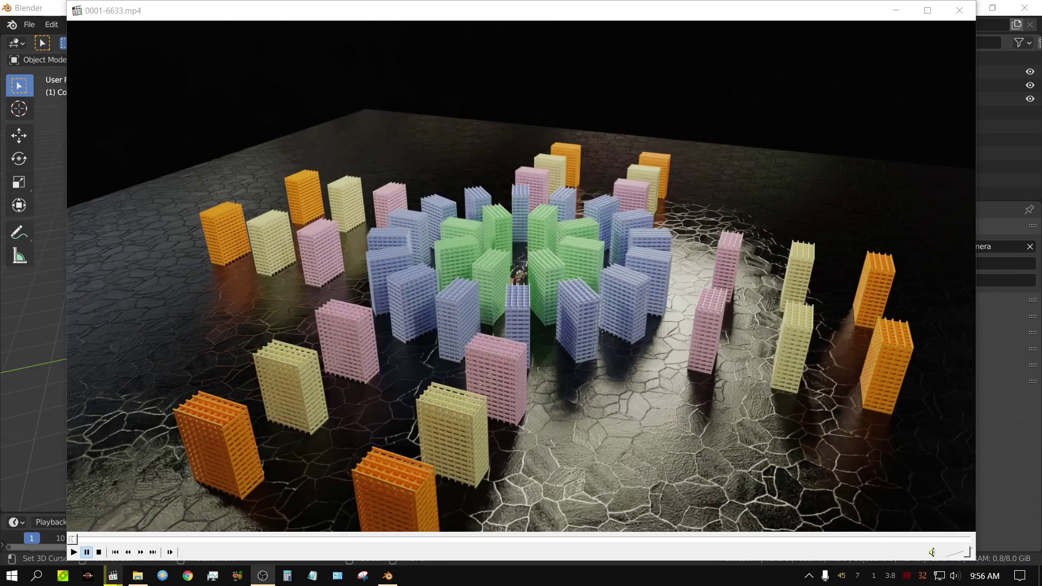
Step: Play the 0001-6633.mp4 preview of the flying caped monkey, pause it, and close the video player
left_click(200, 427)
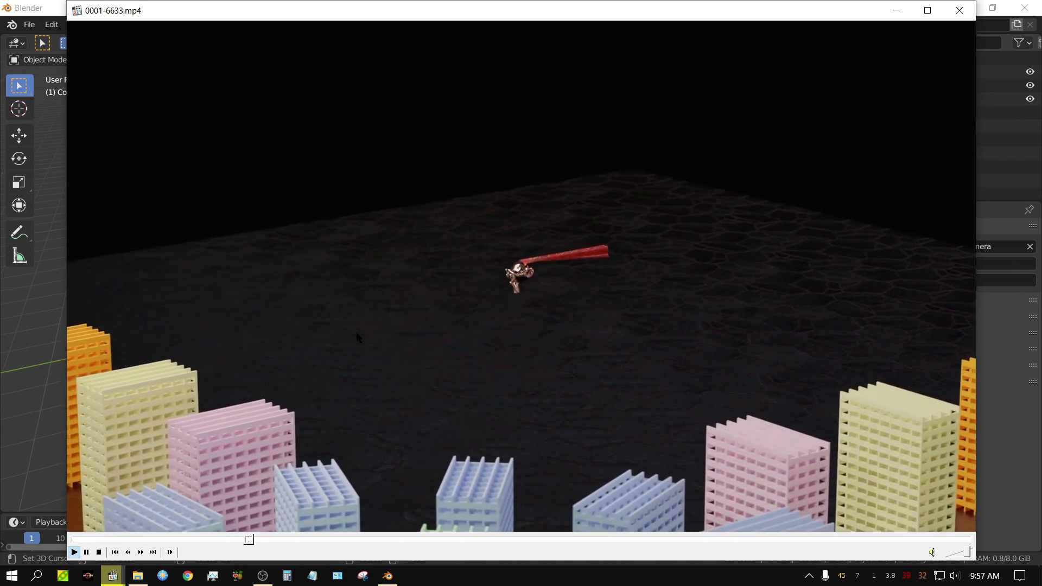
left_click(556, 317)
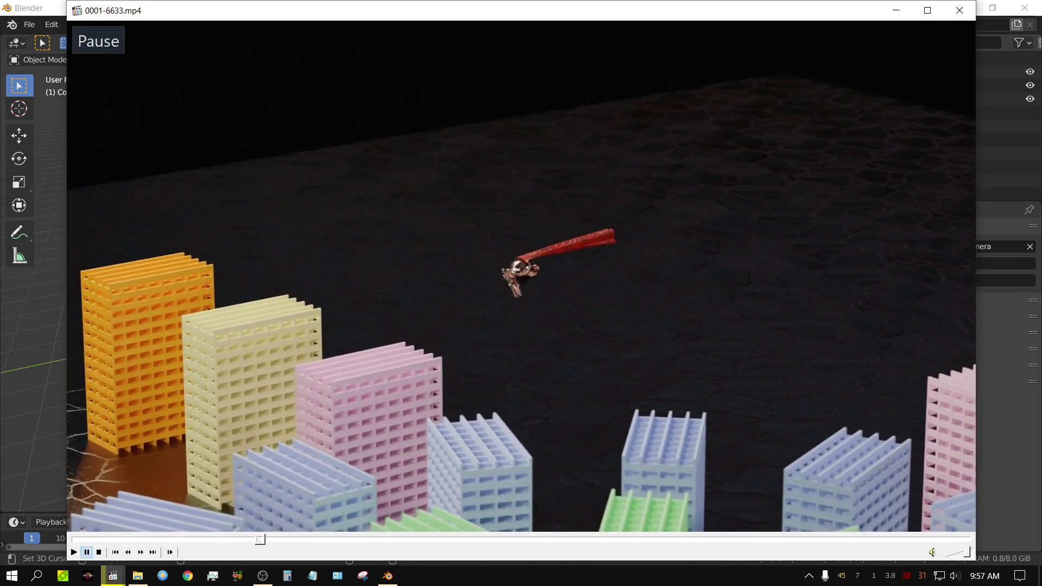
left_click(959, 10)
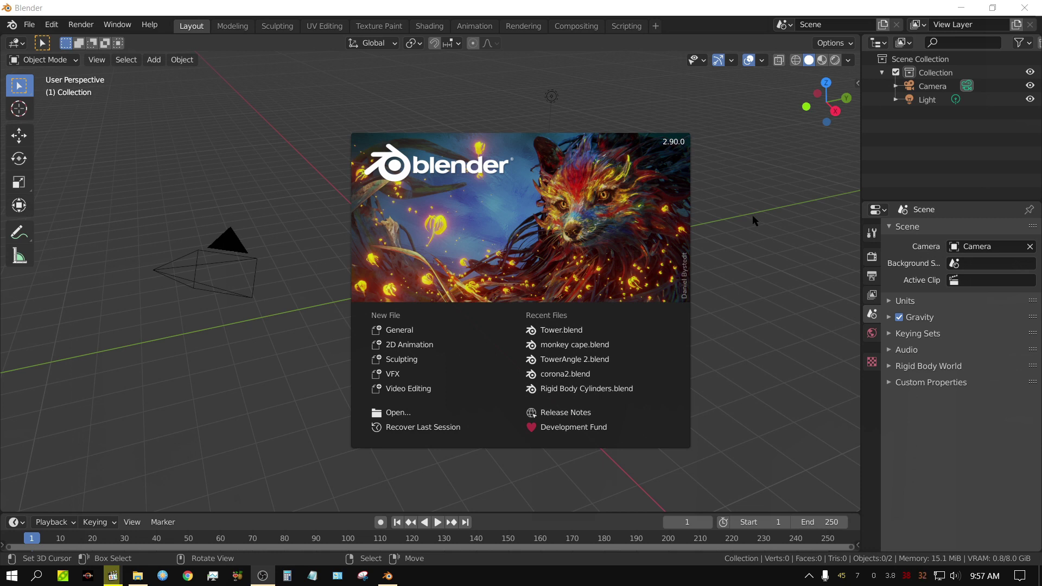
Step: Dismiss the splash screen and hide the light and the camera in the viewport
left_click(299, 307)
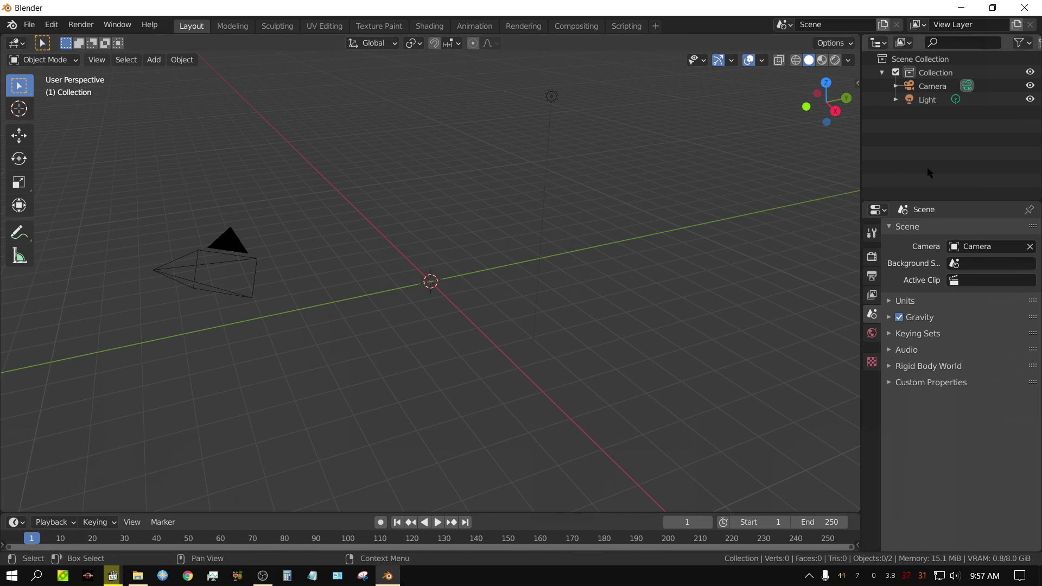
left_click(1030, 99)
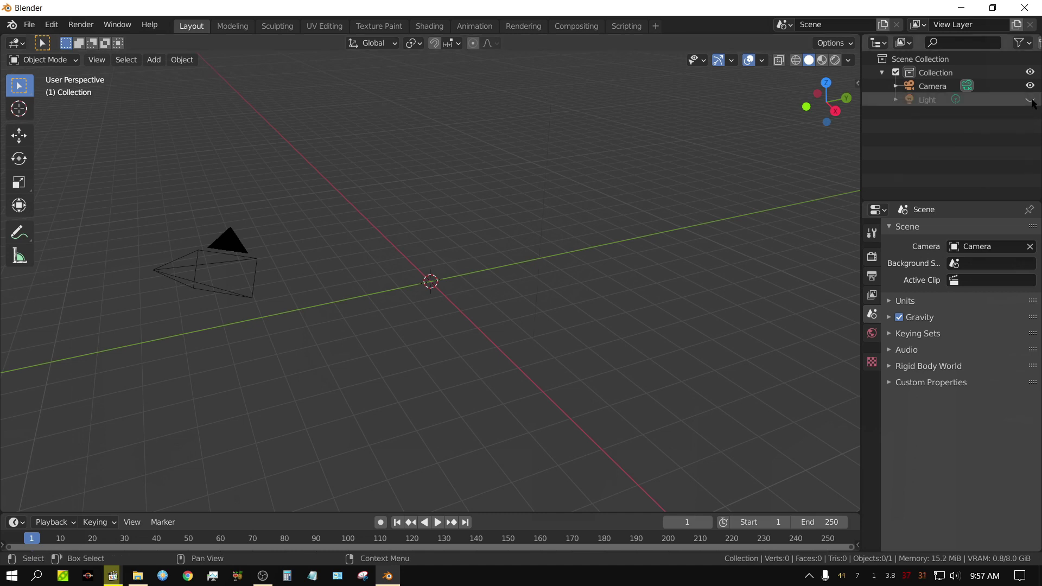
left_click(1031, 86)
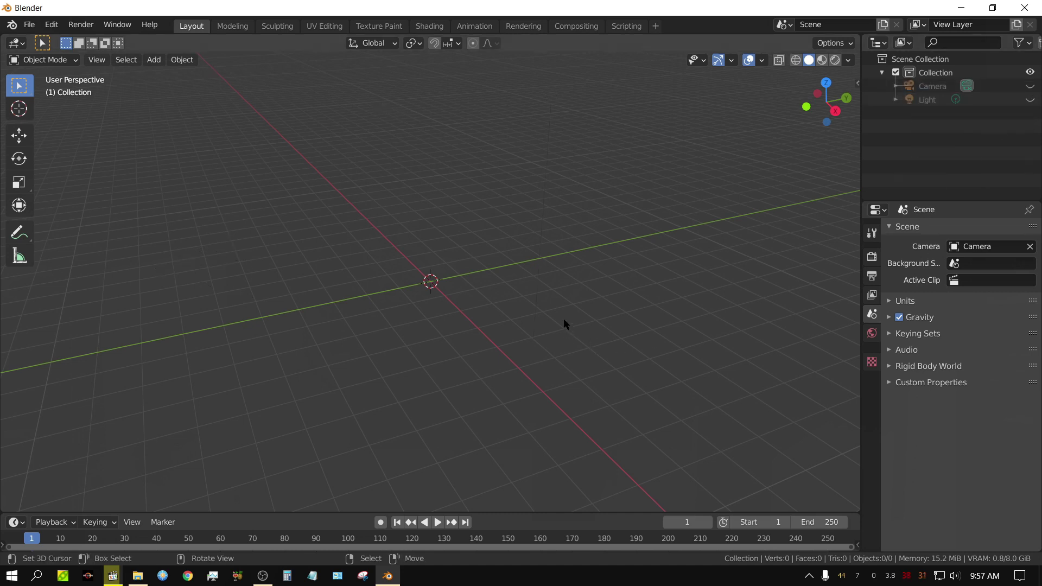
Step: Switch to the right side view and add a monkey mesh at the world origin
key("KP_3")
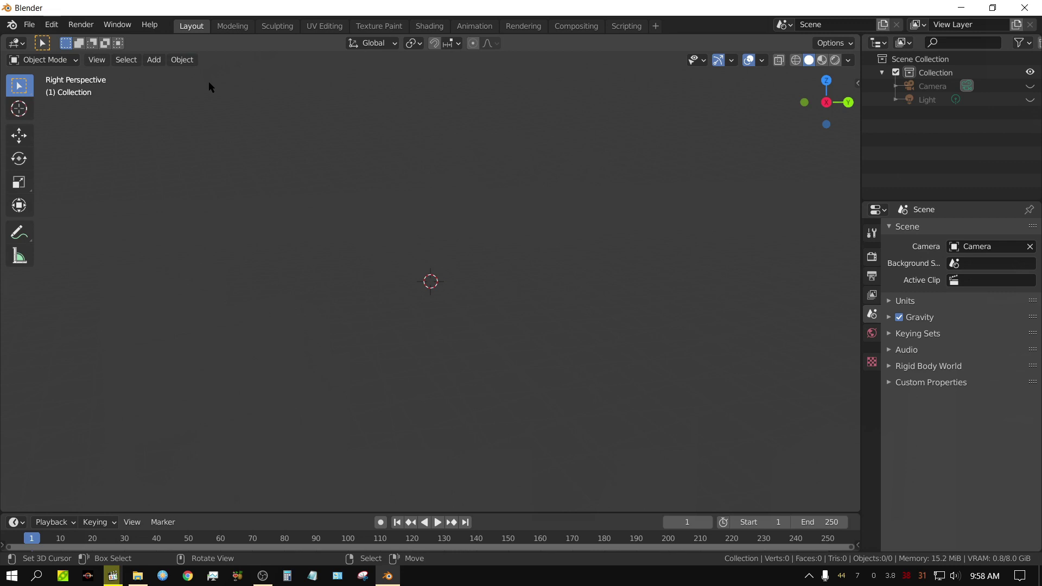
left_click(153, 59)
mouse_move(148, 94)
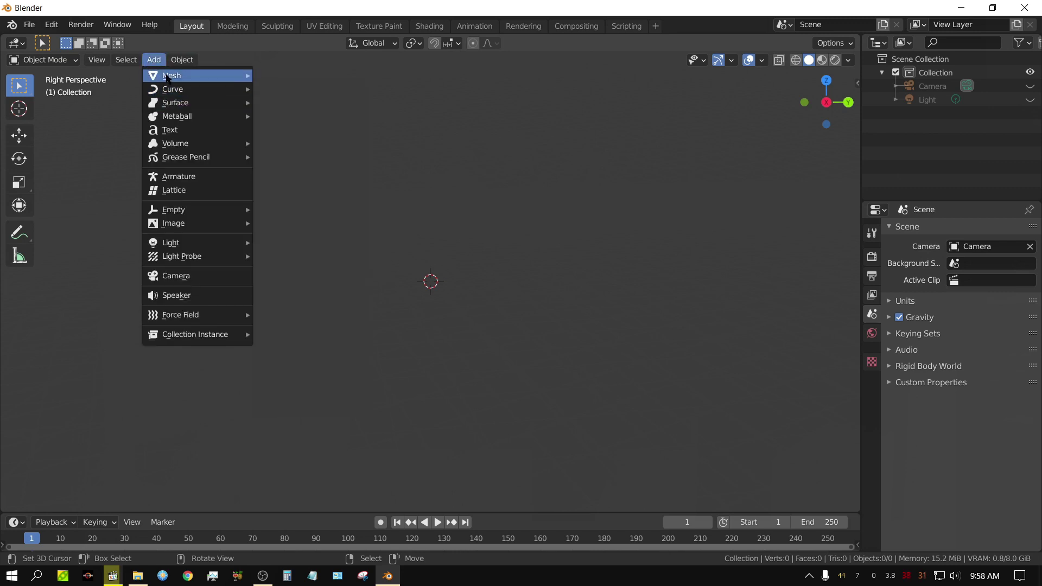
mouse_move(163, 76)
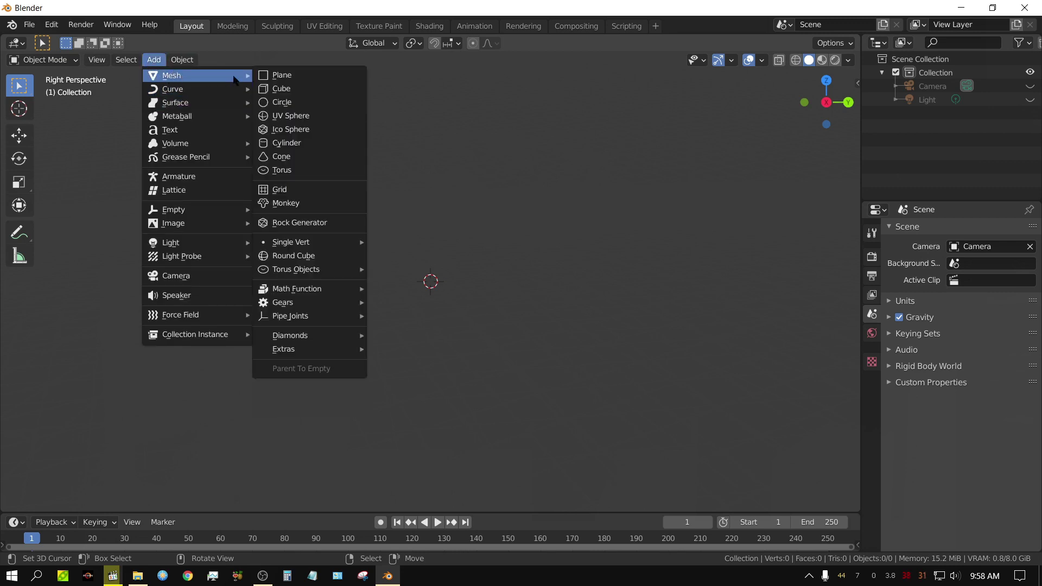
left_click(288, 203)
scroll(497, 399, "up", 5)
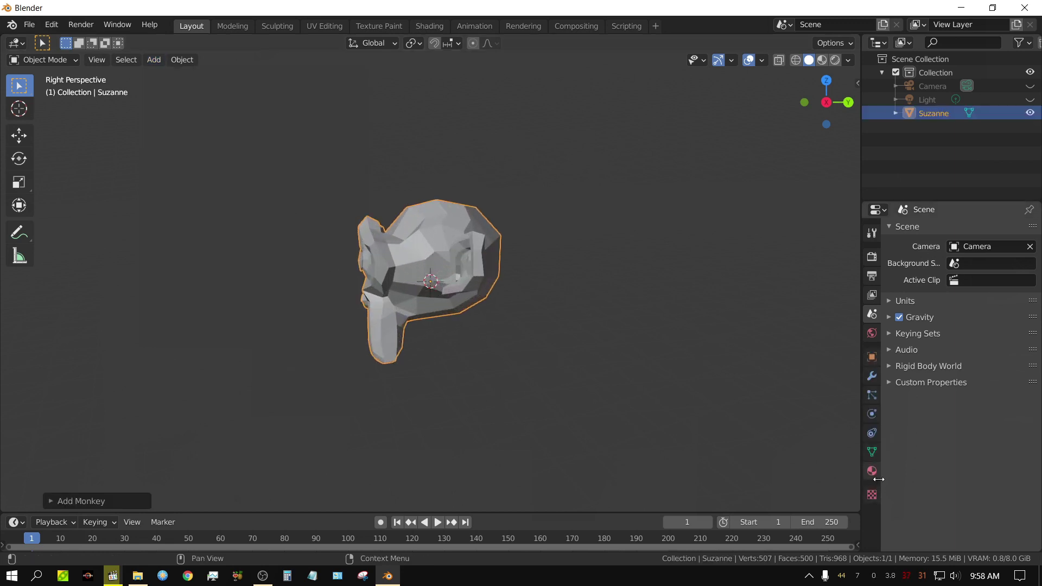
Step: Add a Subdivision Surface modifier to the monkey with 2 viewport levels and apply it
left_click(872, 376)
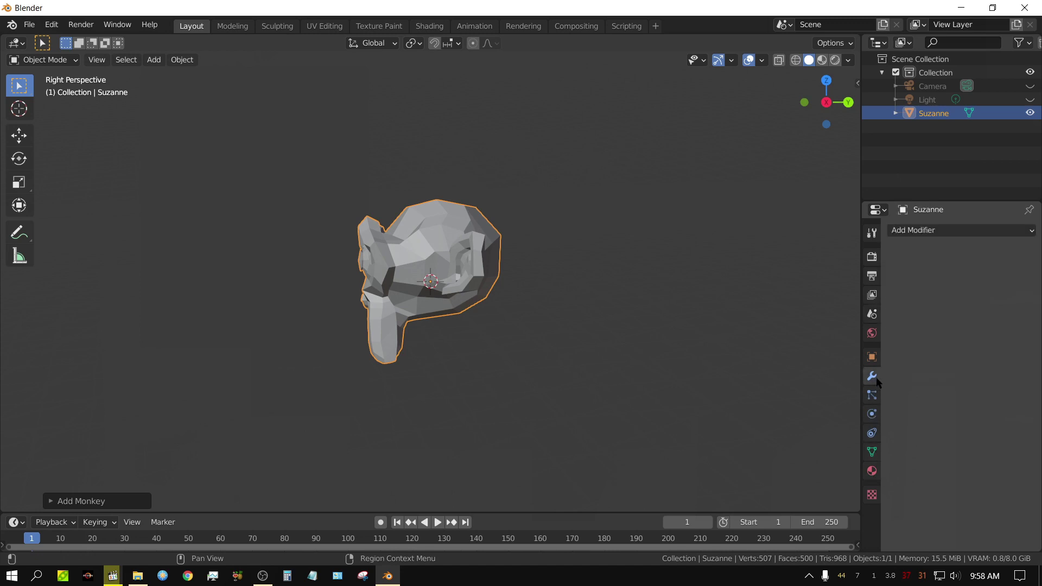
left_click(934, 231)
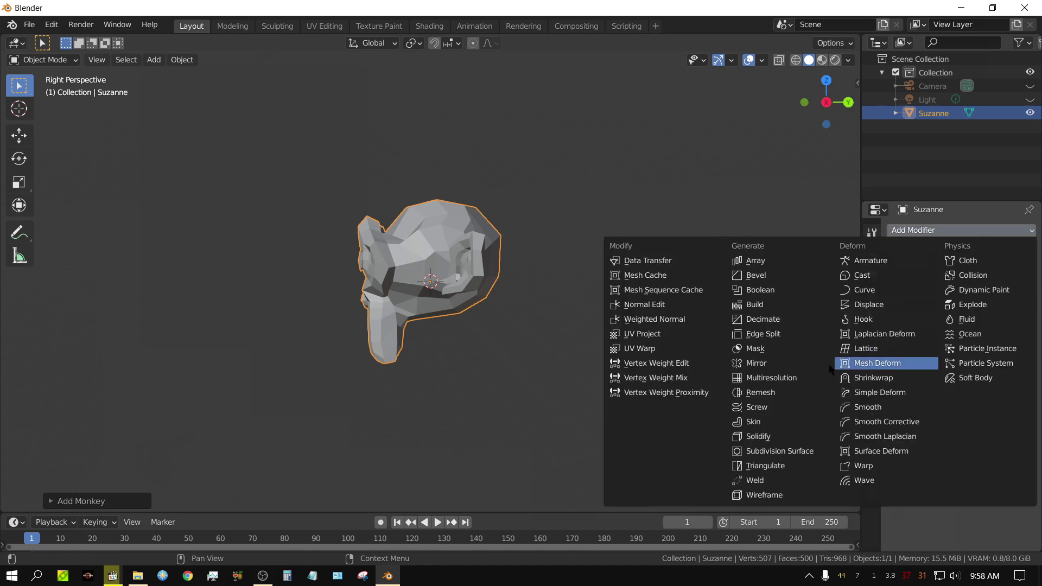
left_click(775, 451)
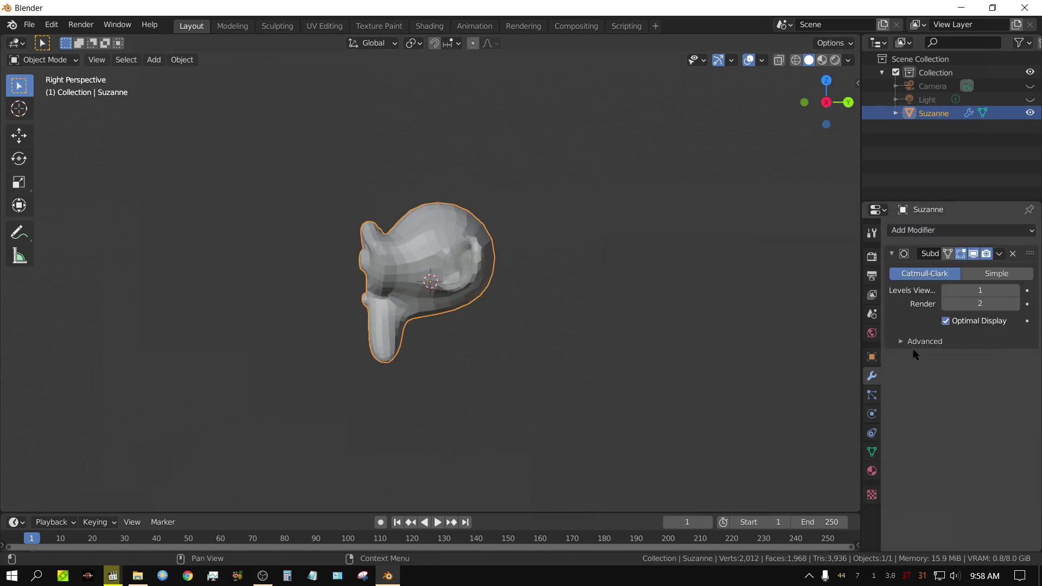
left_click(1016, 290)
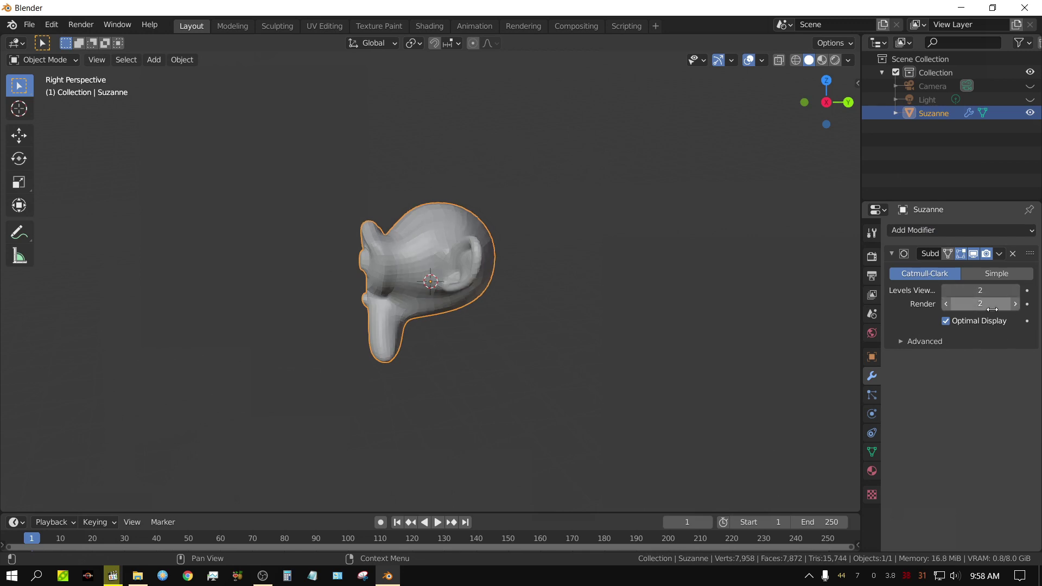
left_click(999, 254)
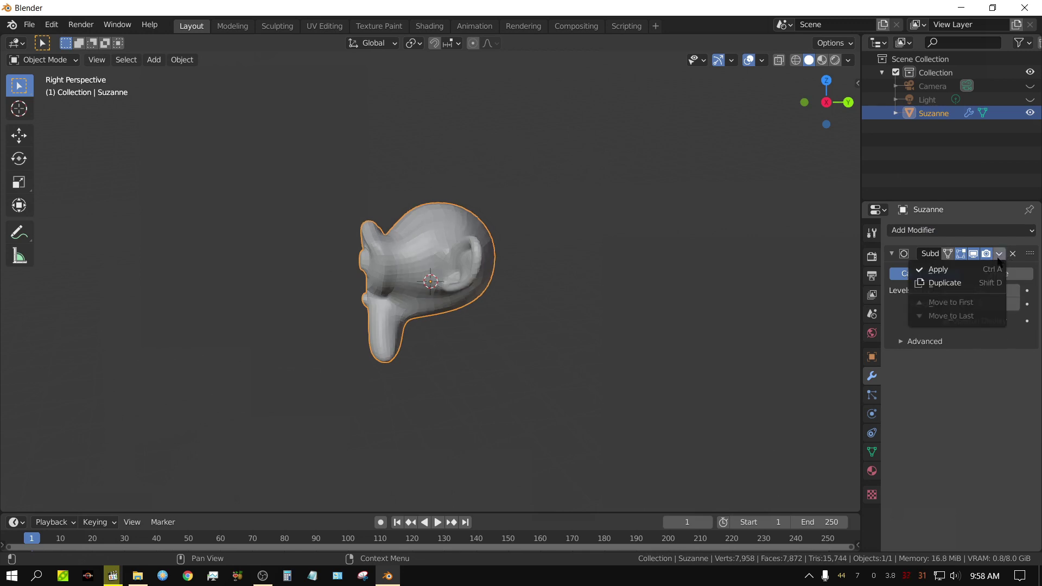
left_click(964, 272)
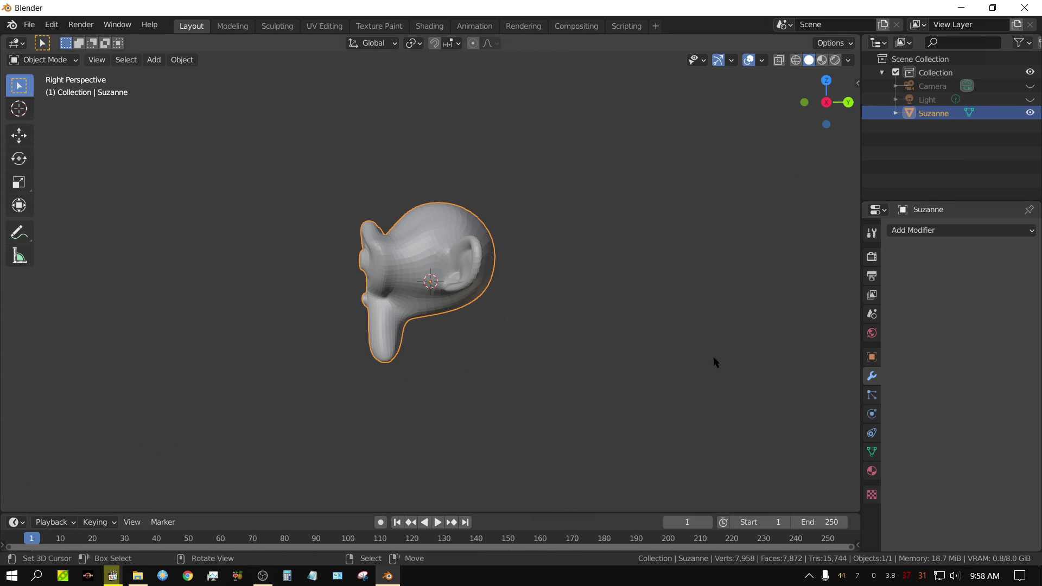
Step: In right orthographic view, add a plane and move it about 1.34 m along Y and 0.93 m along Z, behind the head's top
mouse_move(553, 239)
middle_mouse_down("shift")
mouse_move(468, 259)
mouse_move(555, 248)
middle_mouse_up("shift")
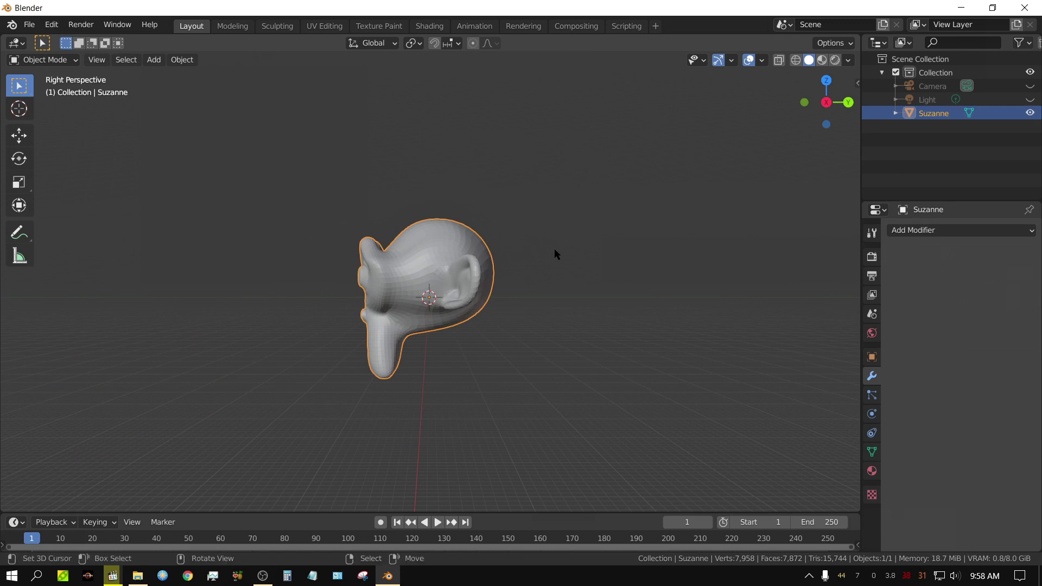
key("KP_5")
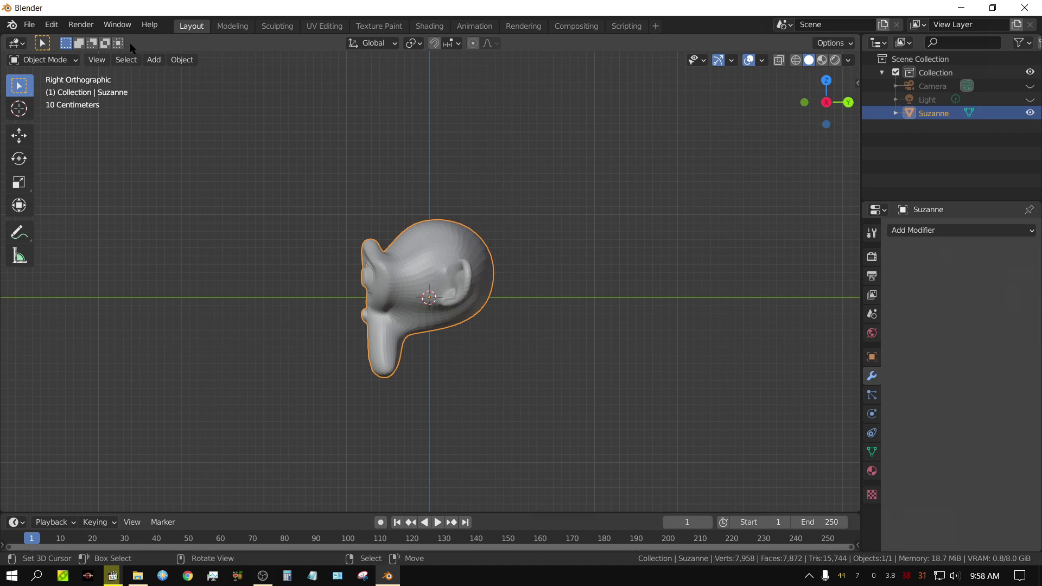
left_click(155, 60)
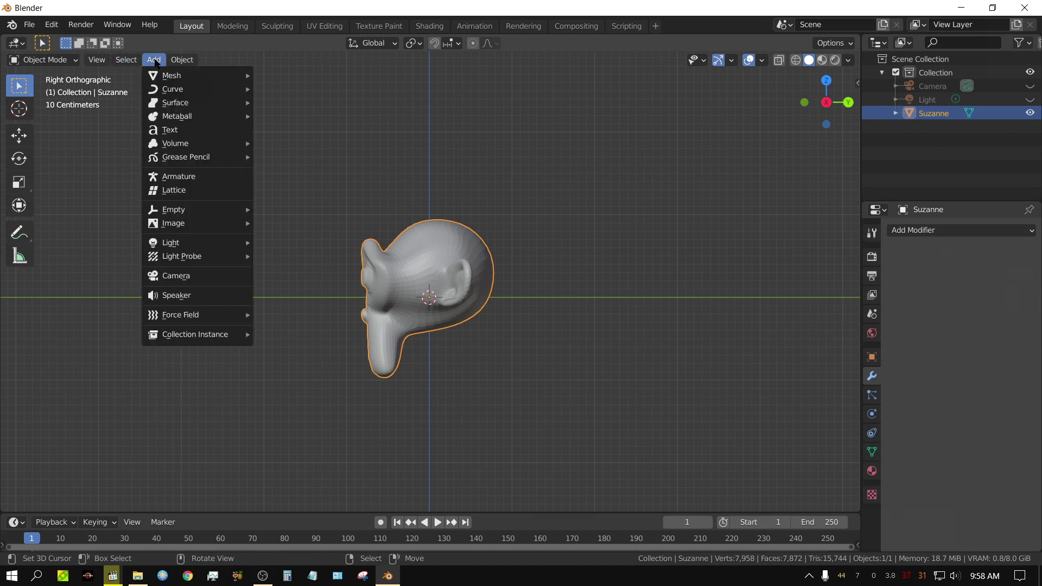
mouse_move(163, 76)
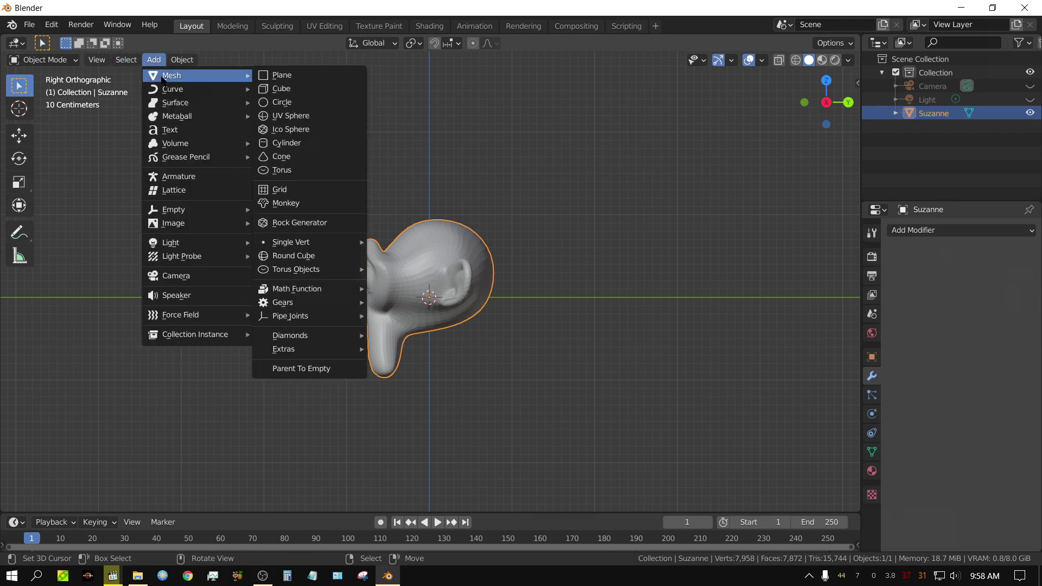
left_click(284, 76)
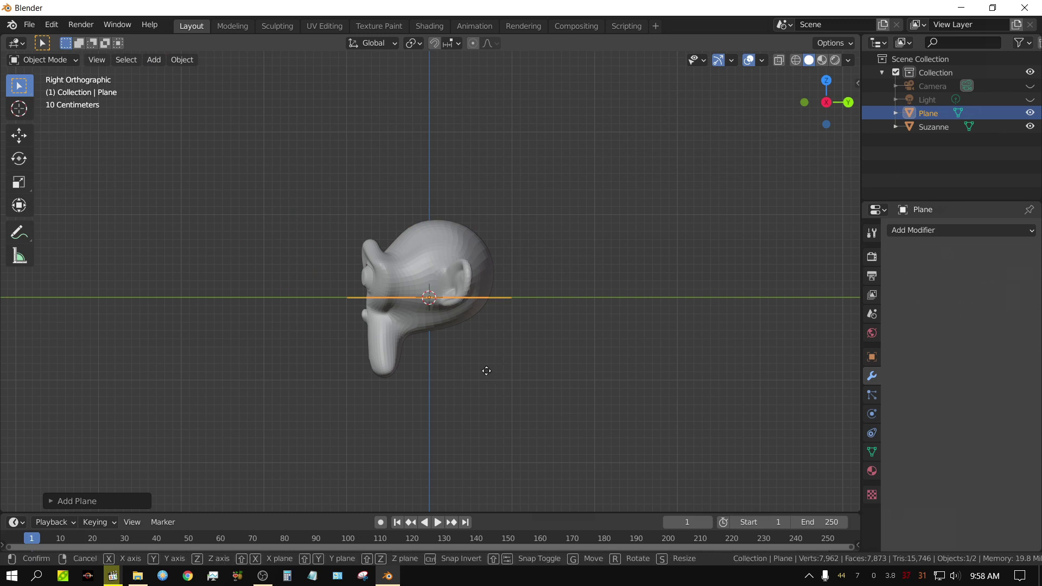
key("g")
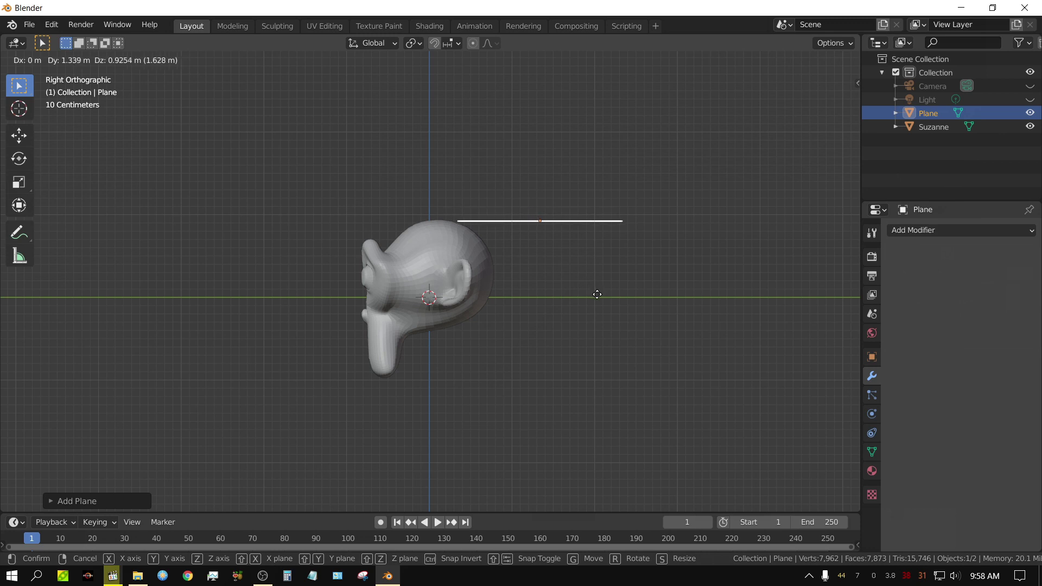
left_click(597, 294)
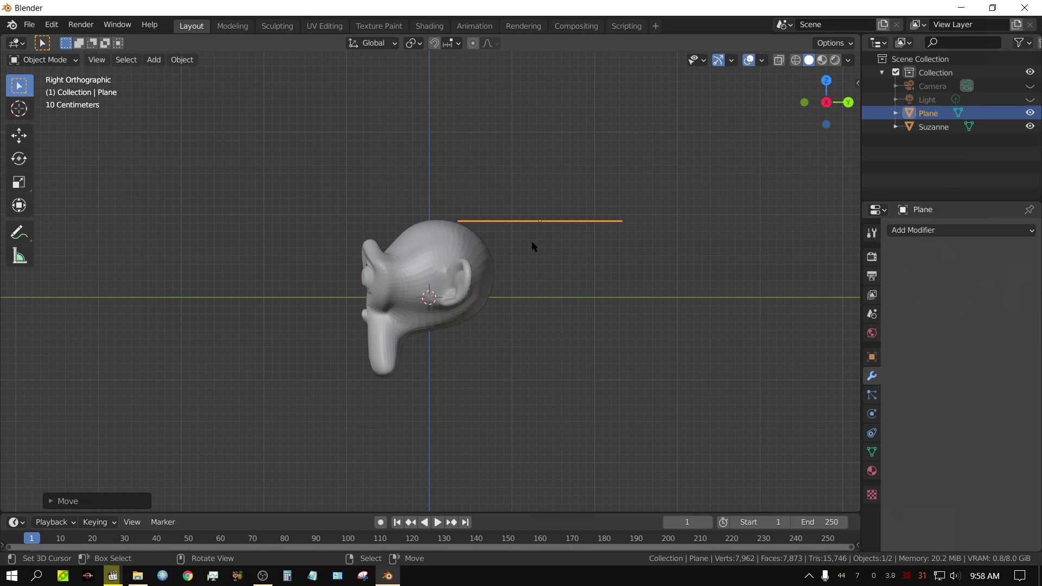
Step: In top view, edit the plane by moving its rear edge along Y to roughly double its length, and scale that edge wider into a cape shape
key("KP_7")
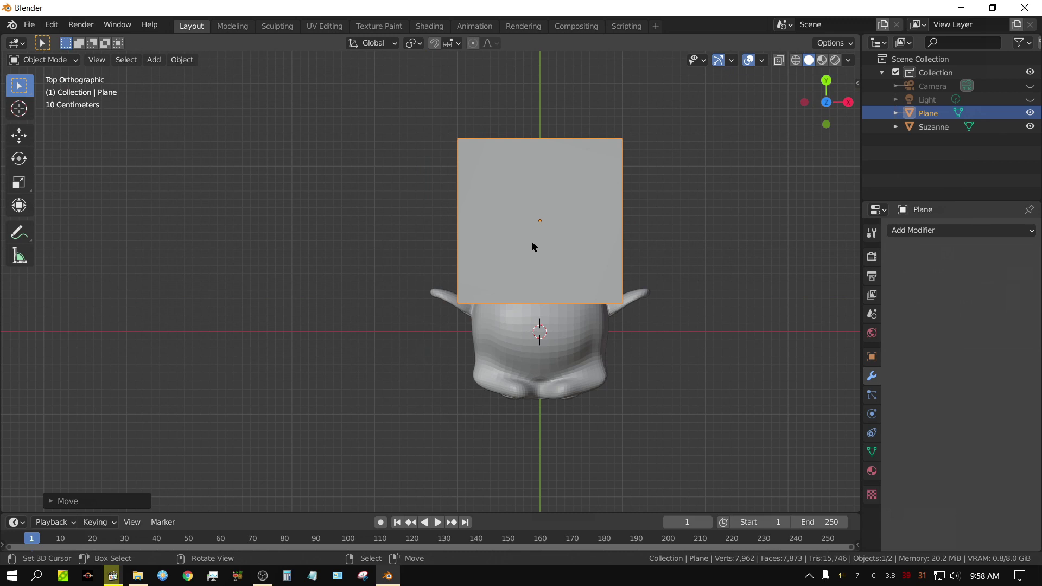
key("Tab")
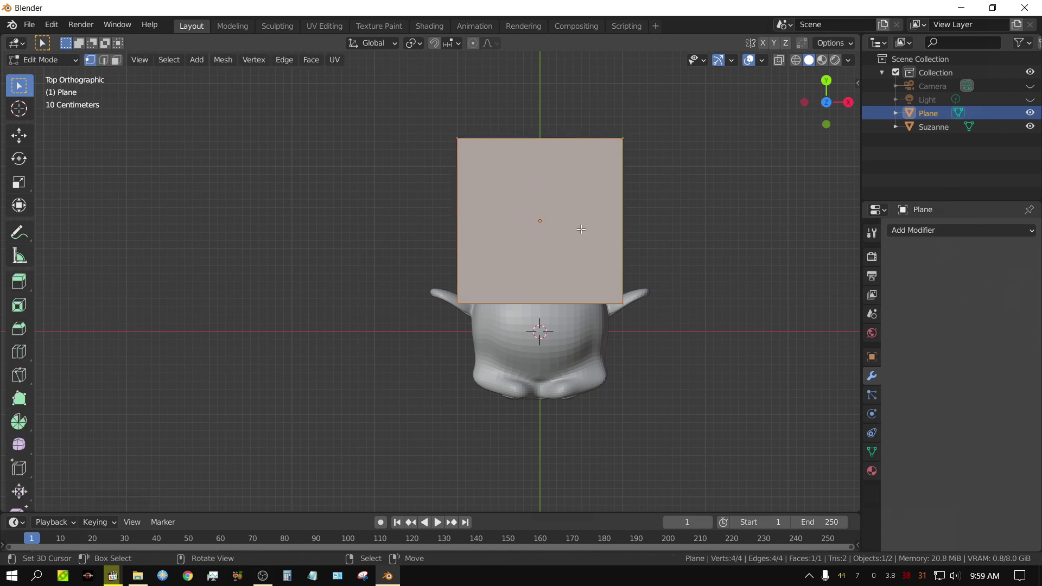
middle_click_drag(693, 246, 557, 345, "shift")
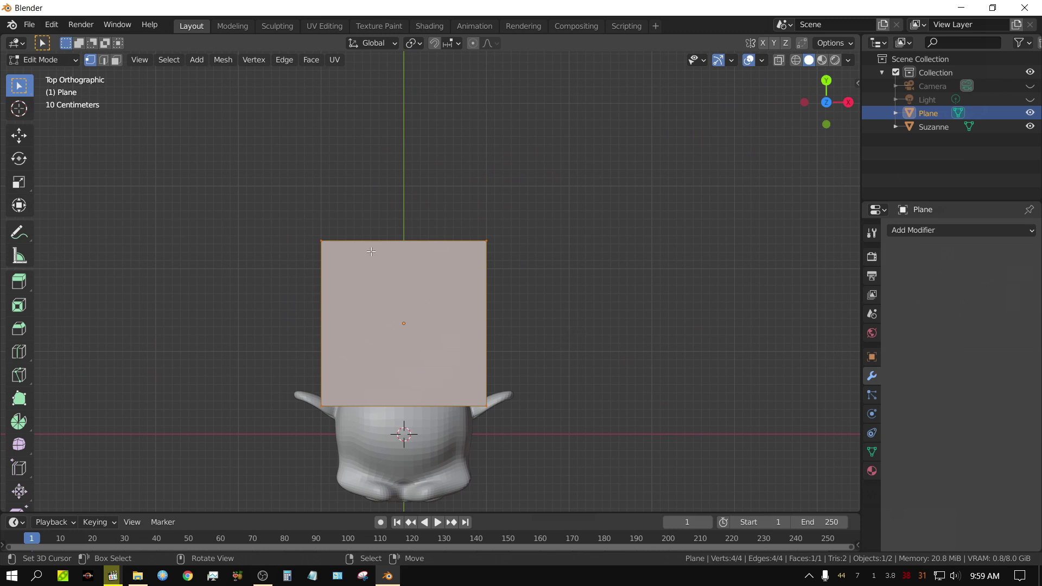
left_click(104, 61)
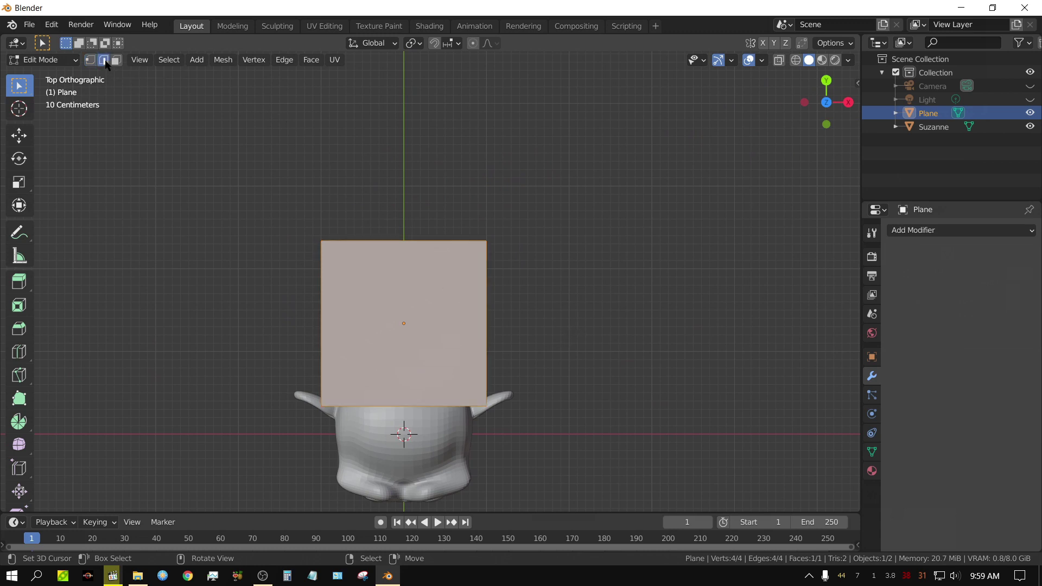
left_click(407, 240)
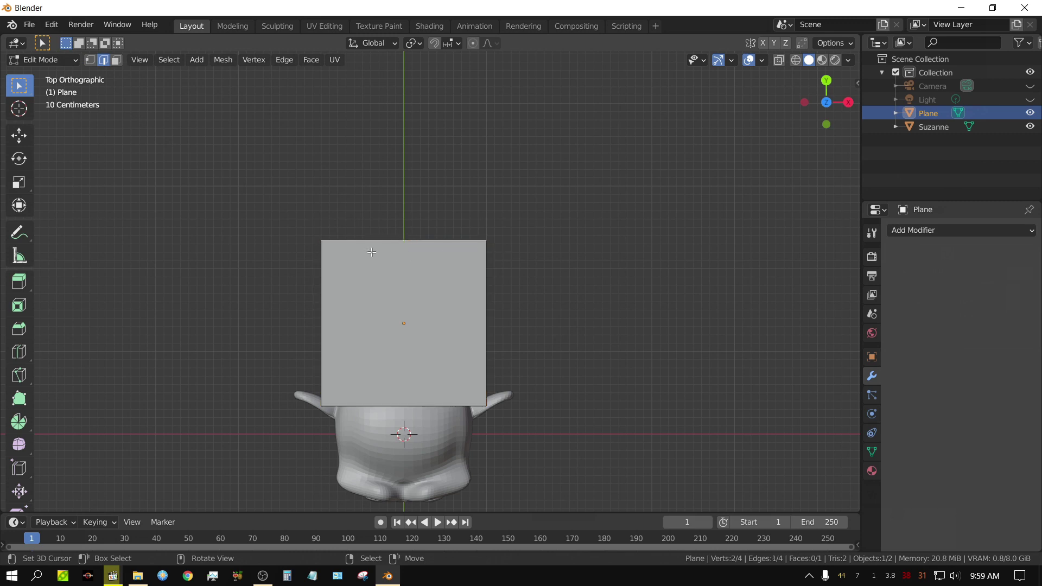
middle_click_drag(560, 272, 580, 326, "shift")
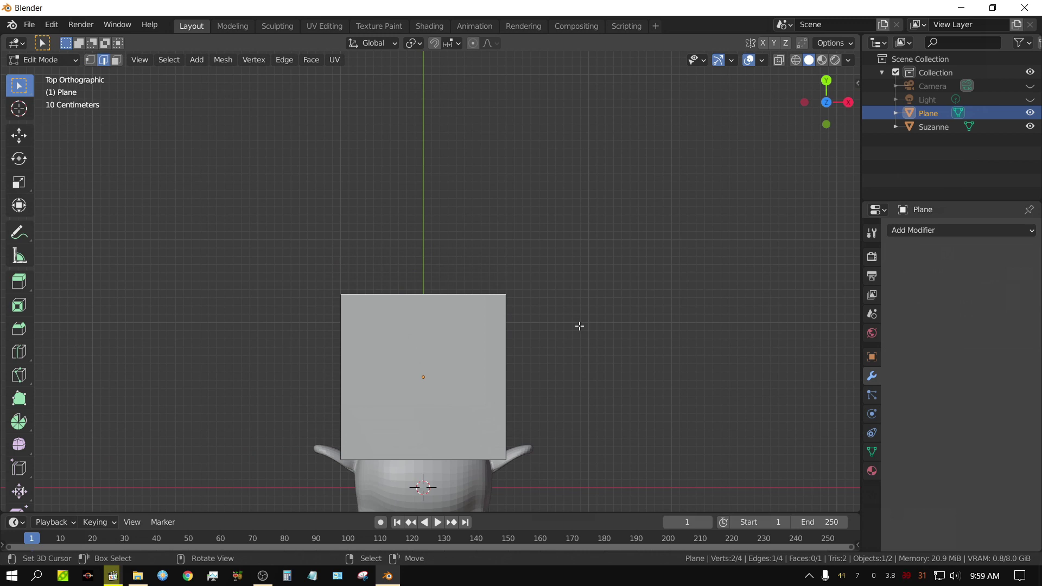
key("g")
key("y")
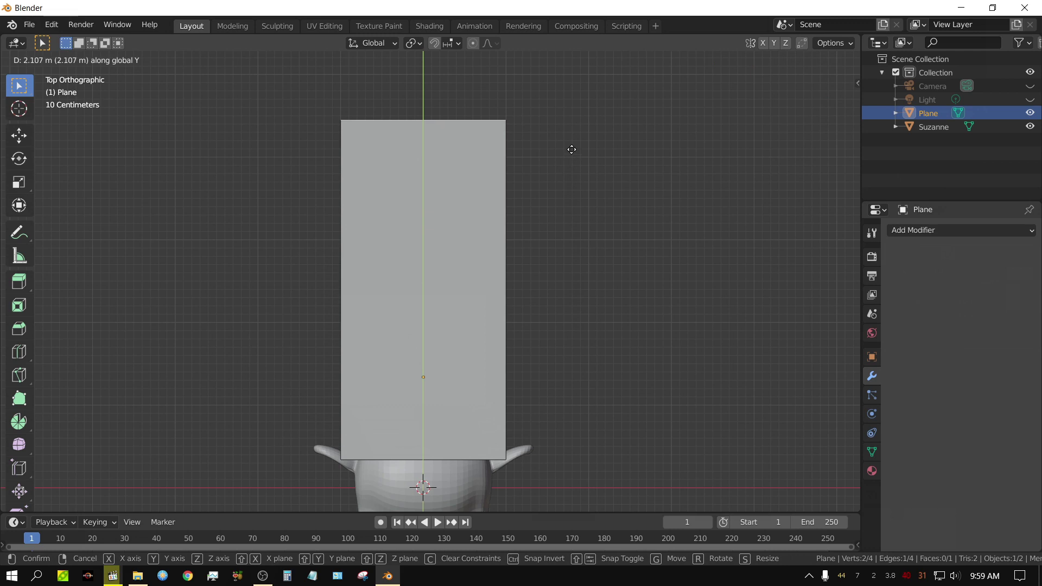
left_click(571, 130)
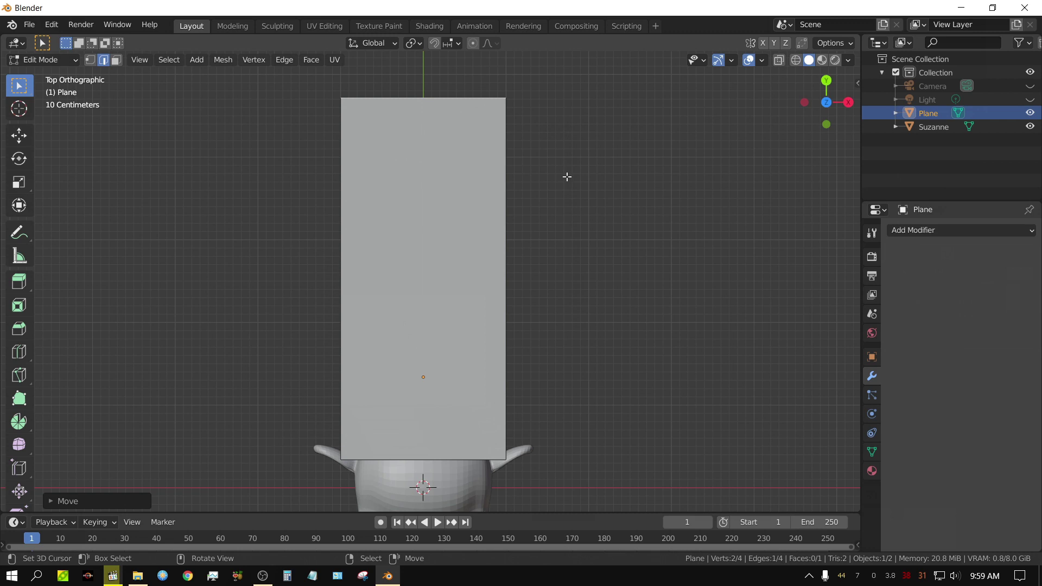
key("s")
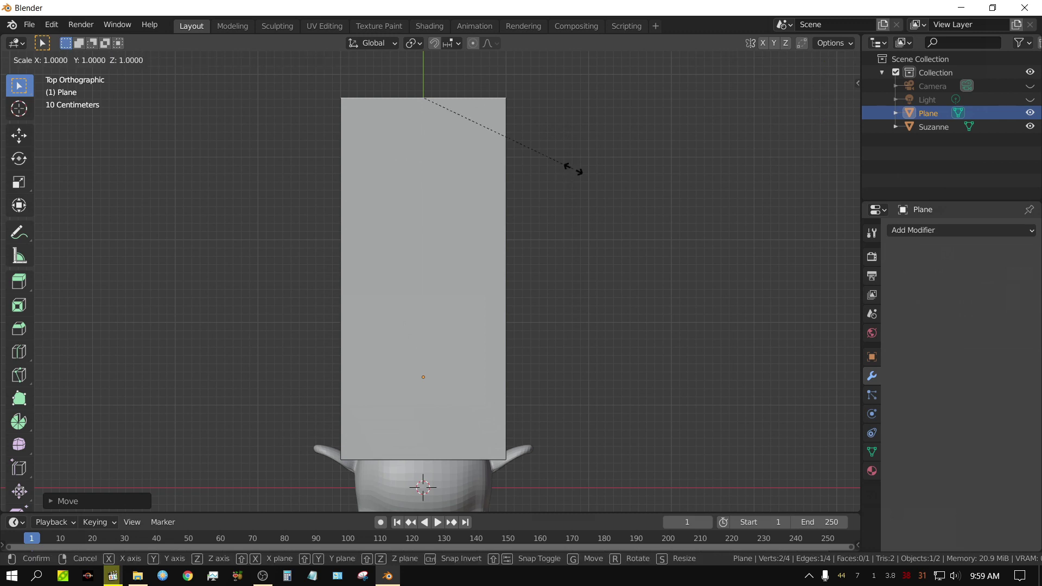
left_click(678, 264)
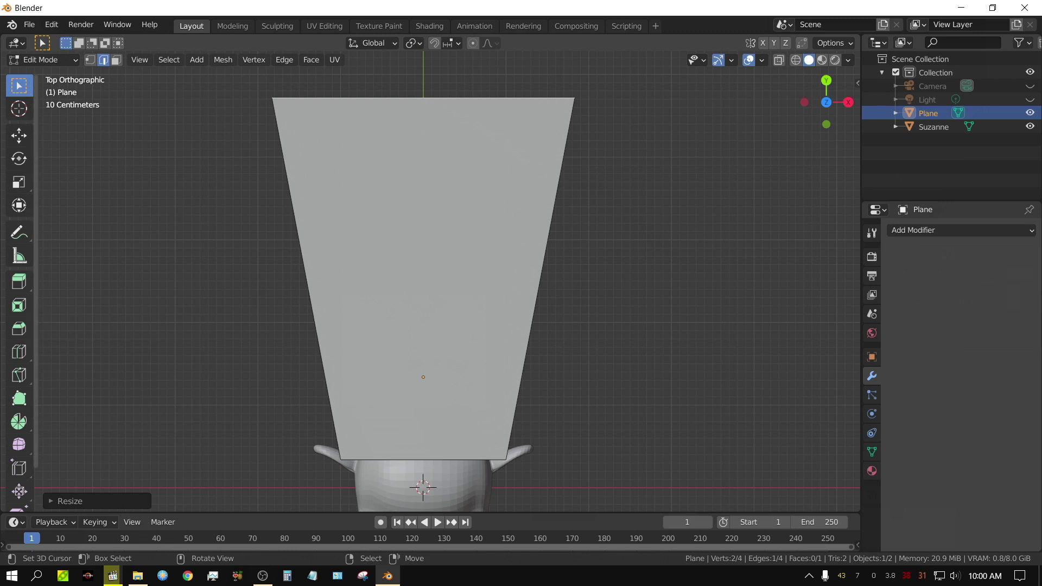
Step: Add a crosswise loop cut to the cape plane and set its number of cuts to 30
left_click(19, 351)
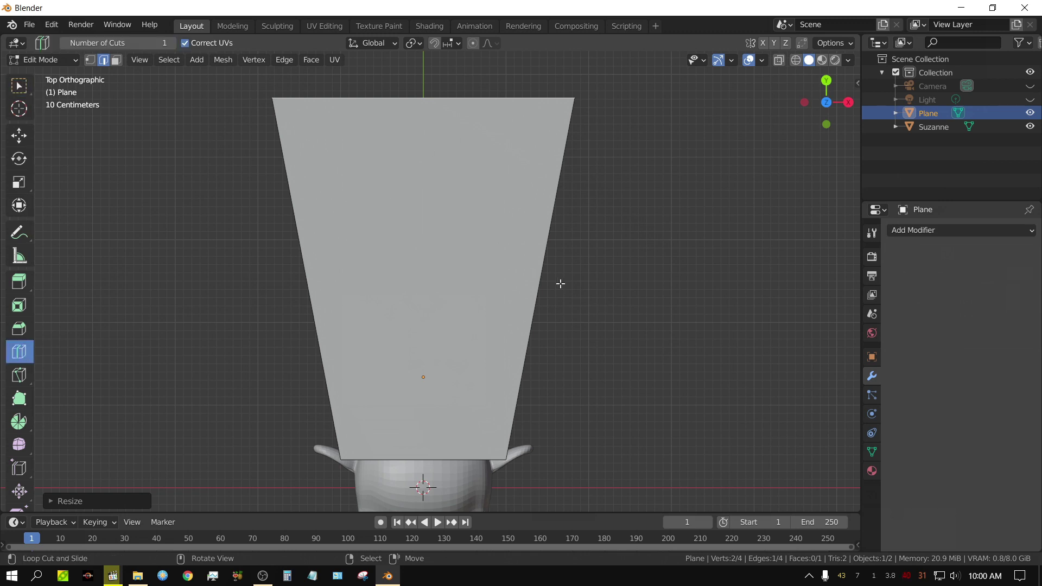
left_click(539, 279)
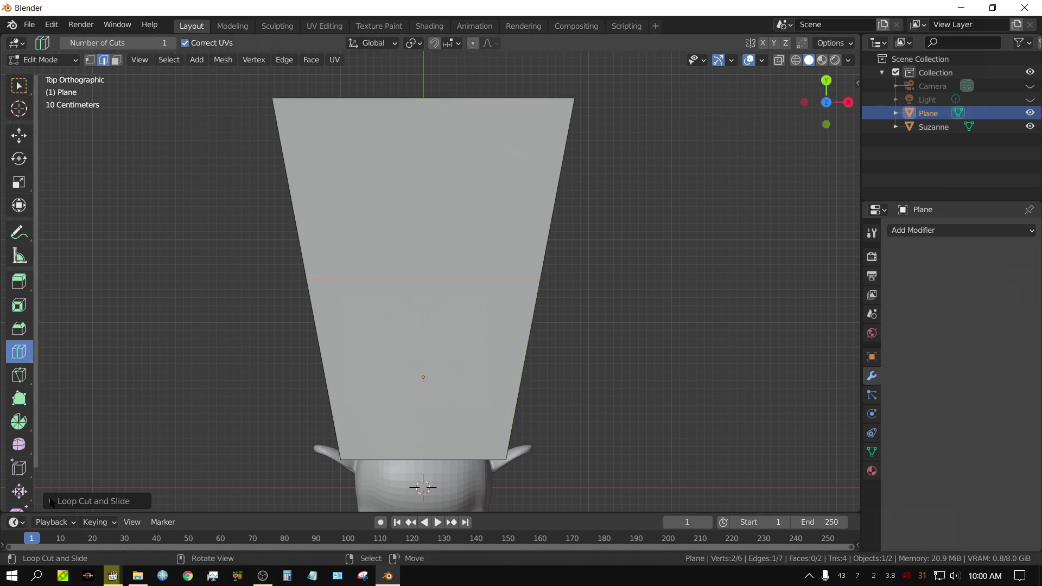
left_click(52, 503)
left_click(161, 394)
type("30")
key("Return")
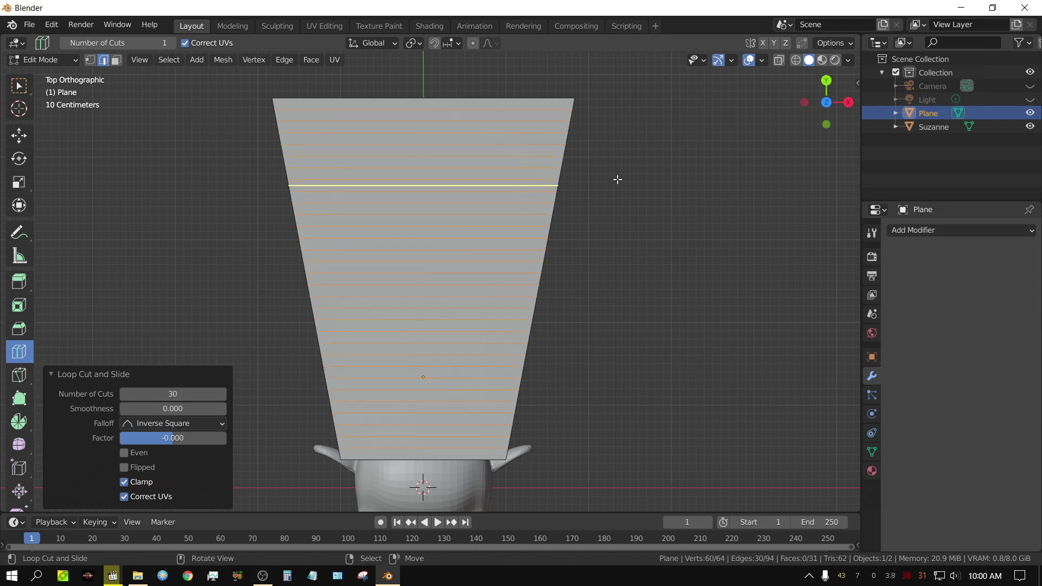
Step: In wireframe display, add a lengthwise loop cut through the cape and set its number of cuts to 25
left_click(796, 61)
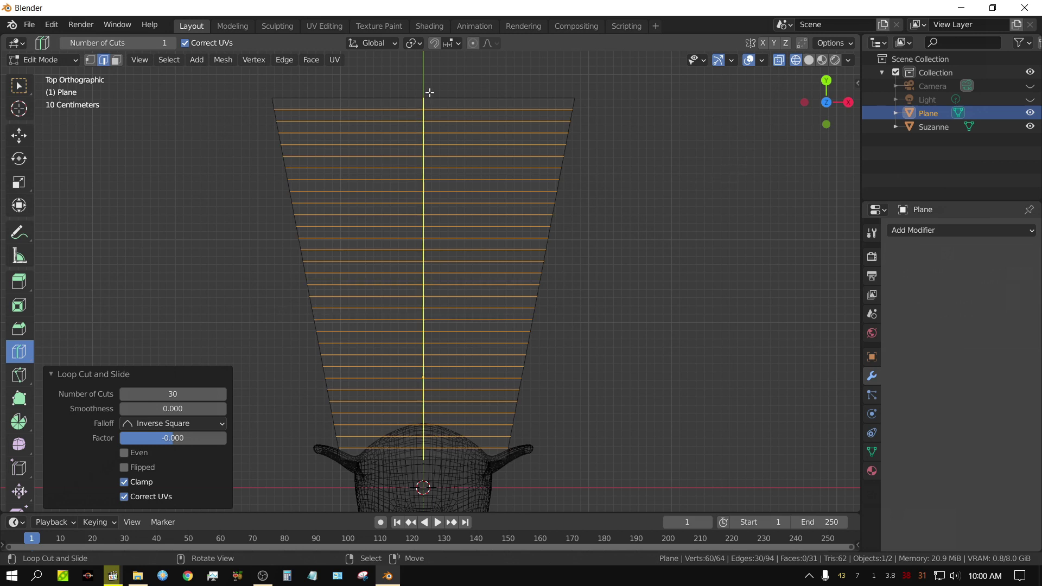
mouse_move(429, 92)
left_mouse_down()
mouse_move(418, 100)
mouse_move(426, 95)
left_mouse_up()
left_click(179, 391)
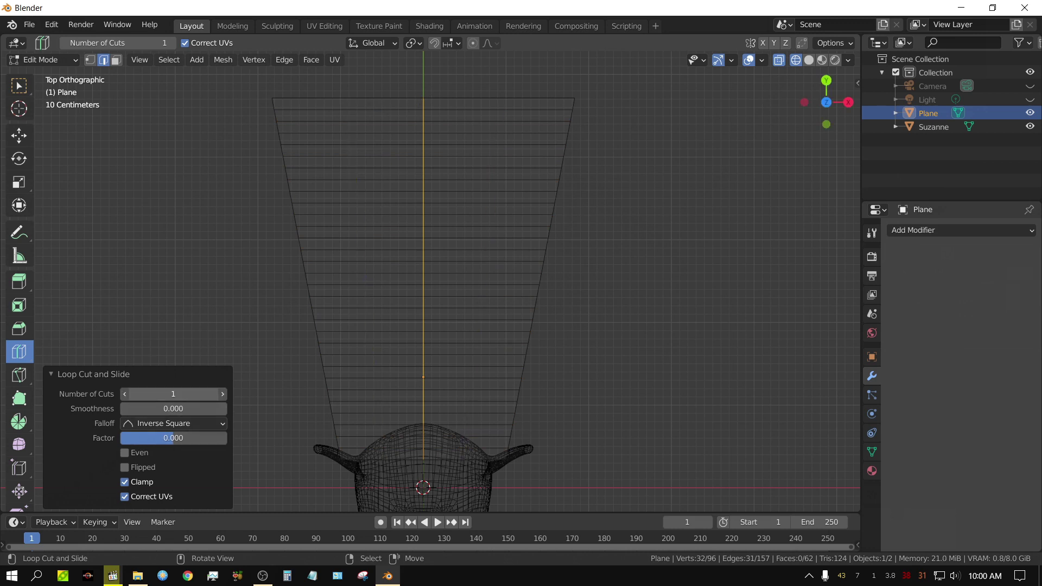
type("25")
key("Return")
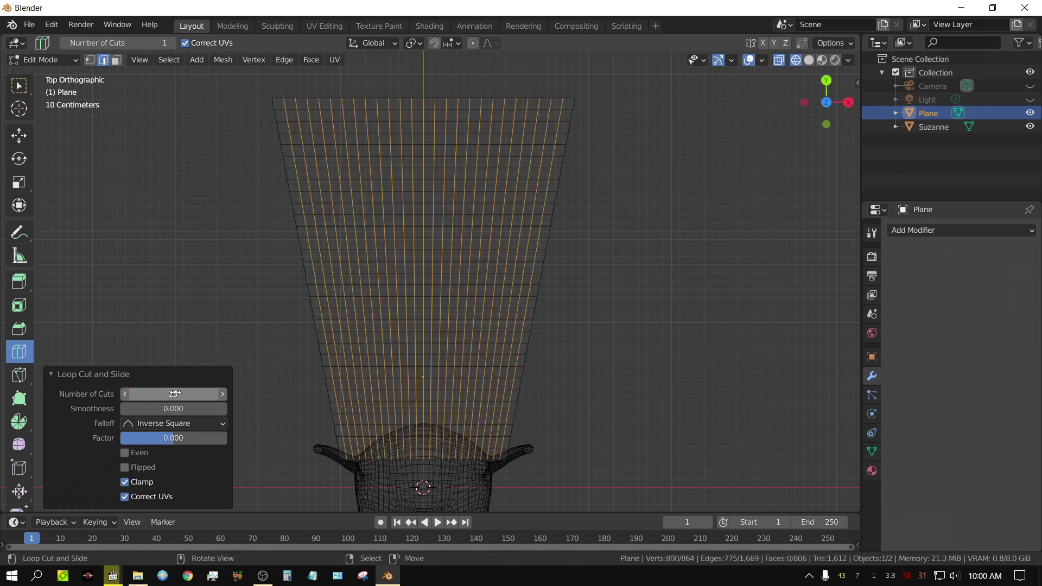
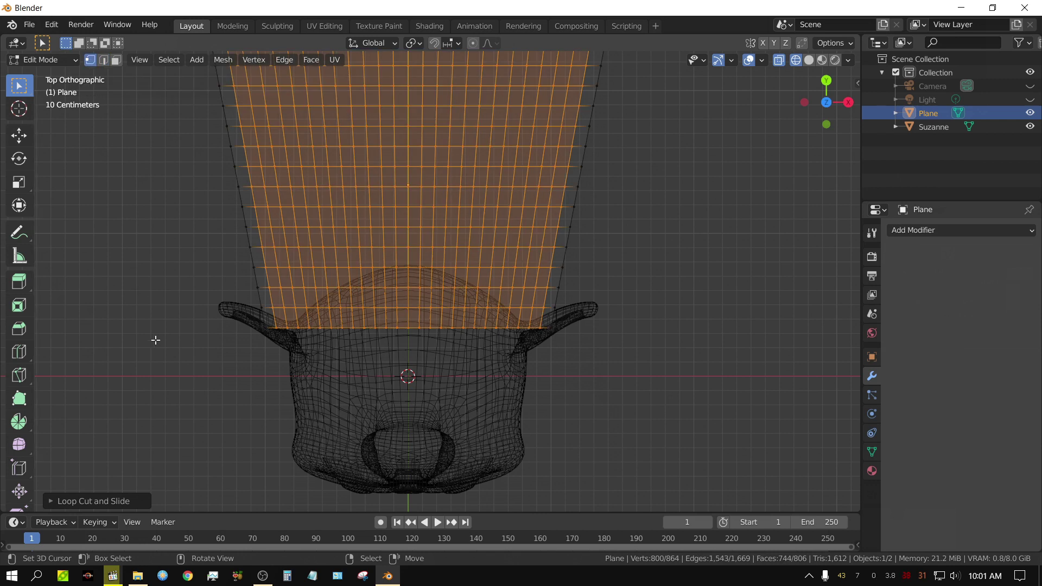
Step: Deselect the mesh, select only the two corner vertices of the cape's edge nearest the head, and switch to front view
key("a")
key("alt+a")
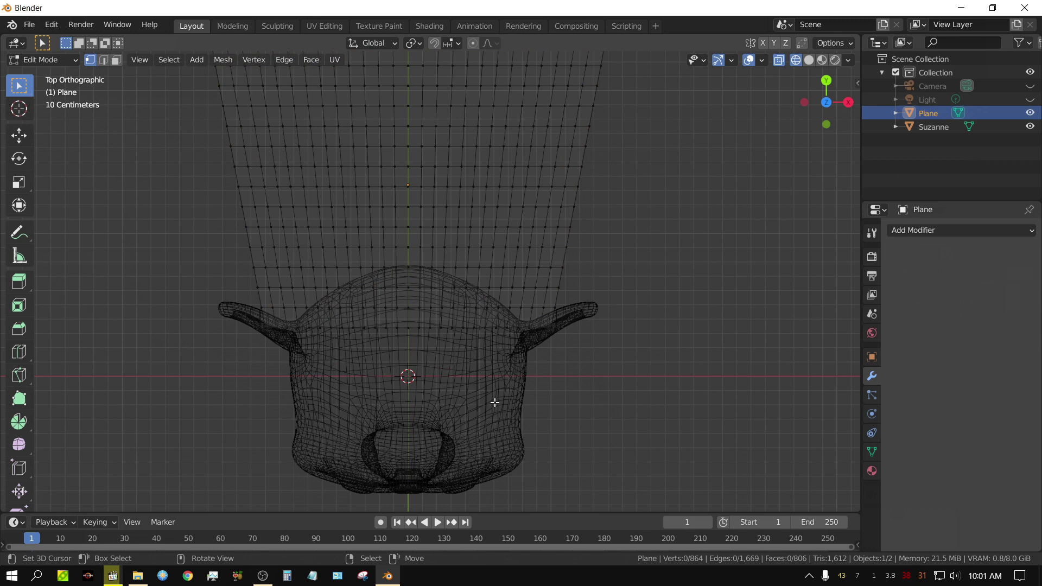
left_click(550, 330)
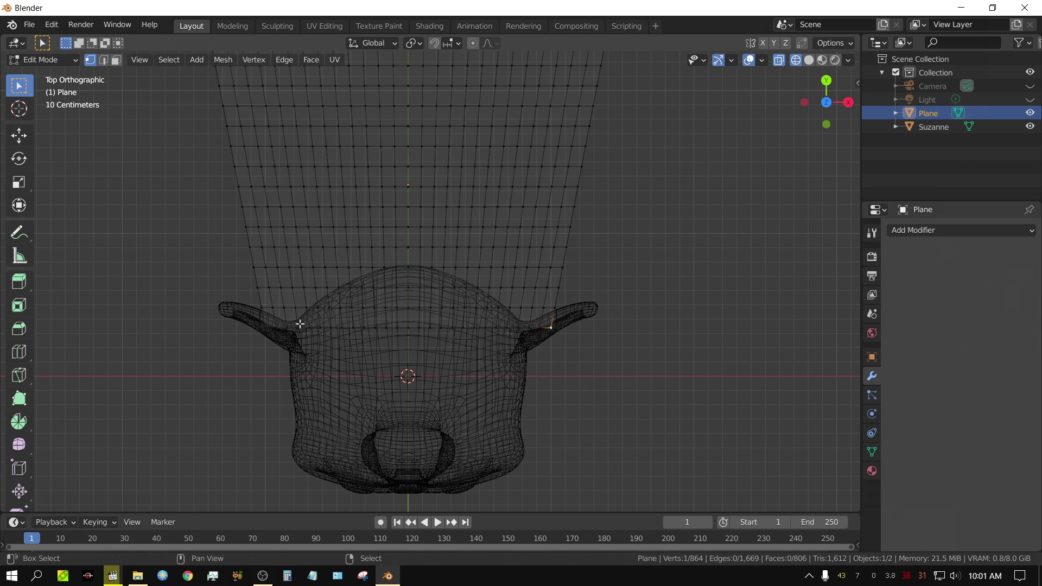
left_click(266, 327, "shift")
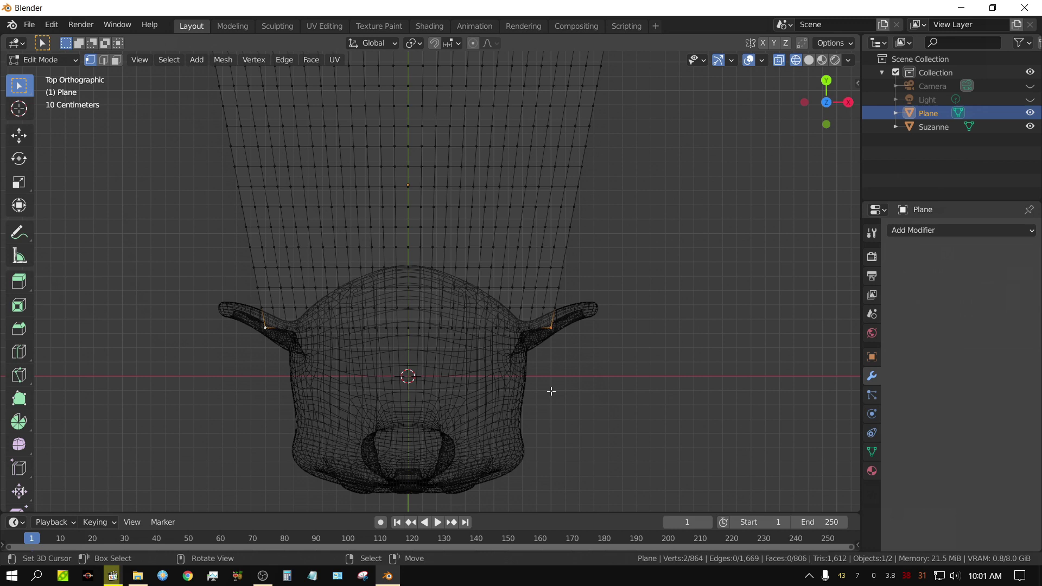
key("KP_1")
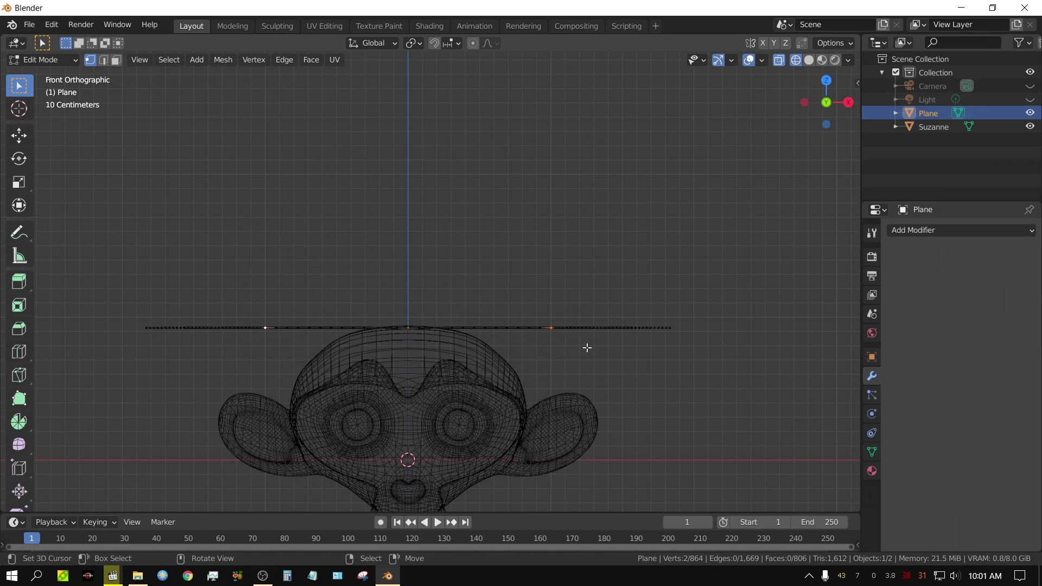
key("KP_7")
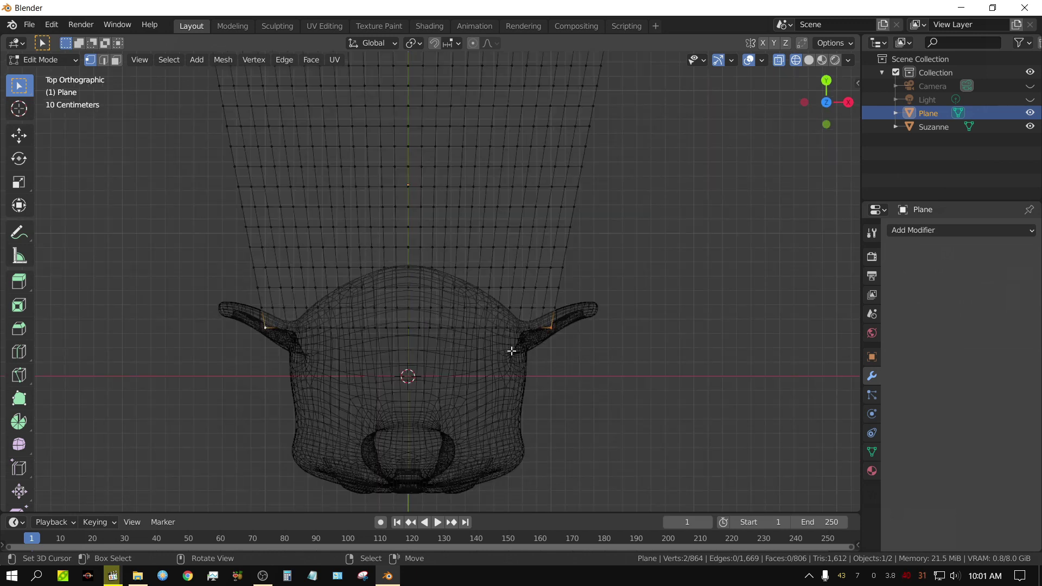
key("KP_2")
key("KP_2")
key("KP_2")
key("KP_2")
key("KP_2")
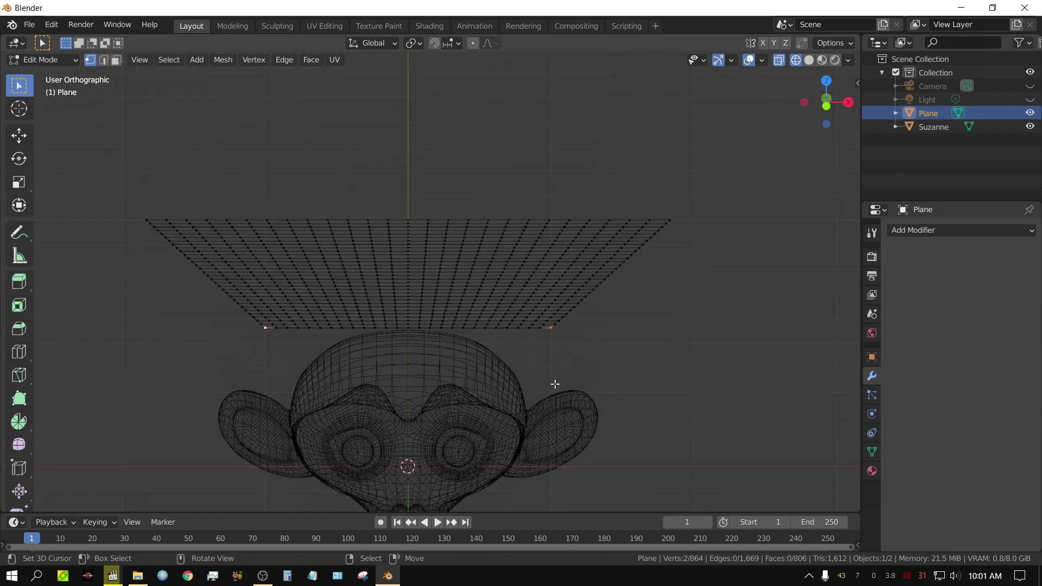
key("KP_1")
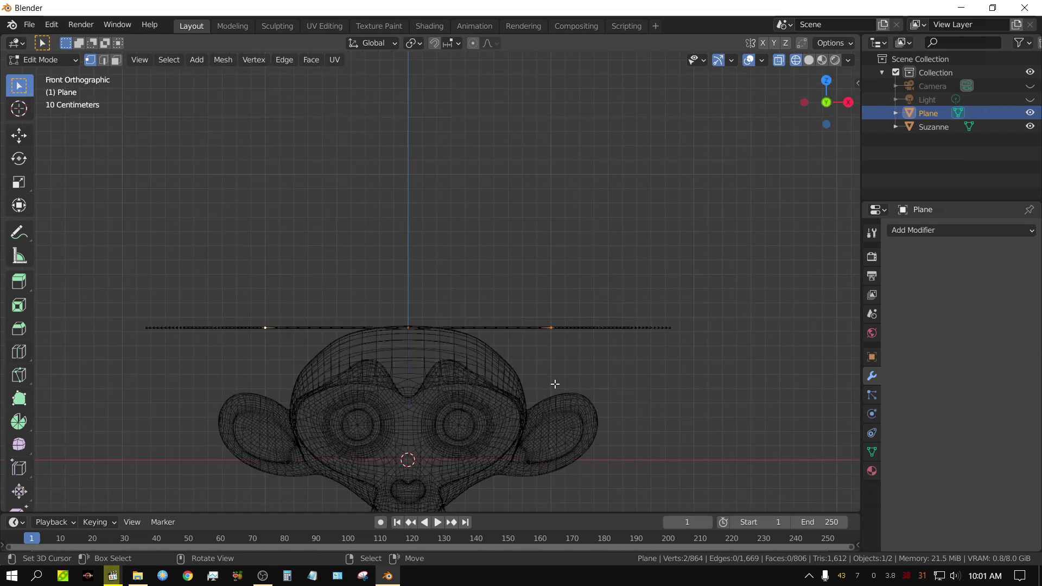
Step: Enable proportional editing with the Sharp falloff
left_click(476, 46)
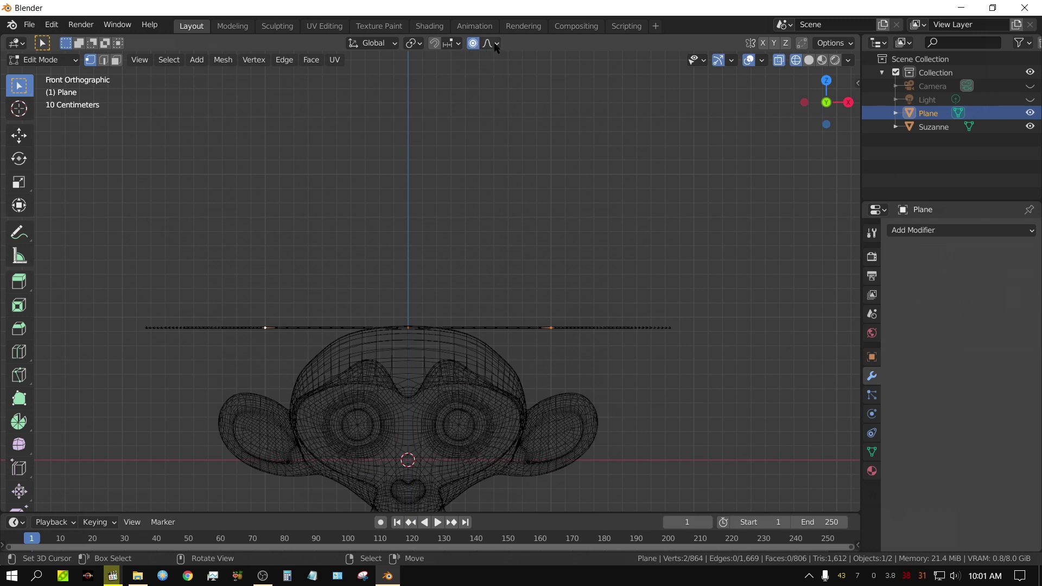
left_click(495, 44)
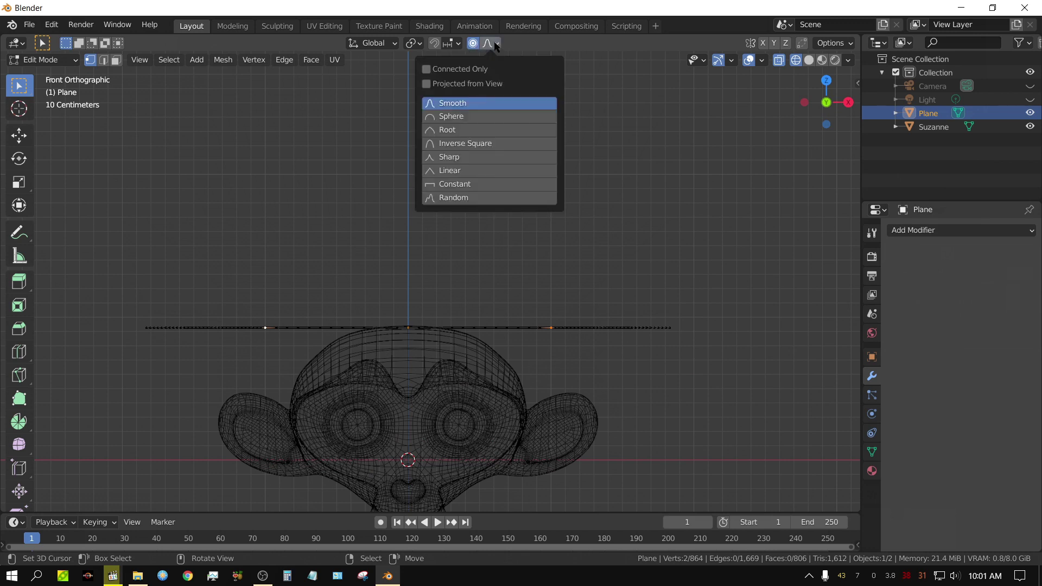
left_click(462, 157)
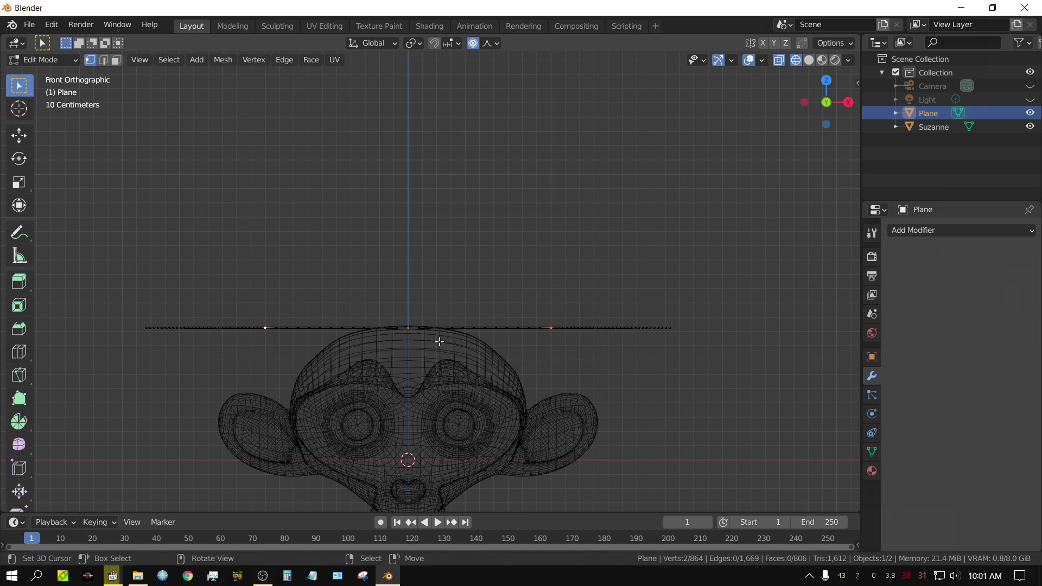
Step: Move the two corner vertices down about 0.46 m along Z with a proportional size of 0.75
key("g")
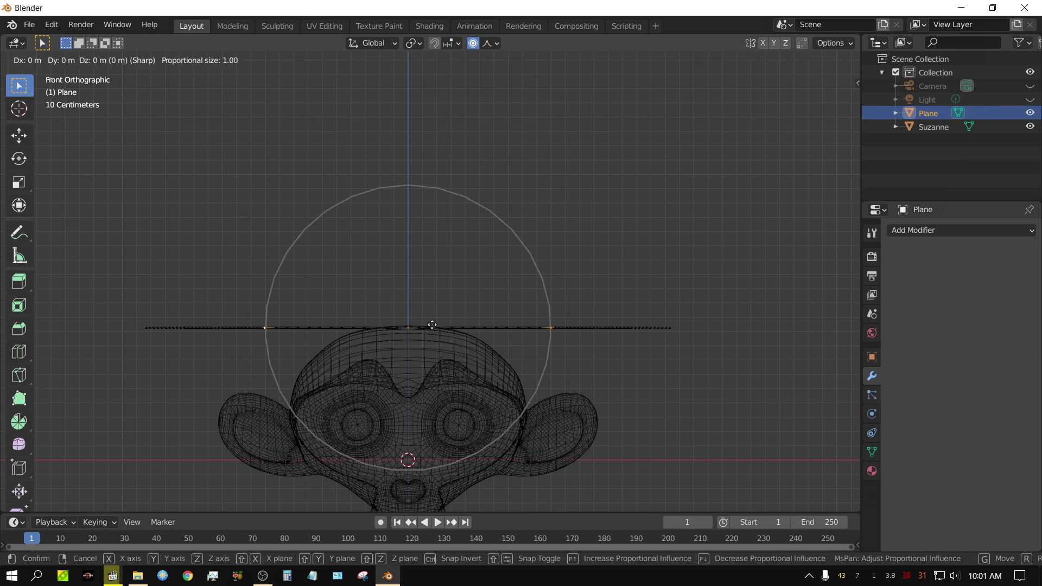
key("z")
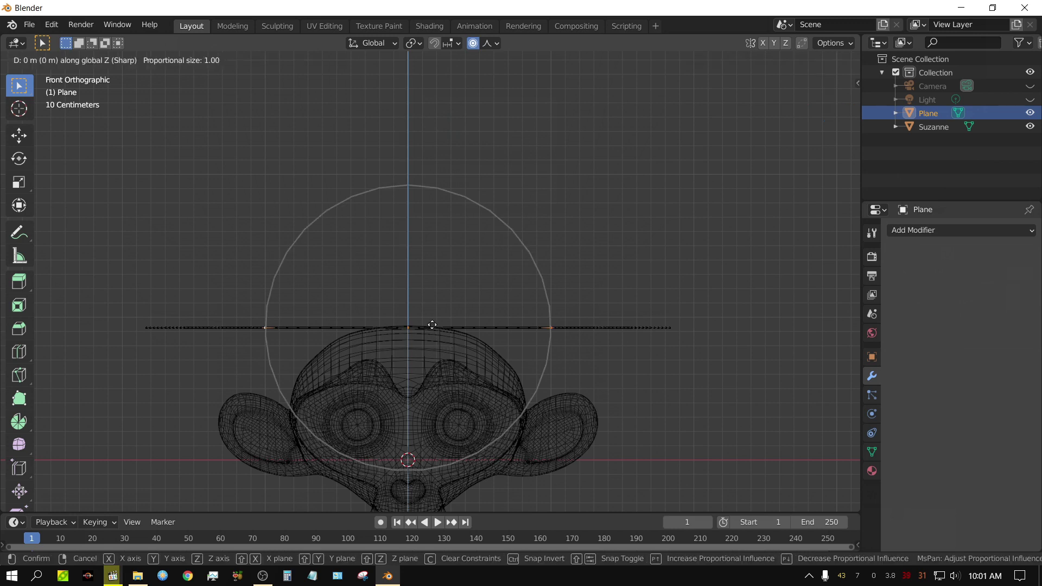
scroll(432, 325, "up", 5)
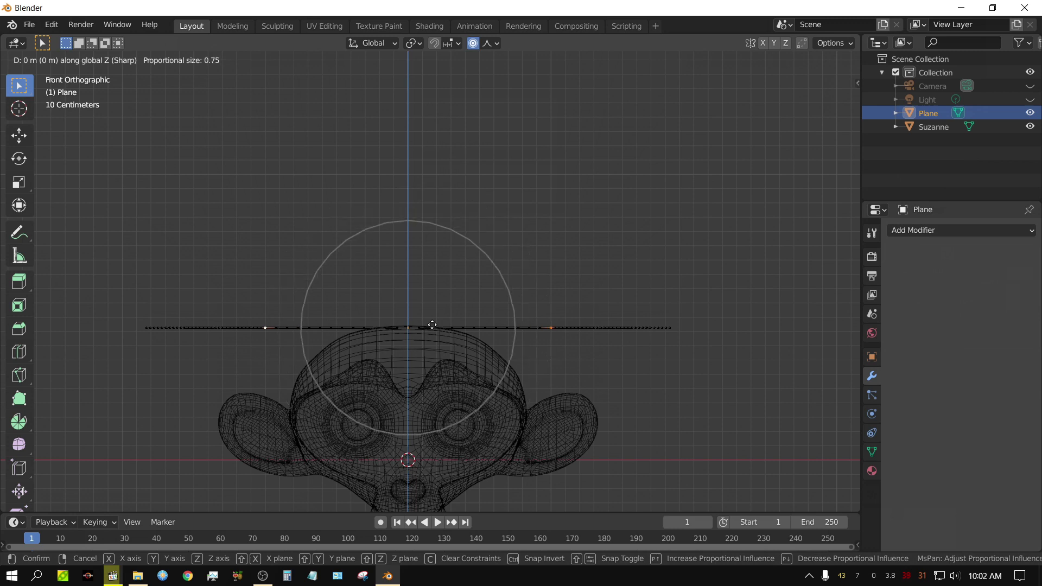
scroll(432, 324, "down", 5)
scroll(432, 325, "up", 5)
scroll(432, 325, "down", 5)
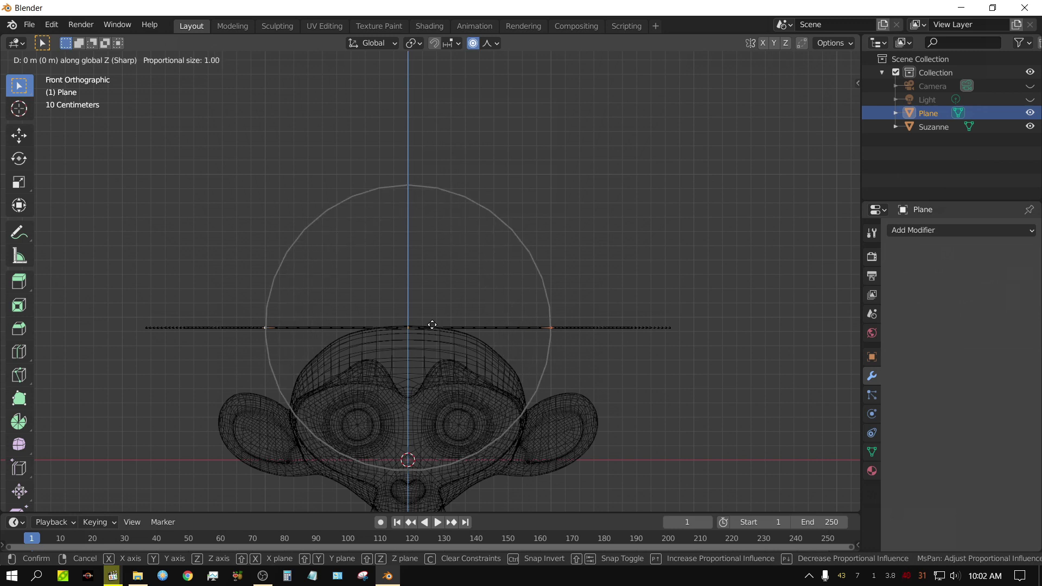
scroll(432, 325, "up", 5)
scroll(432, 325, "down", 6)
scroll(433, 324, "up", 1)
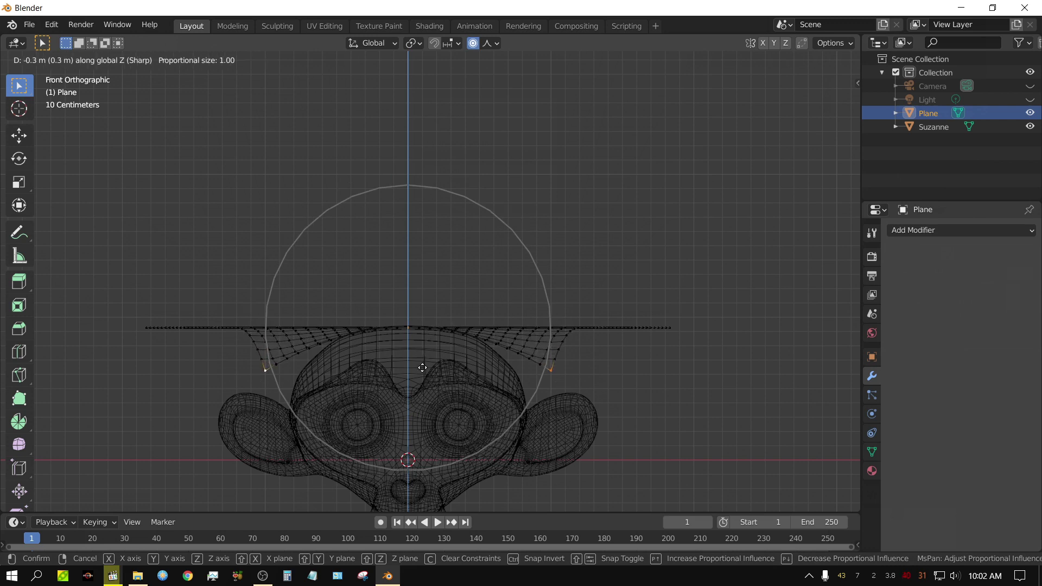
scroll(423, 366, "up", 2)
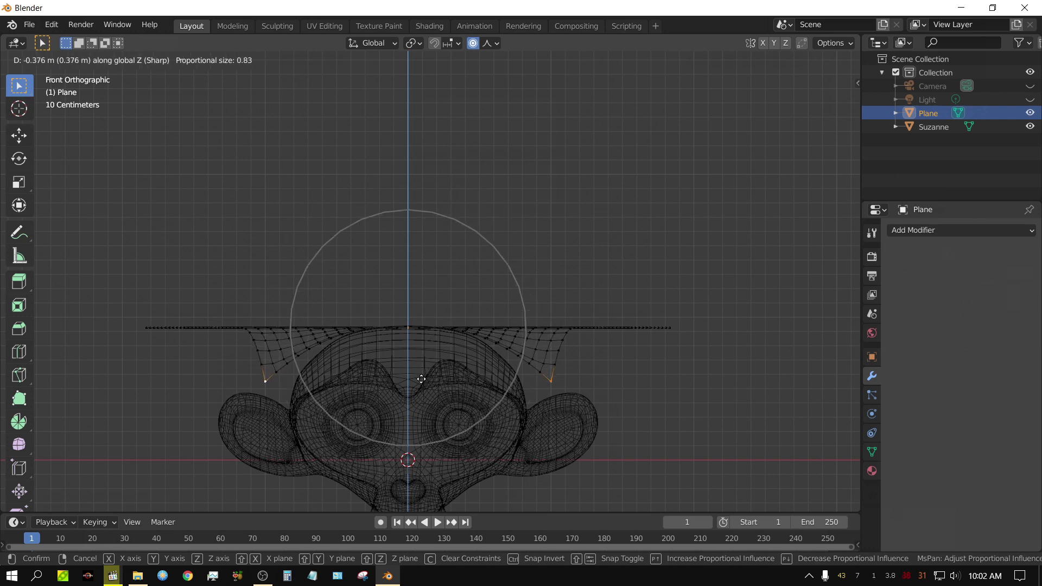
scroll(420, 382, "up", 1)
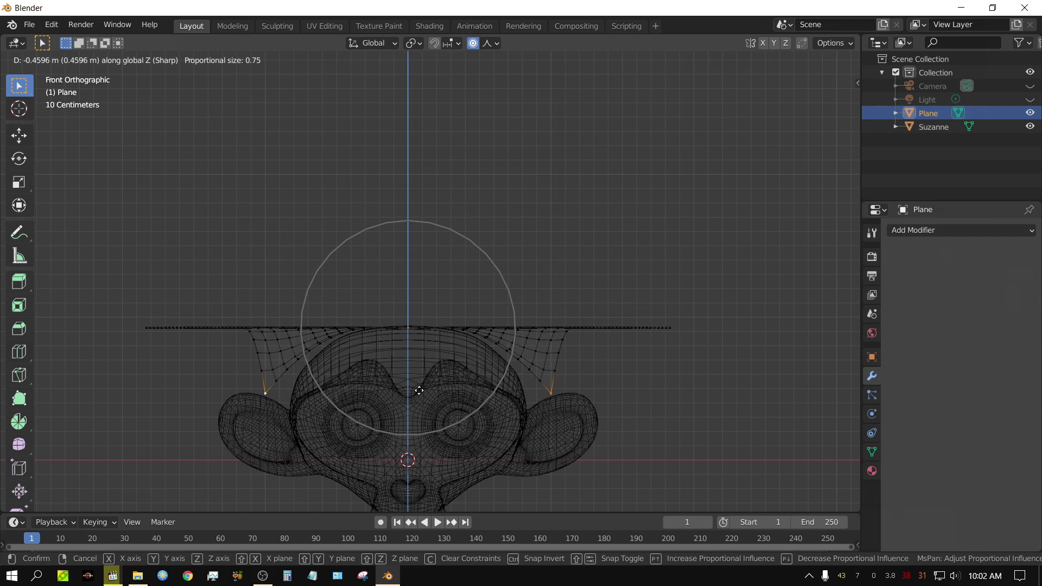
left_click(419, 390)
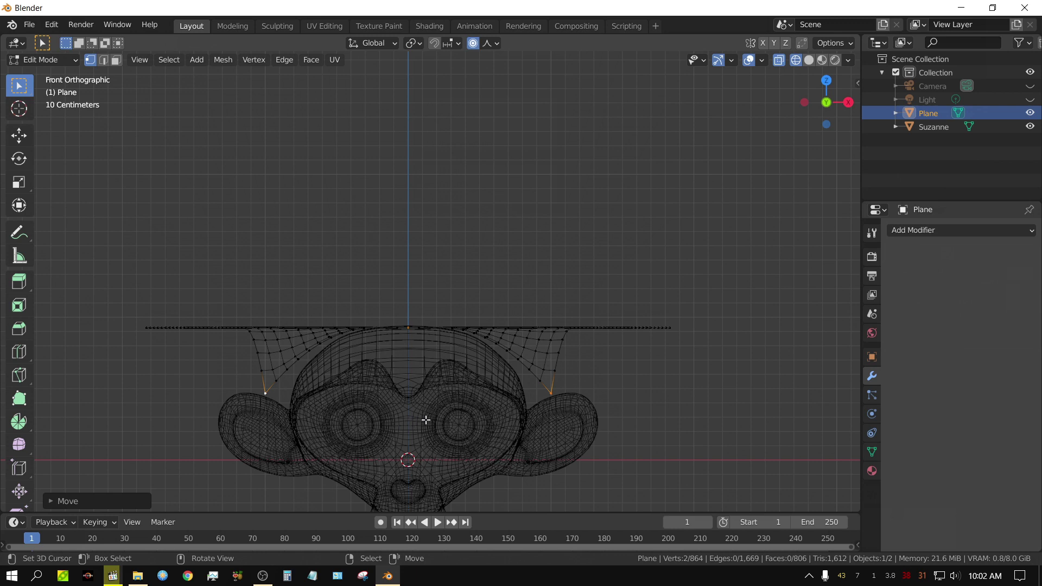
Step: Scale the two corner vertices inward to about 0.85 and check the cape's fit around the head in solid shading
key("s")
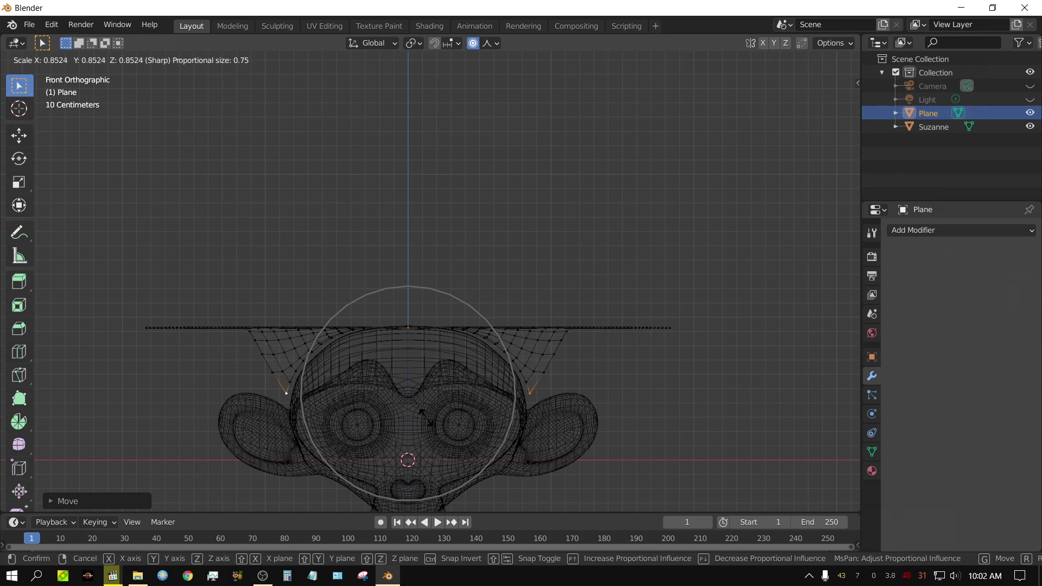
left_click(427, 418)
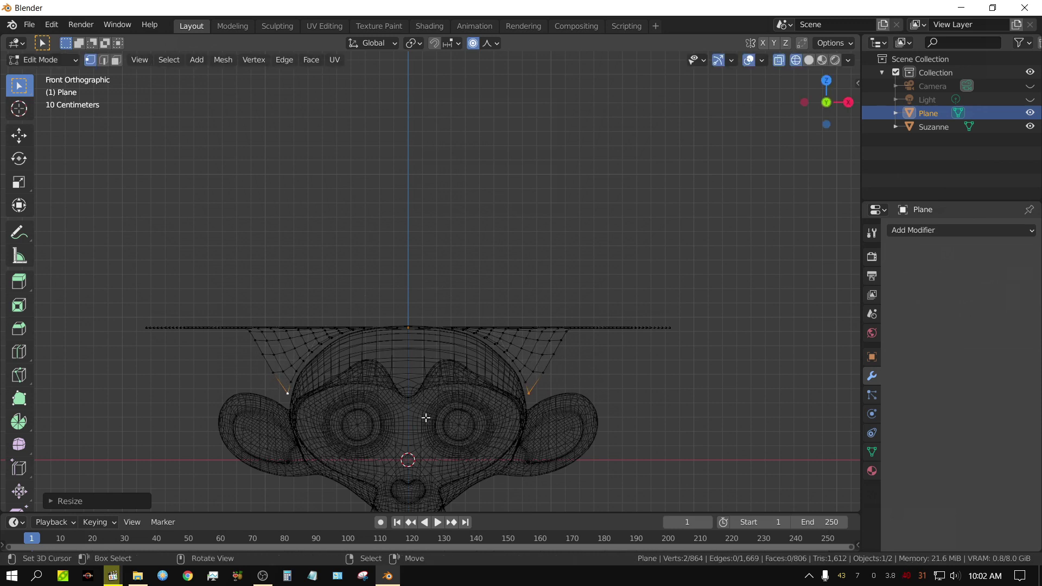
mouse_move(552, 389)
middle_mouse_down()
mouse_move(466, 429)
mouse_move(516, 435)
mouse_move(641, 179)
mouse_move(776, 151)
middle_mouse_up()
left_click(809, 61)
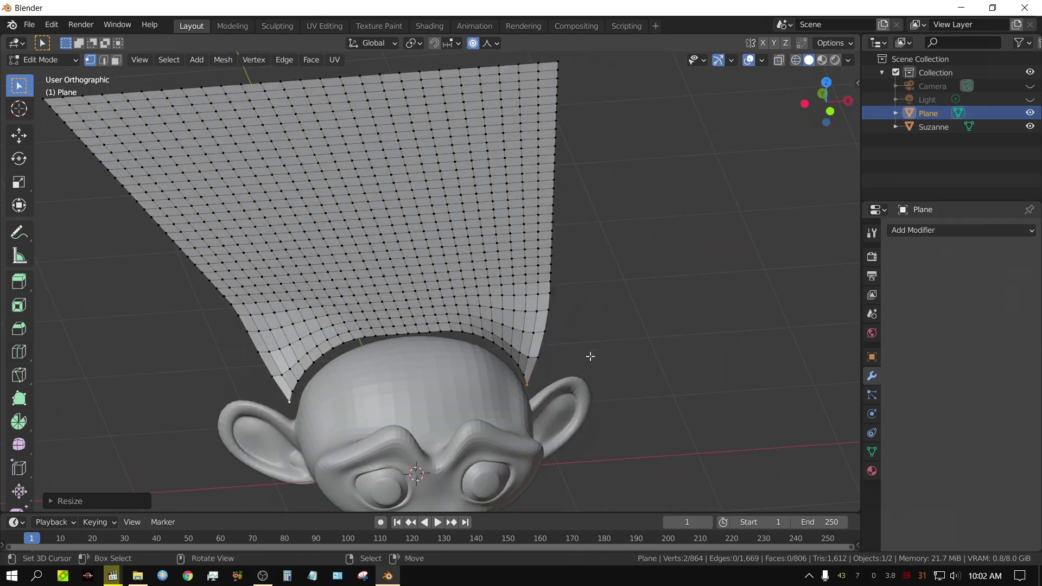
mouse_move(590, 357)
middle_mouse_down()
mouse_move(539, 317)
mouse_move(484, 335)
mouse_move(575, 352)
middle_mouse_up()
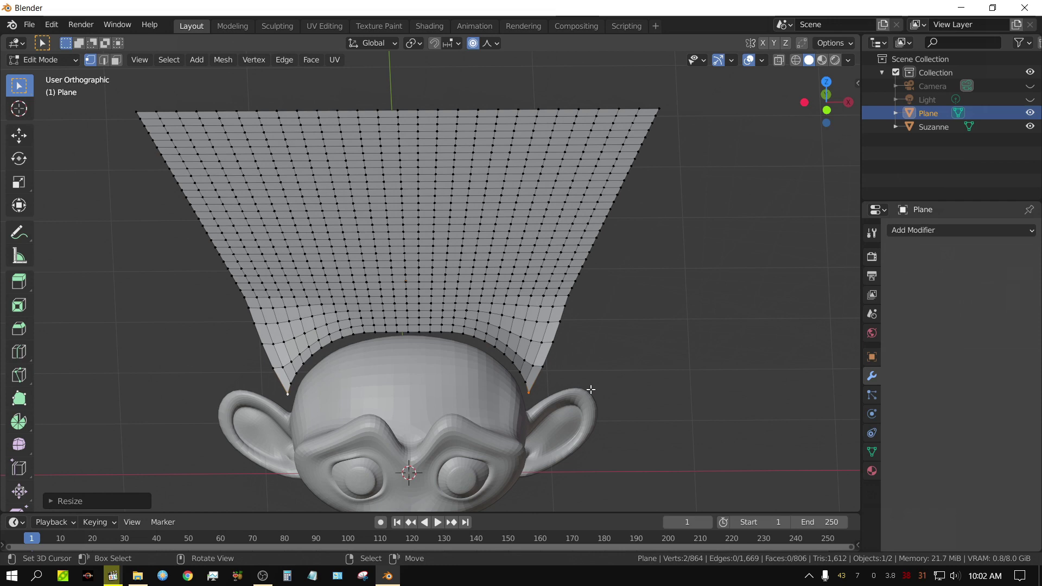
Step: Show the scene in wireframe from the top and select the full row of cape vertices along the edge nearest the head
left_click(796, 60)
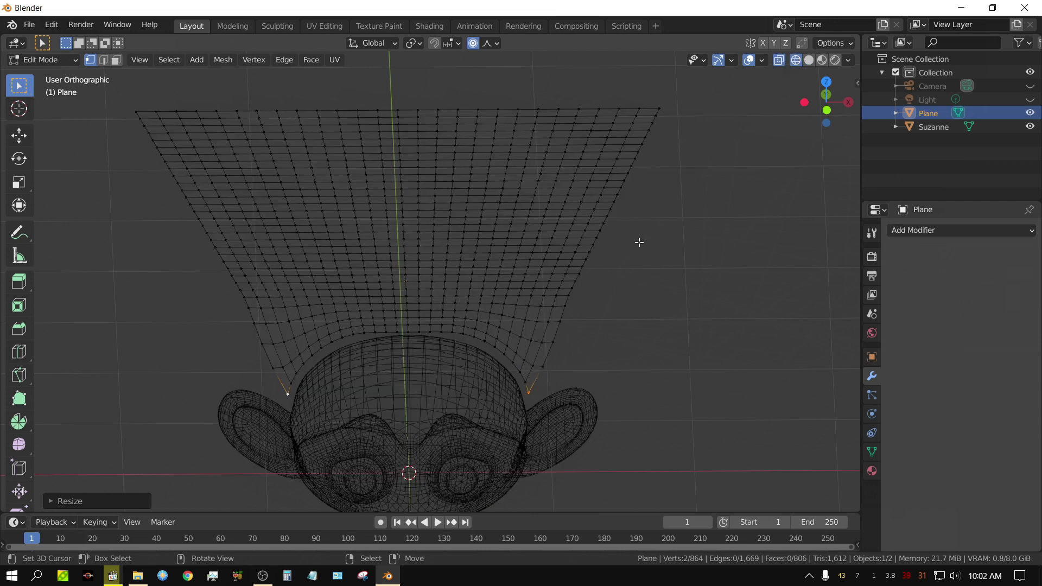
key("KP_7")
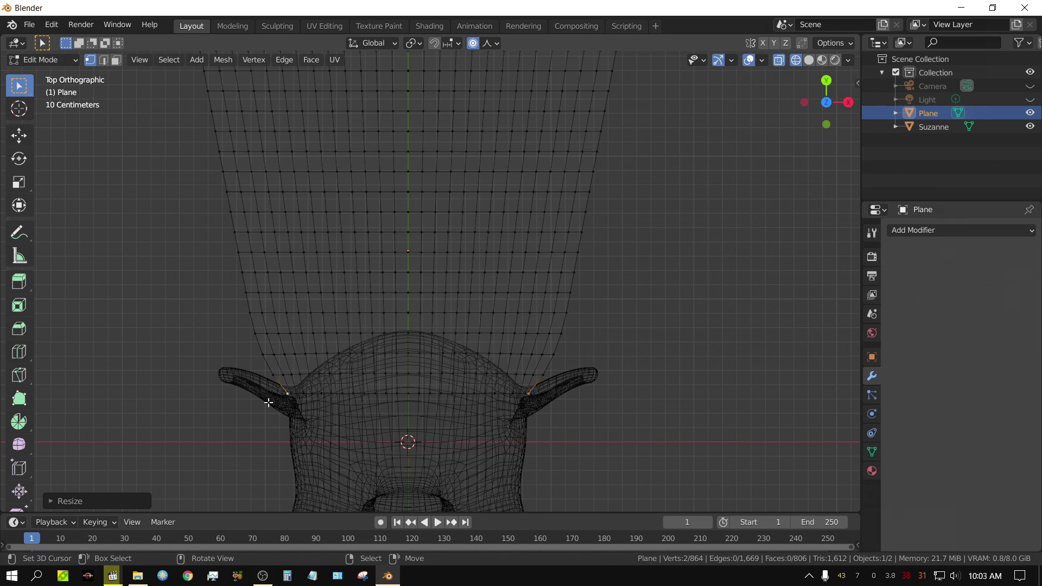
key("b")
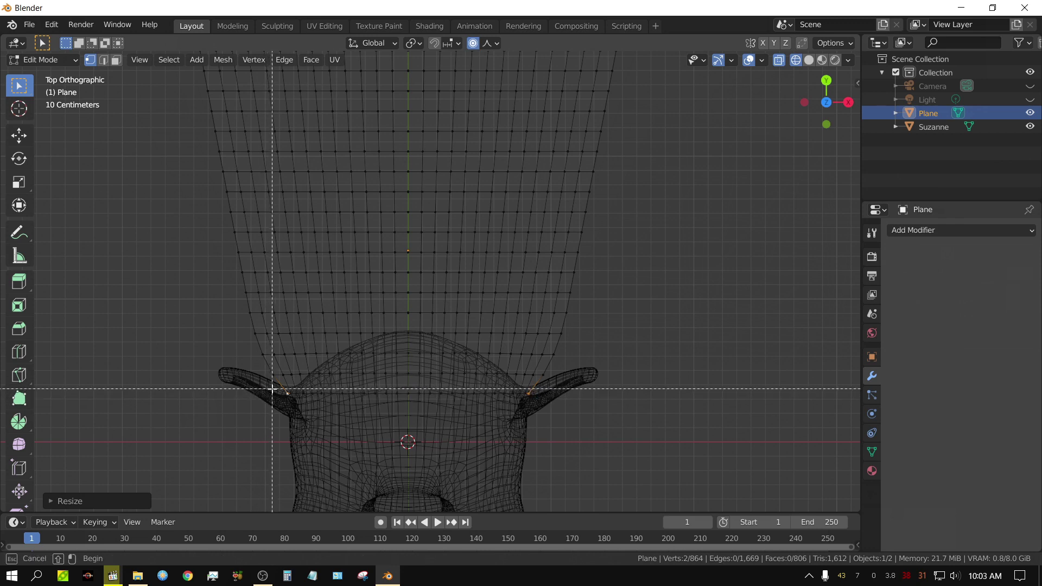
left_click_drag(272, 389, 545, 409)
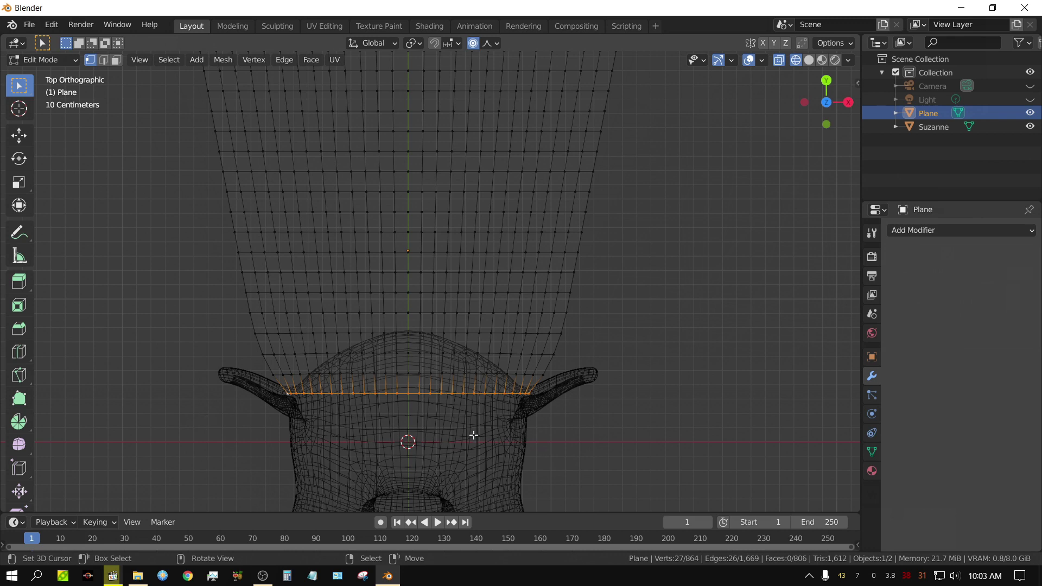
key("a")
key("alt+a")
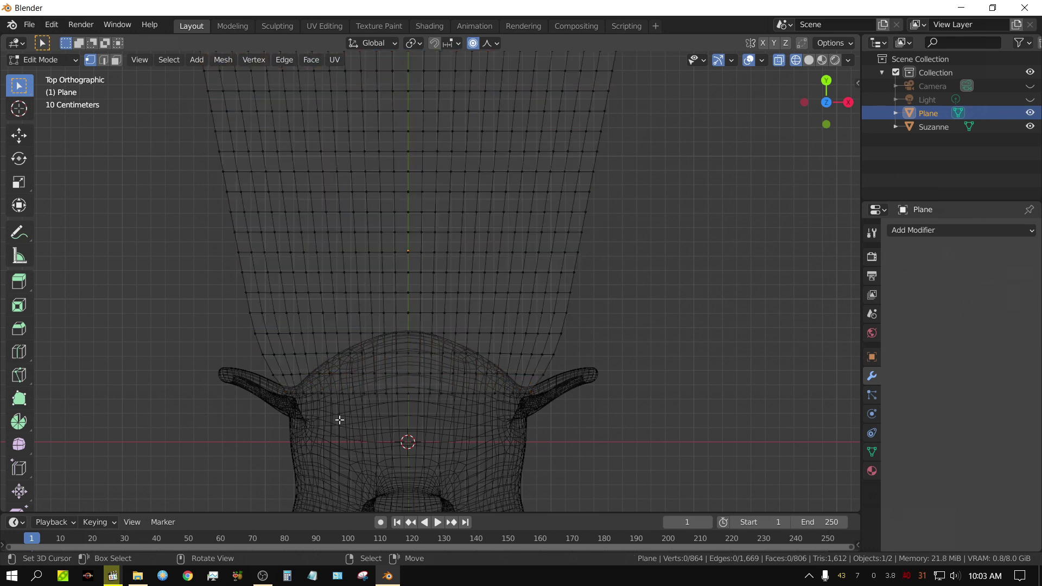
key("b")
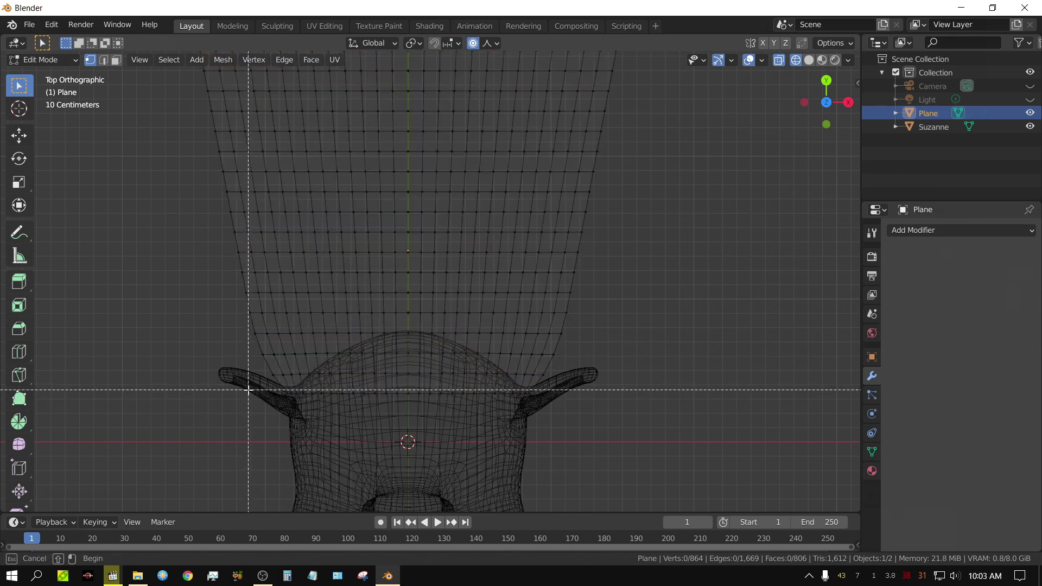
left_click_drag(252, 386, 556, 426)
middle_click_drag(588, 461, 569, 360)
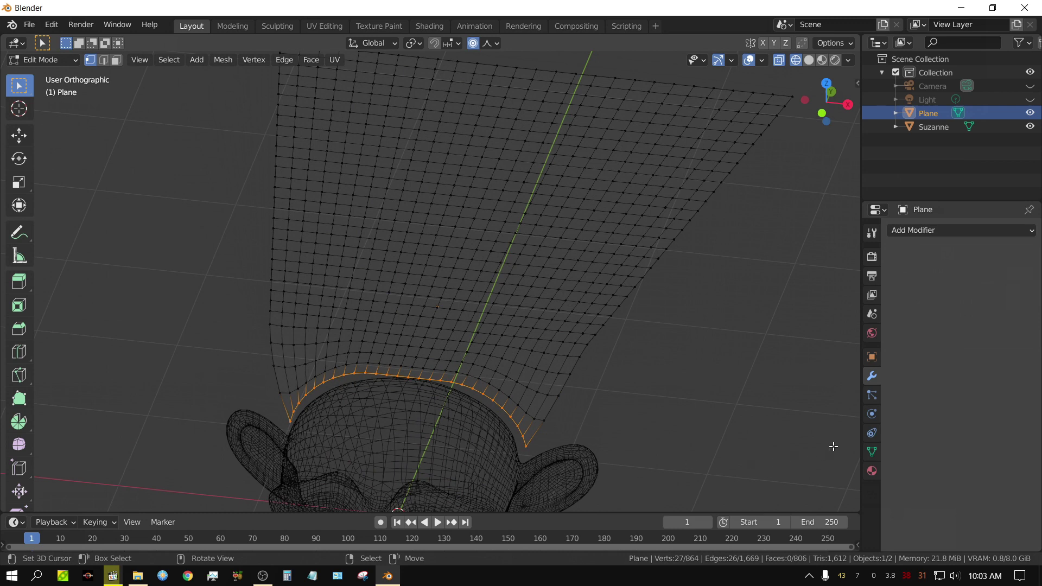
Step: Create a vertex group named cape and assign the selected edge vertices to it
left_click(872, 452)
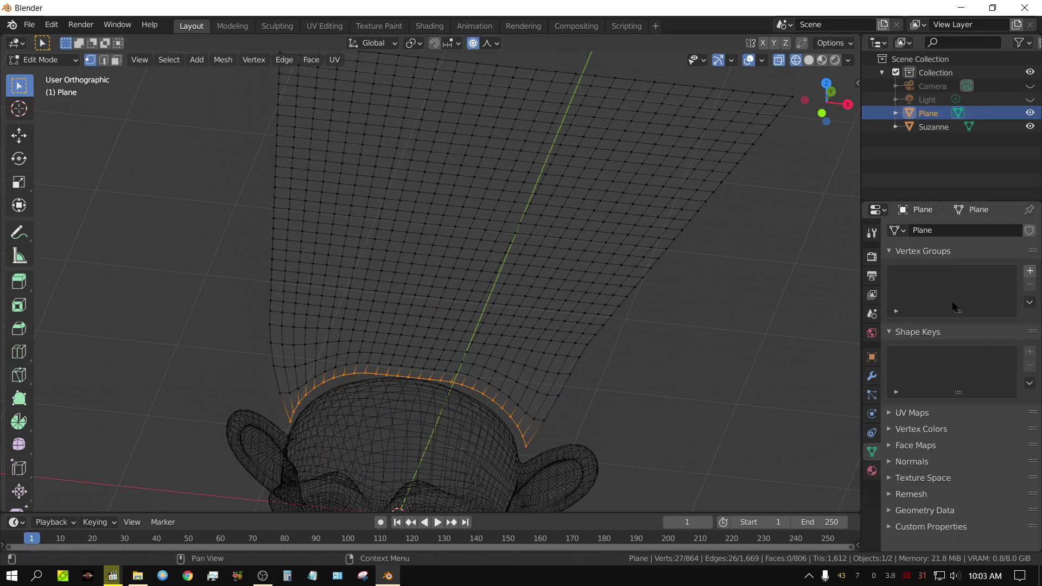
left_click(1030, 271)
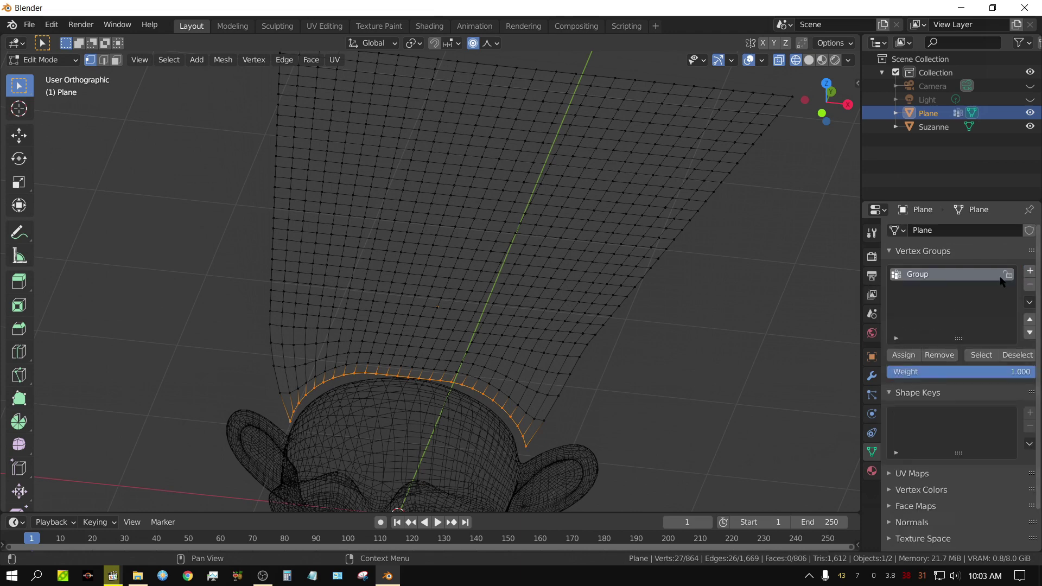
double_click(918, 275)
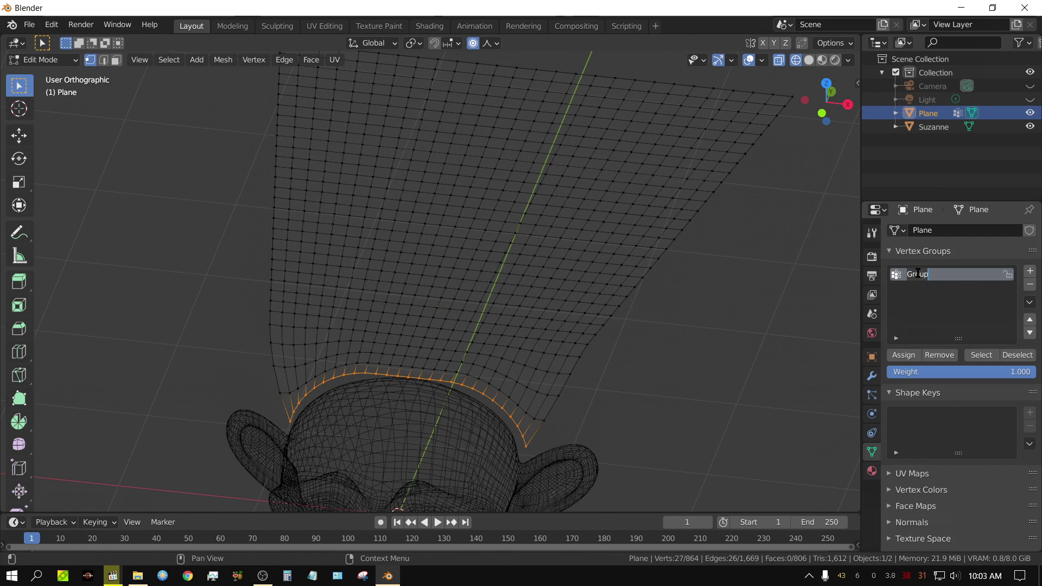
type("cape")
key("Return")
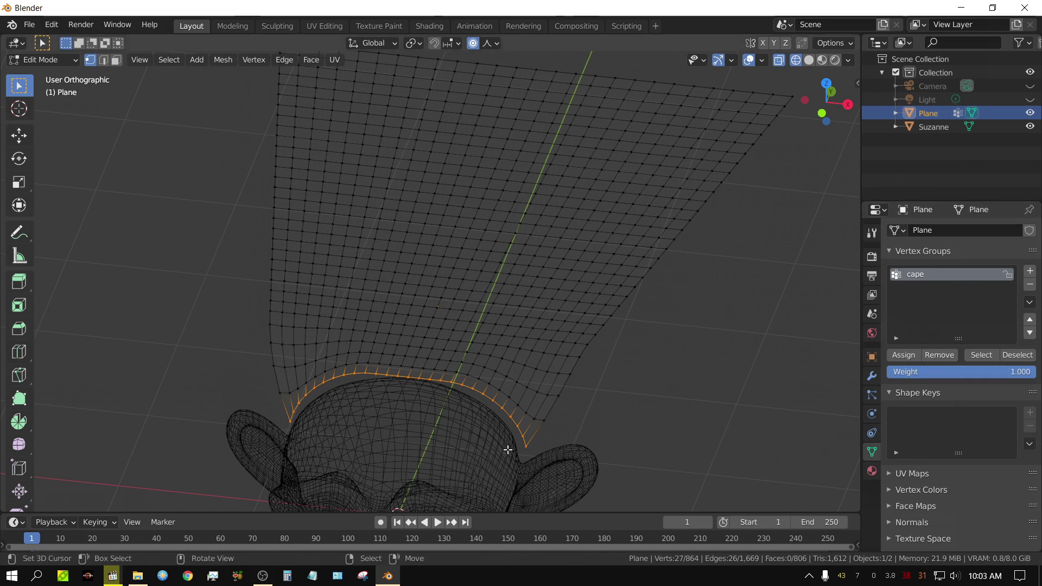
left_click(903, 355)
Step: Return to Object Mode and rename the Plane object to cape
key("Tab")
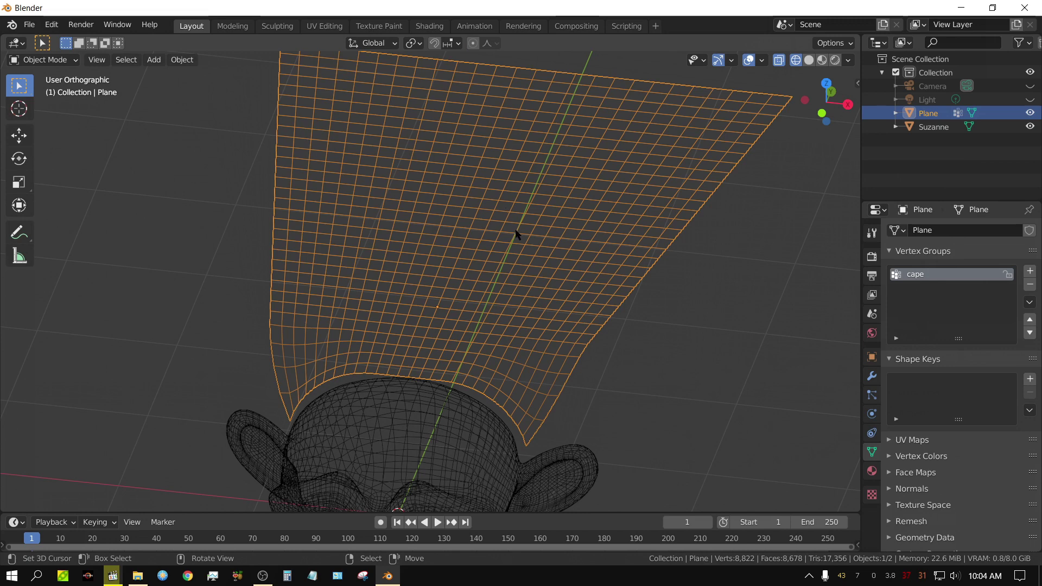
double_click(928, 117)
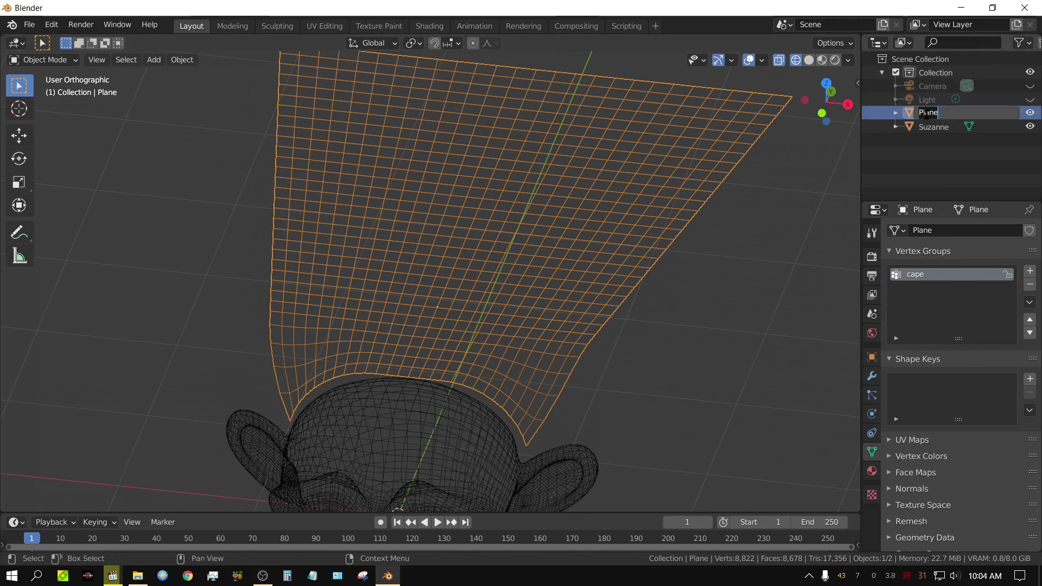
type("cape")
key("Return")
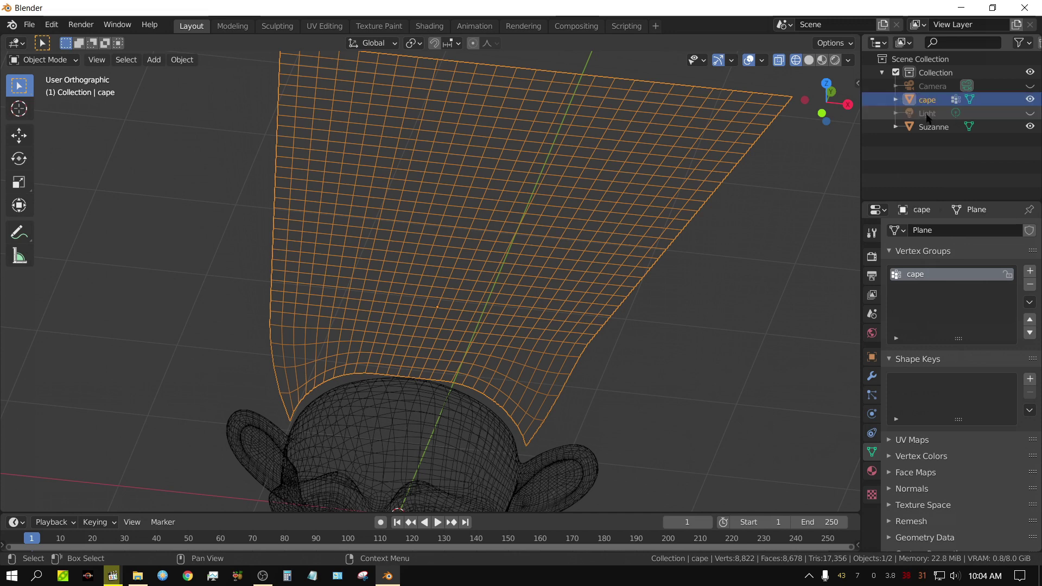
Step: Enable Cloth physics on the cape and set its pin group to the cape vertex group
left_click(872, 415)
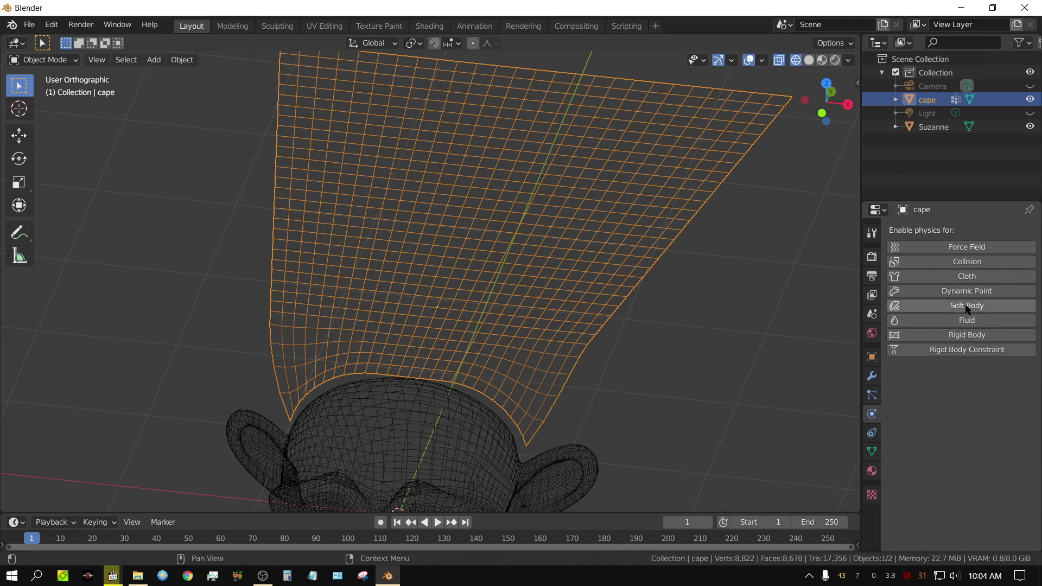
left_click(970, 282)
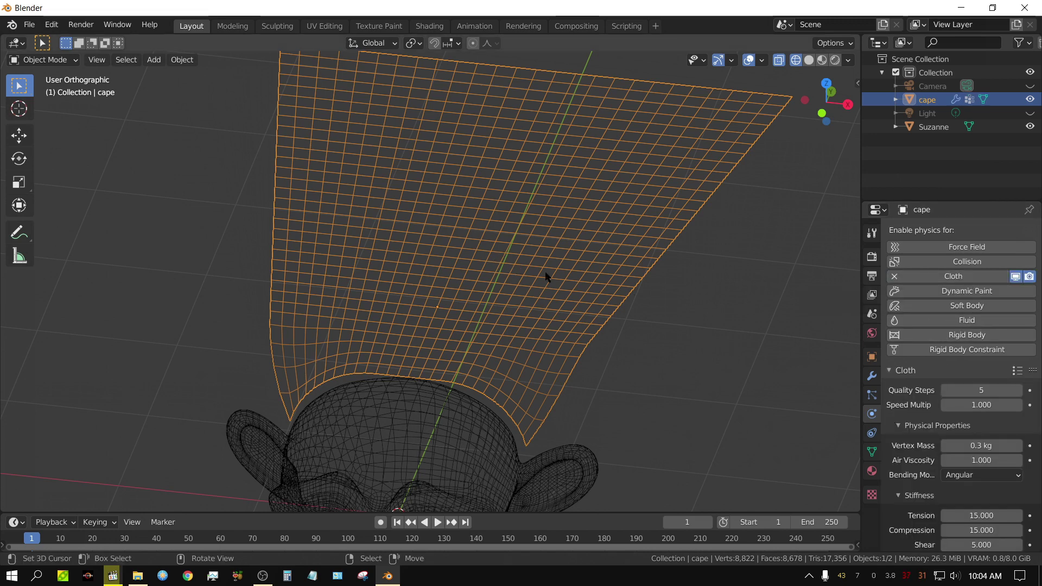
scroll(974, 460, "down", 10)
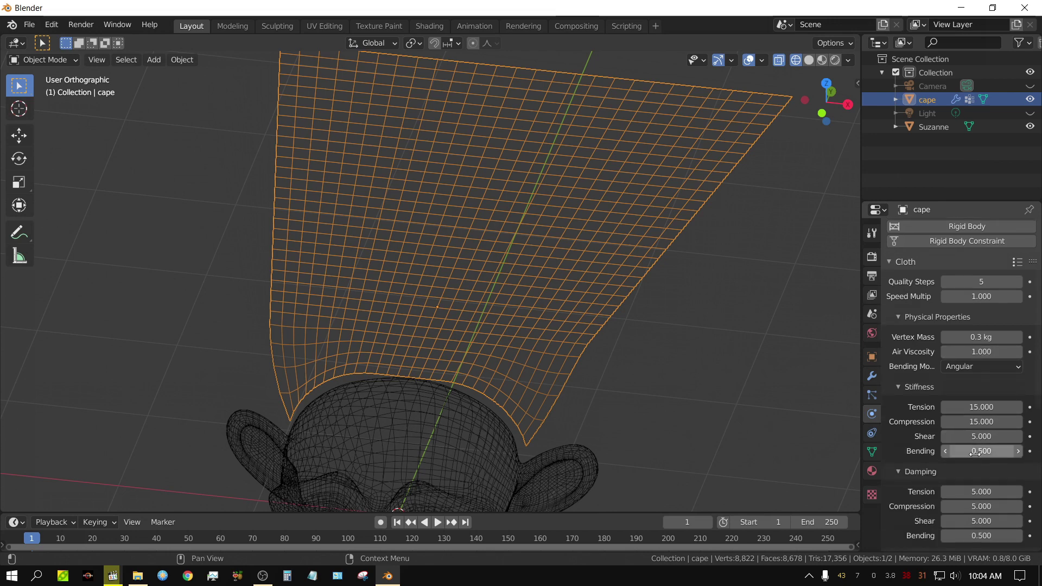
scroll(975, 458, "down", 8)
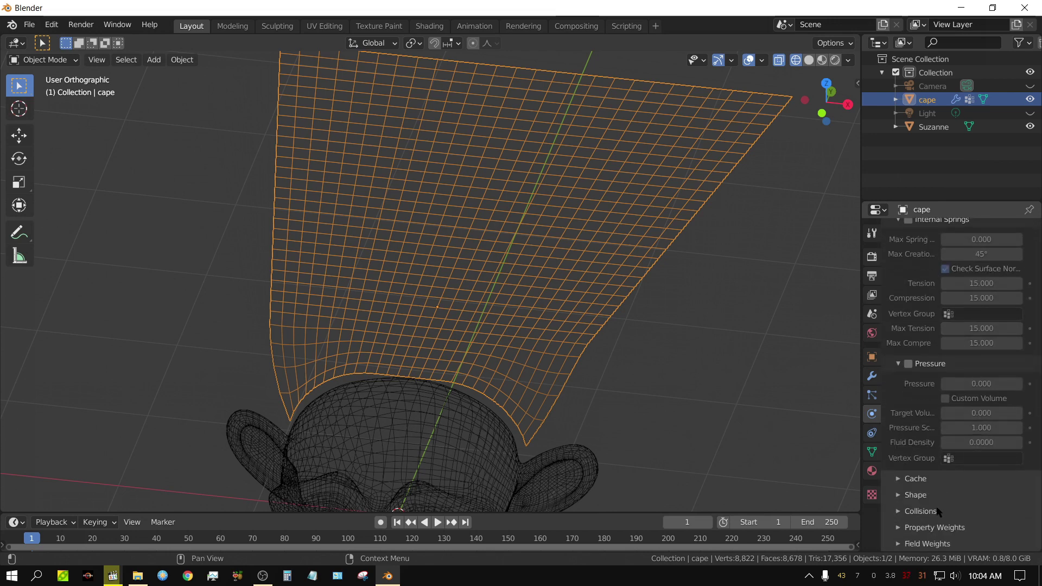
left_click(900, 495)
scroll(899, 519, "down", 3)
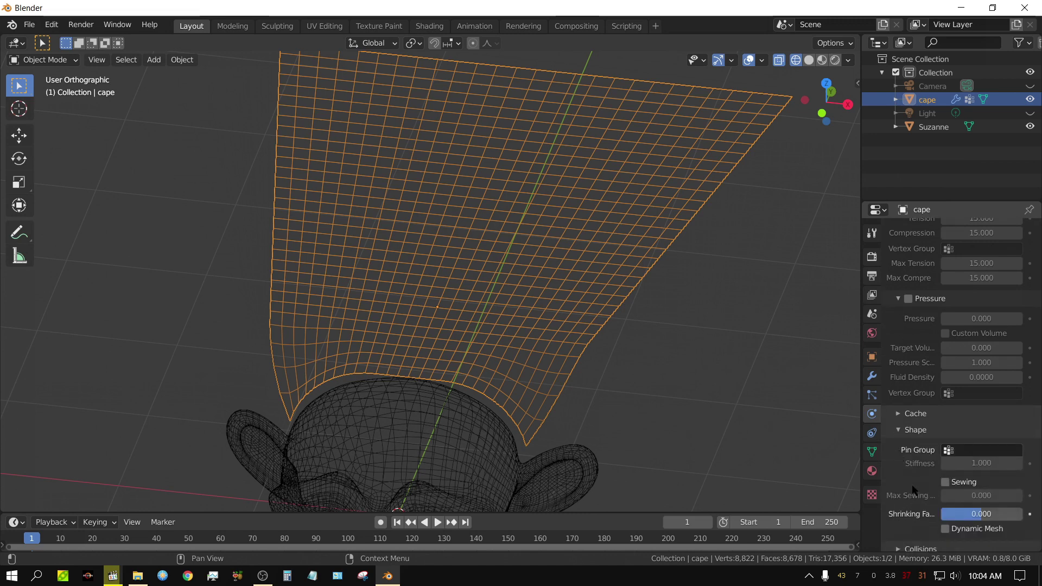
left_click(980, 455)
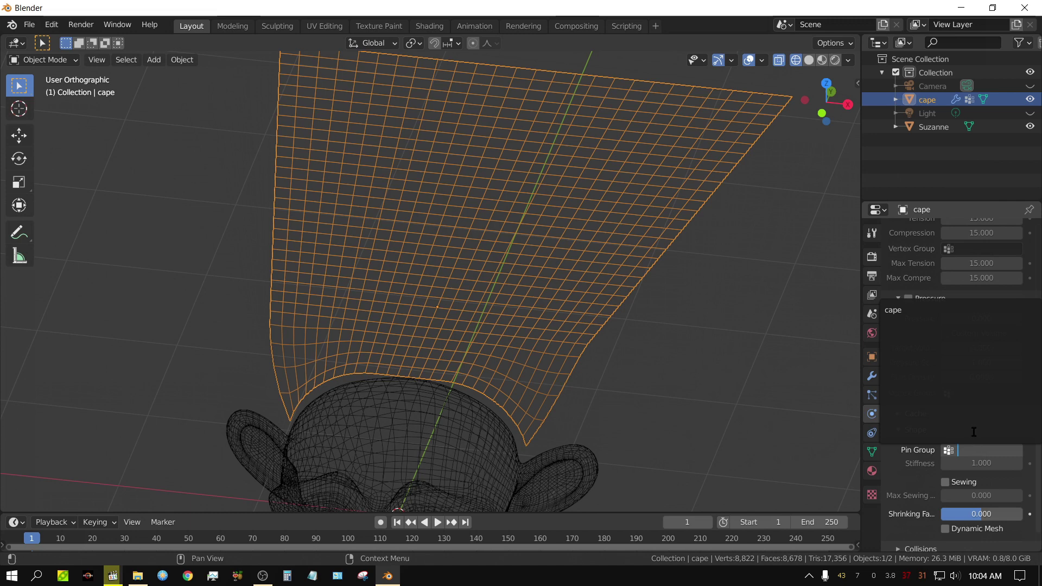
key("Escape")
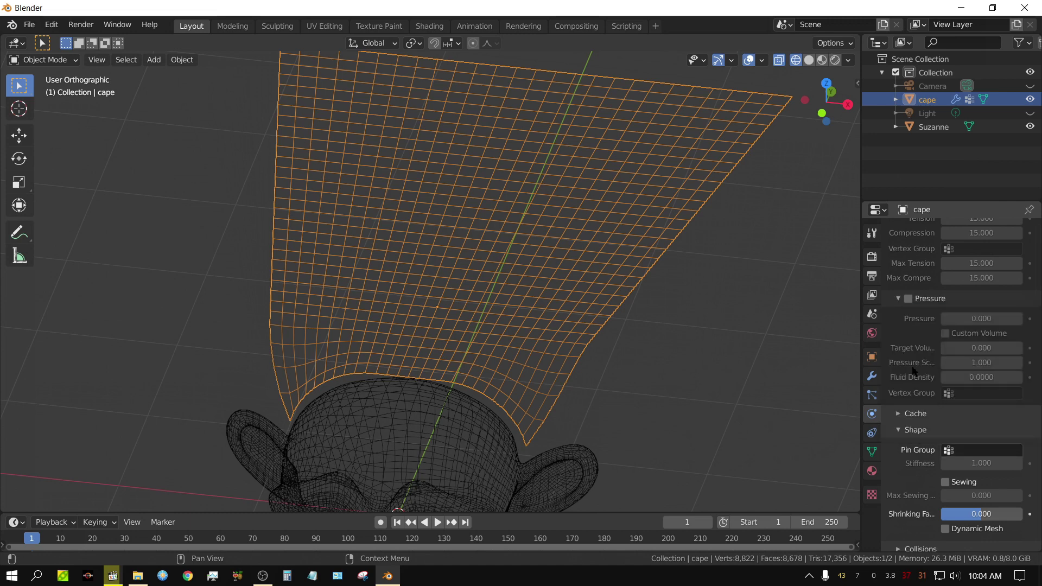
left_click(967, 454)
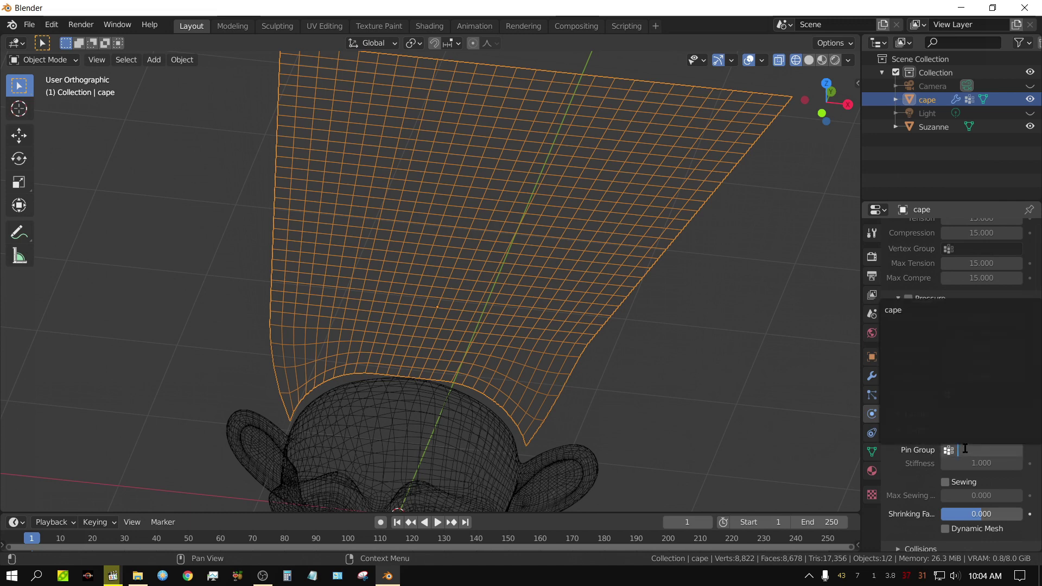
left_click(905, 311)
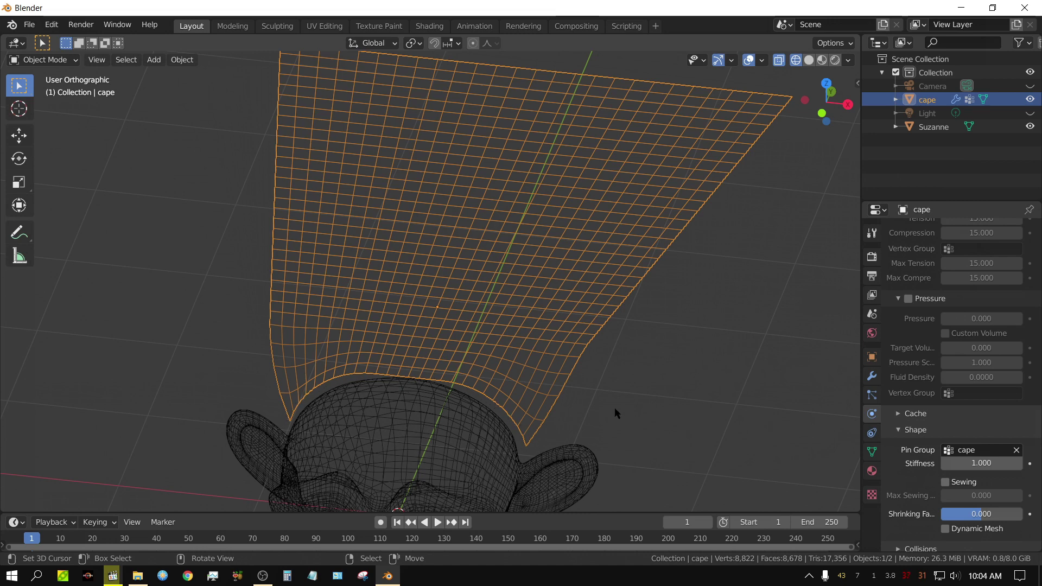
Step: Play the cape's cloth simulation in the right side view, stop it and rewind to frame 1
key("KP_3")
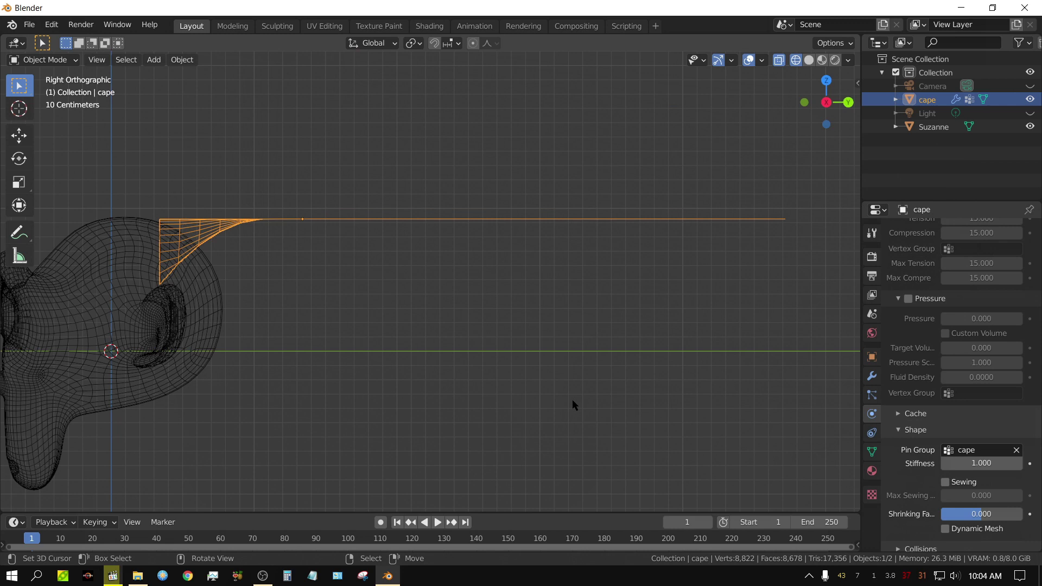
left_click(437, 523)
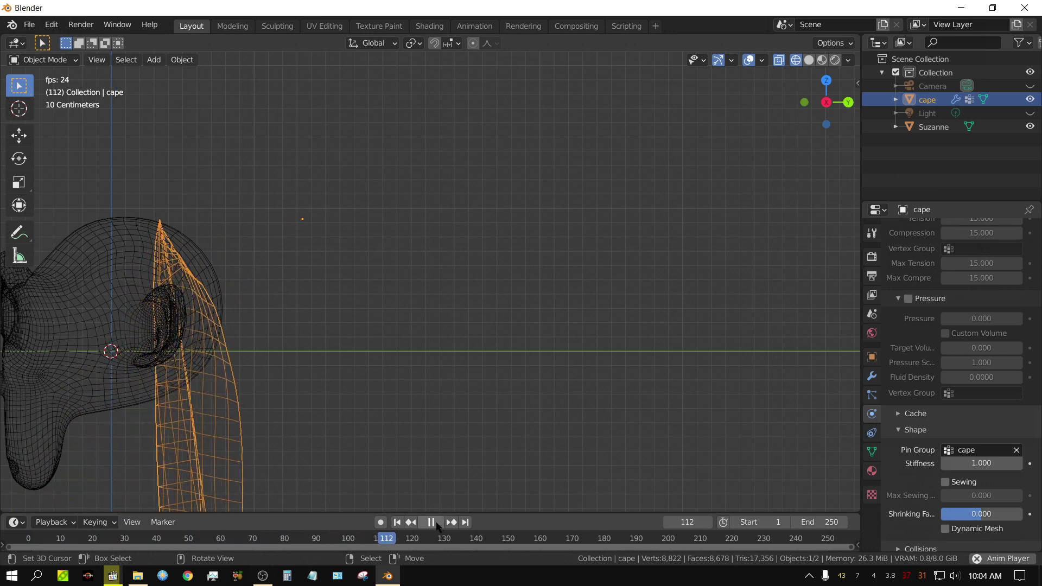
left_click(432, 523)
left_click(396, 522)
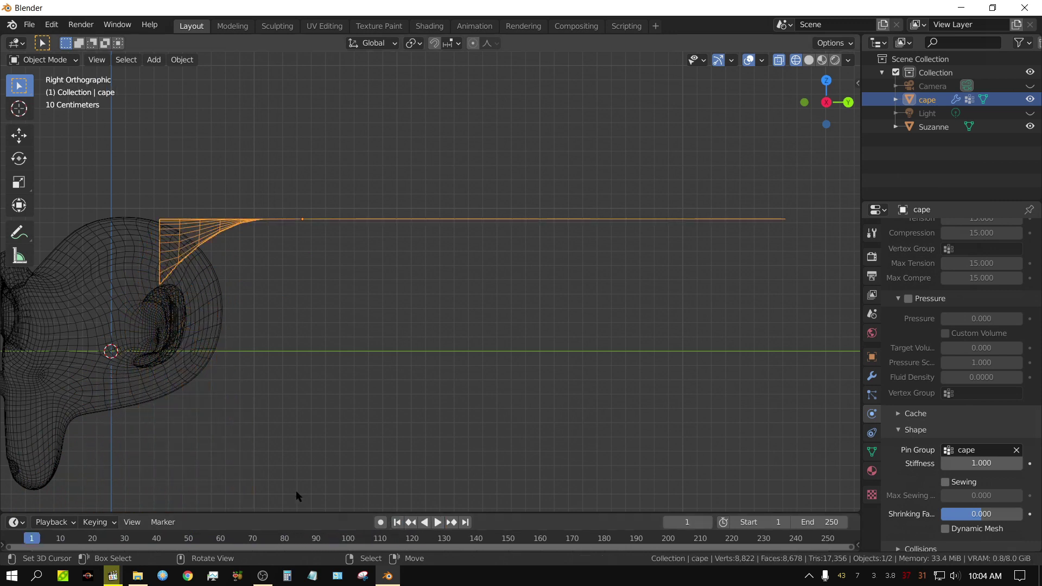
Step: Move the monkey head clear of the cape to play the cloth simulation without it, and return the head to its place
left_click(93, 261)
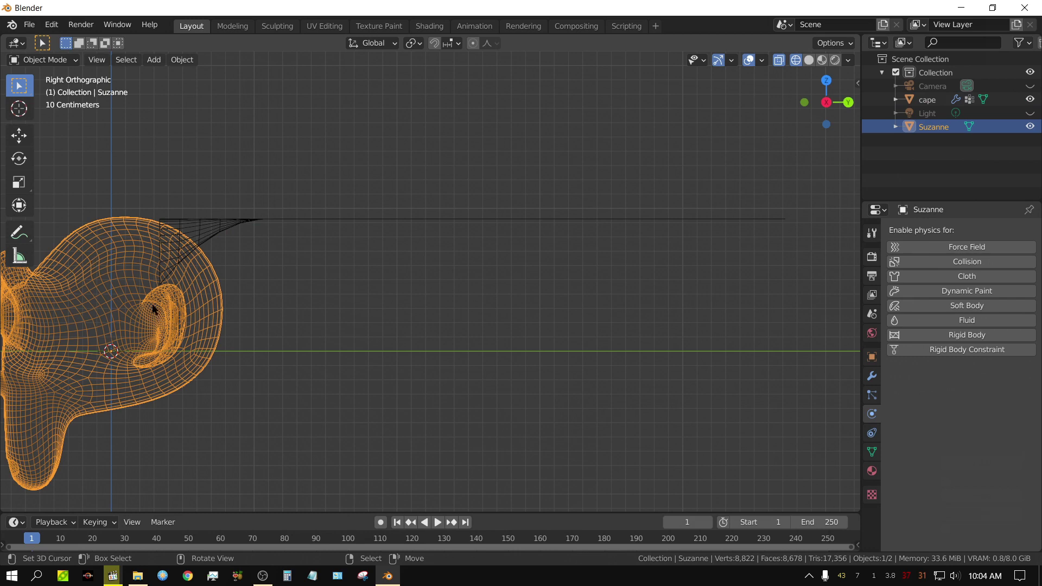
left_click_drag(152, 308, 708, 354)
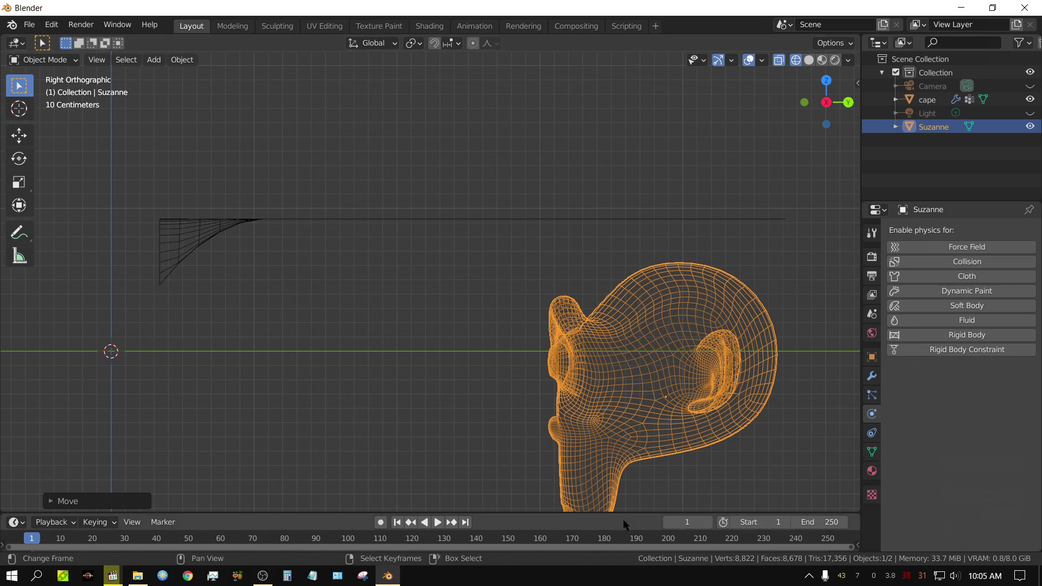
left_click(438, 523)
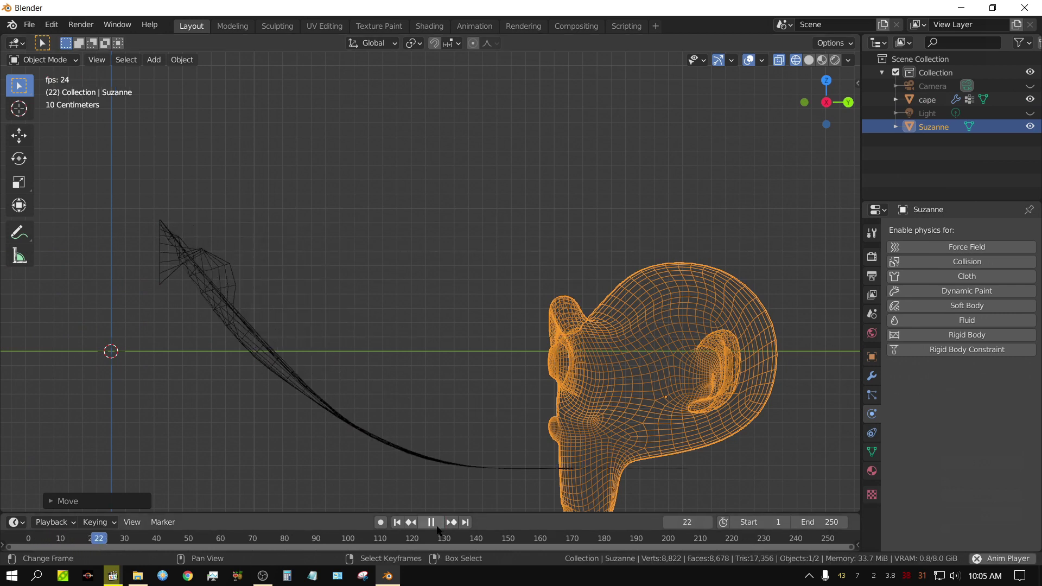
key("space")
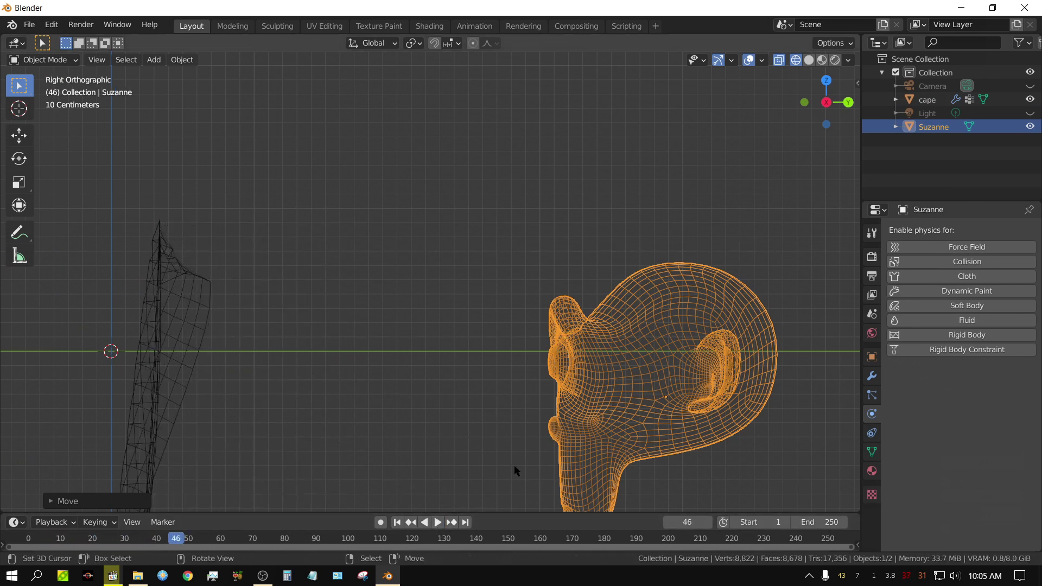
left_click(396, 522)
key("g")
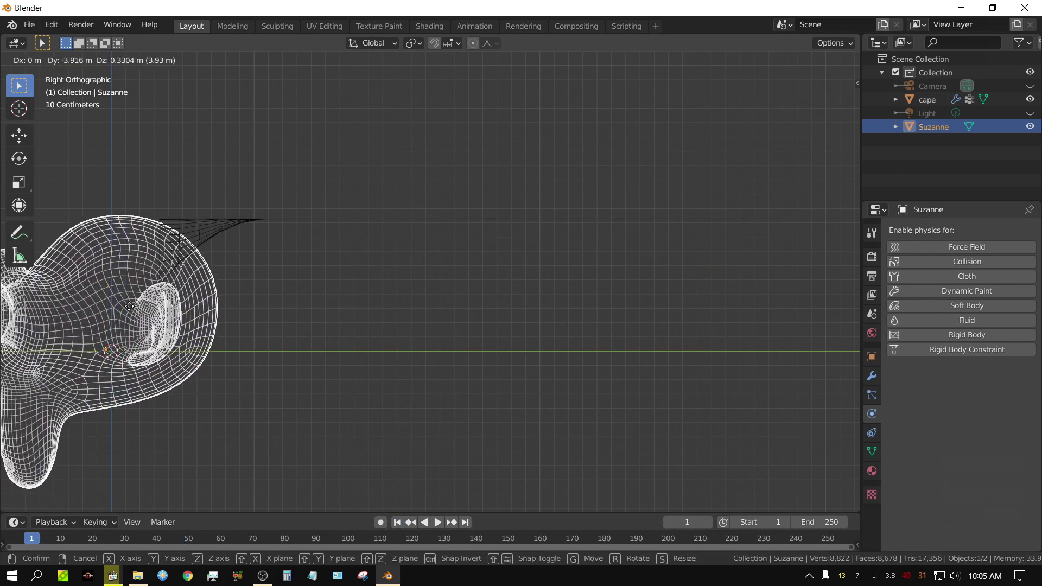
left_click(130, 310)
Step: Hook the cape's selected front-edge vertices to a new empty object in Edit Mode, and return to Object Mode
middle_click_drag(126, 364, 140, 392)
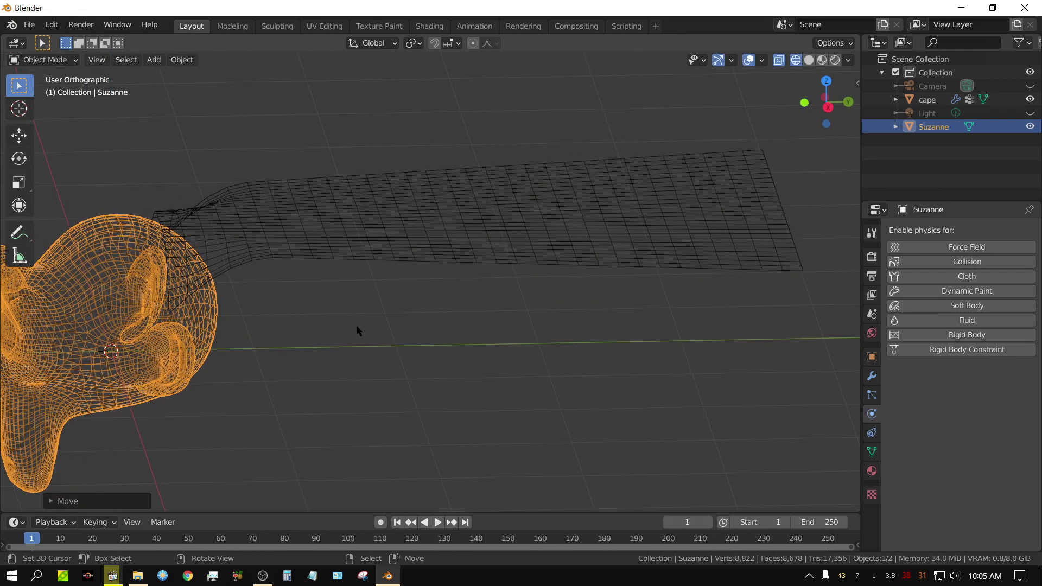
middle_click_drag(356, 327, 526, 351, "shift")
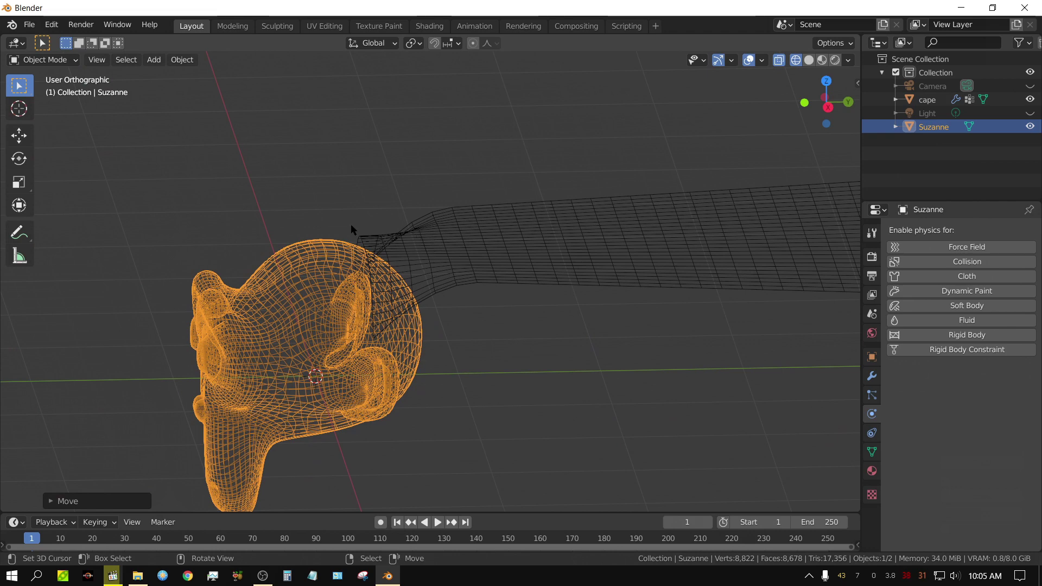
left_click(504, 223)
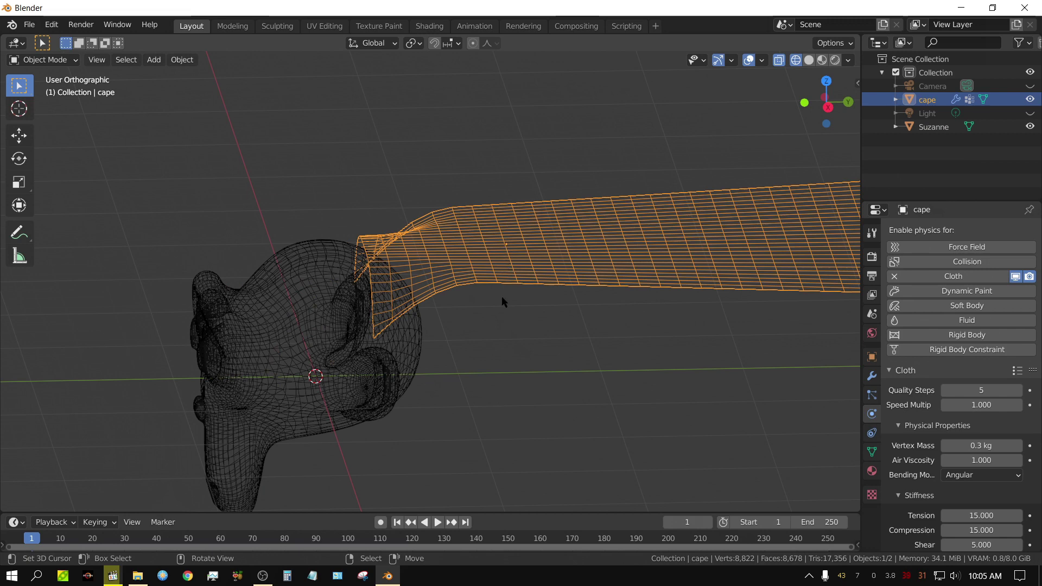
key("KP_7")
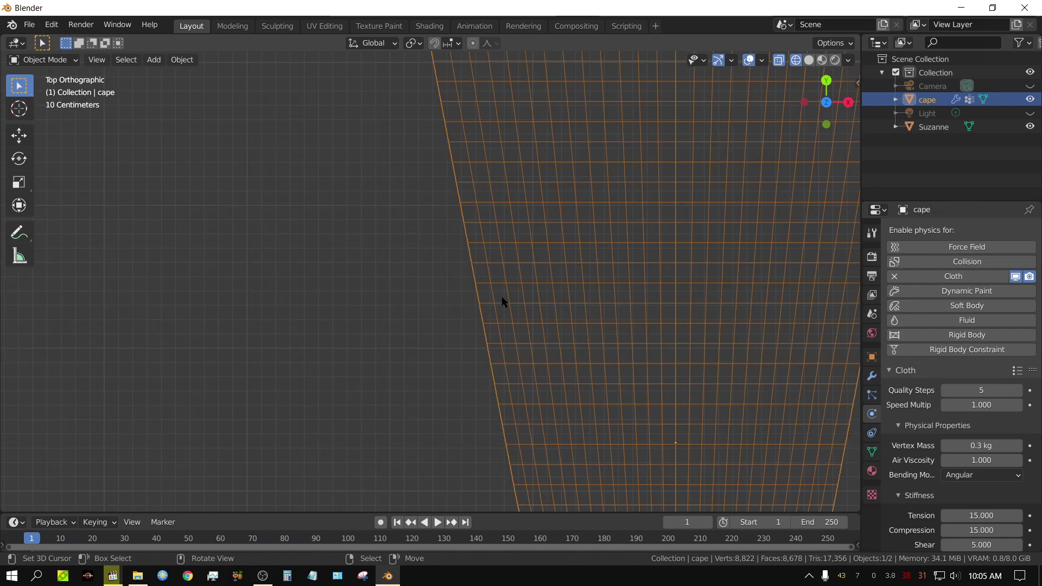
scroll(428, 400, "down", 5)
scroll(367, 247, "up", 2)
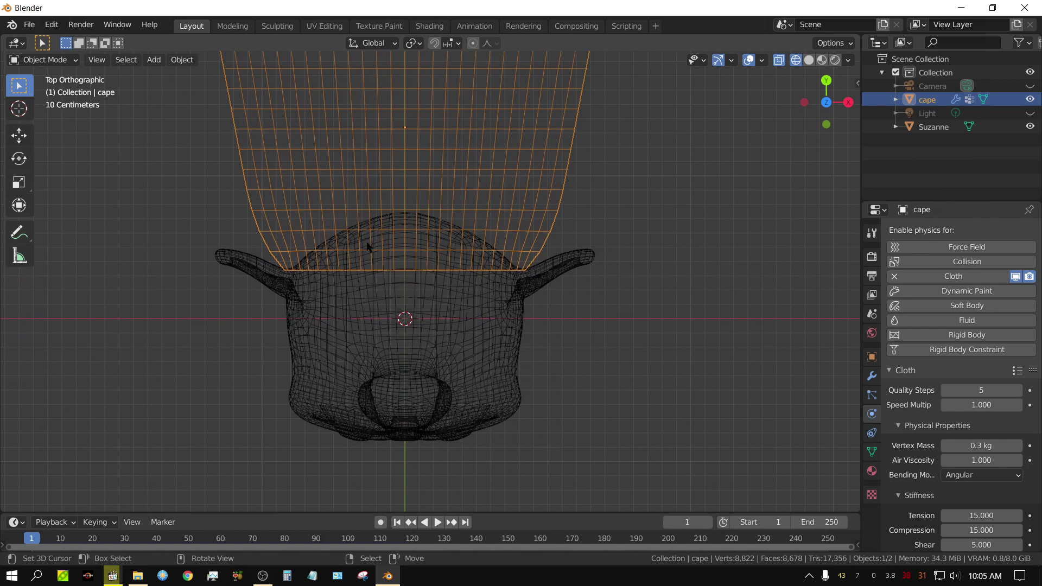
key("Tab")
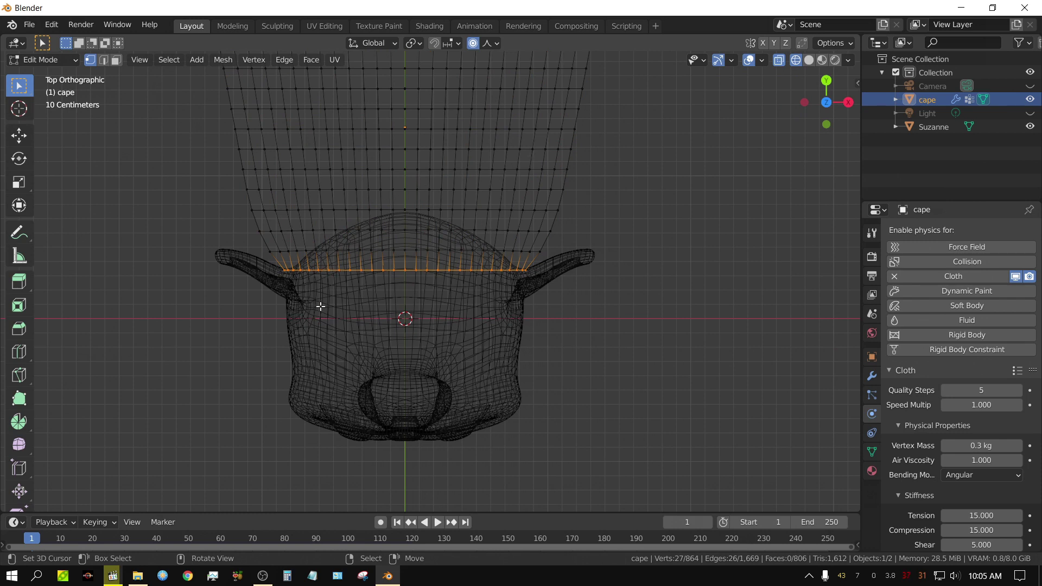
key("ctrl")
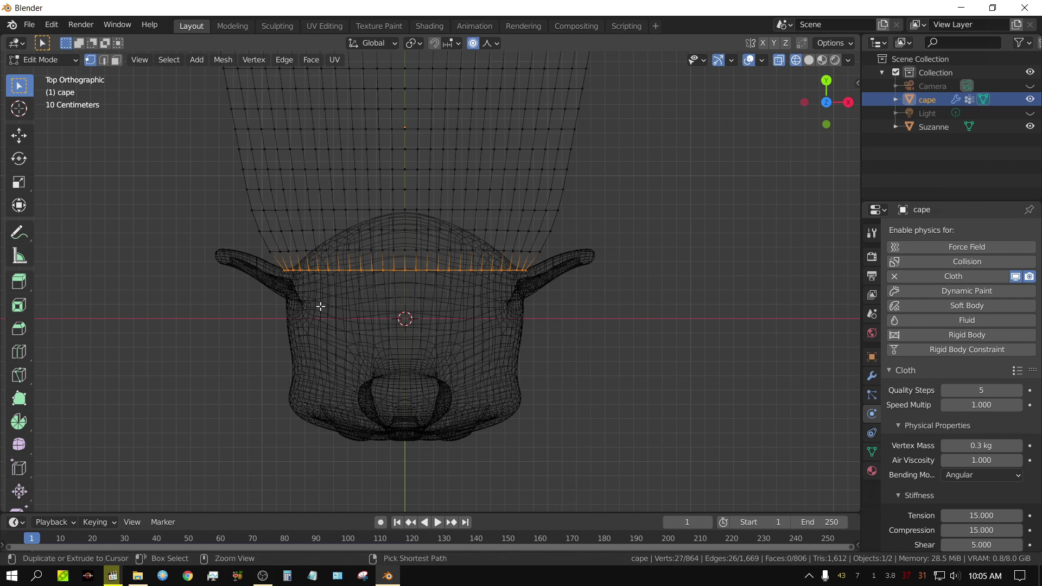
key("ctrl+h")
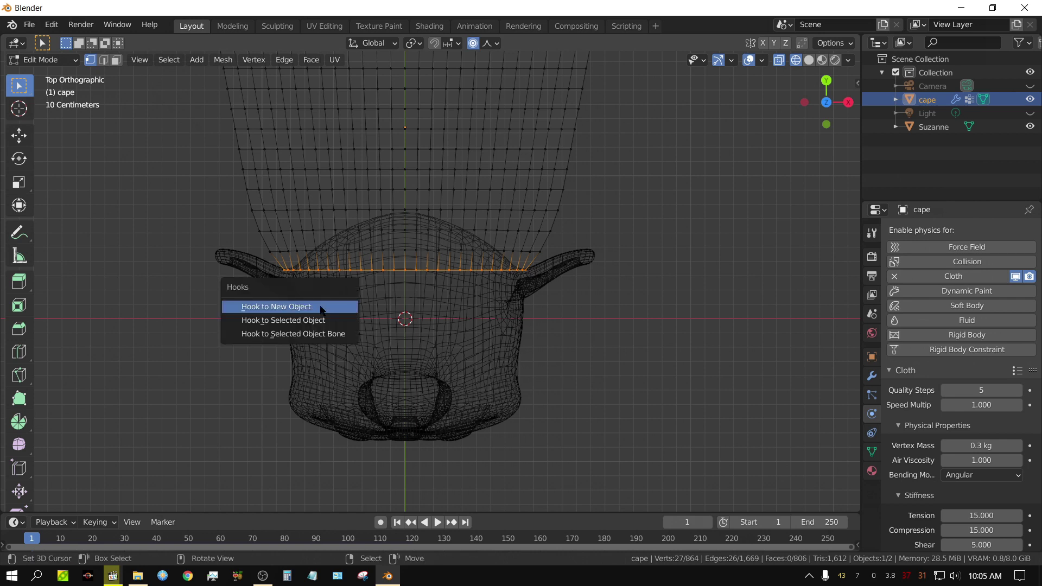
left_click(320, 307)
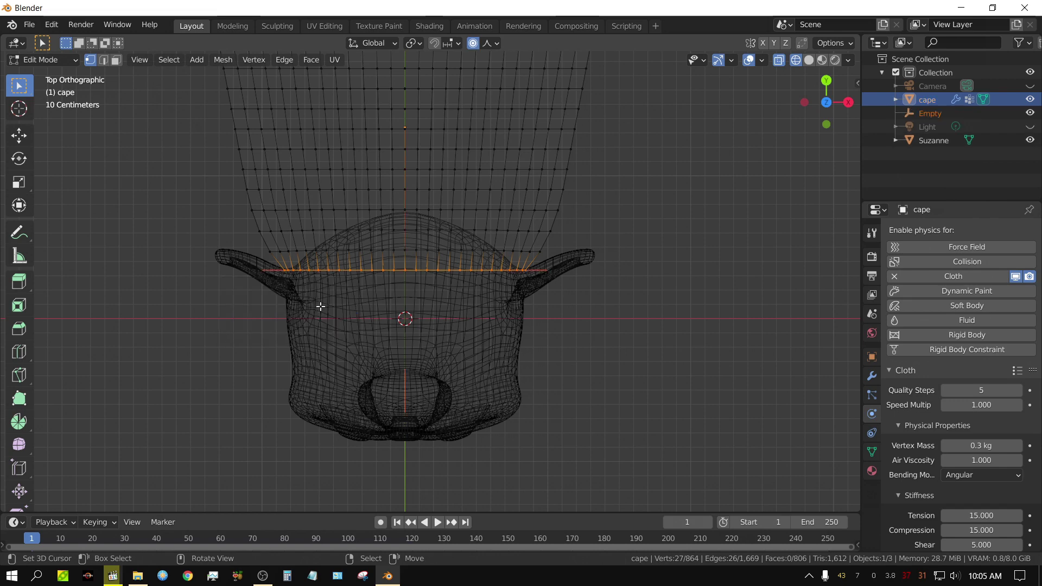
middle_click_drag(570, 427, 417, 141)
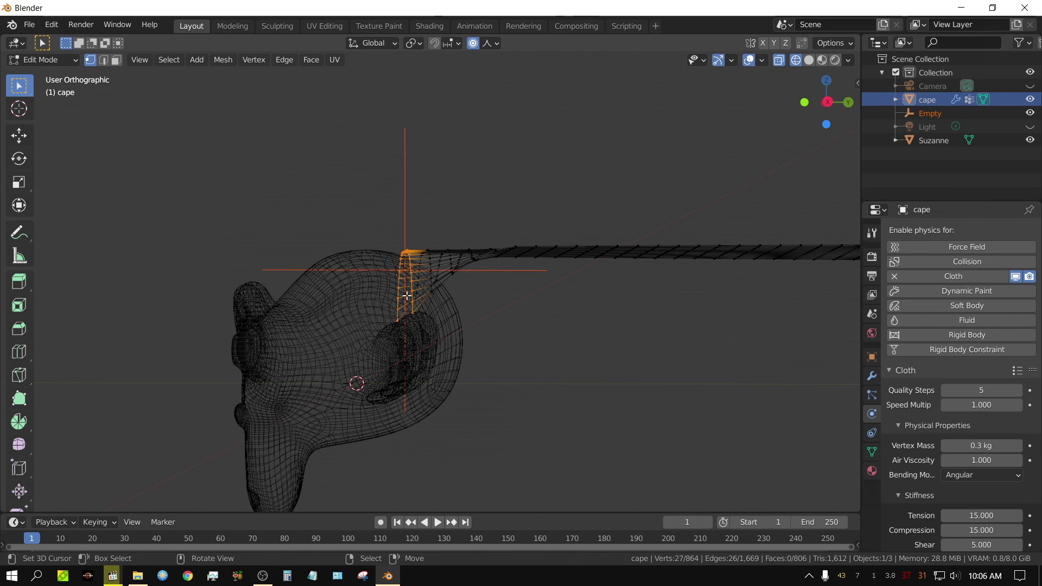
middle_click_drag(401, 310, 435, 258)
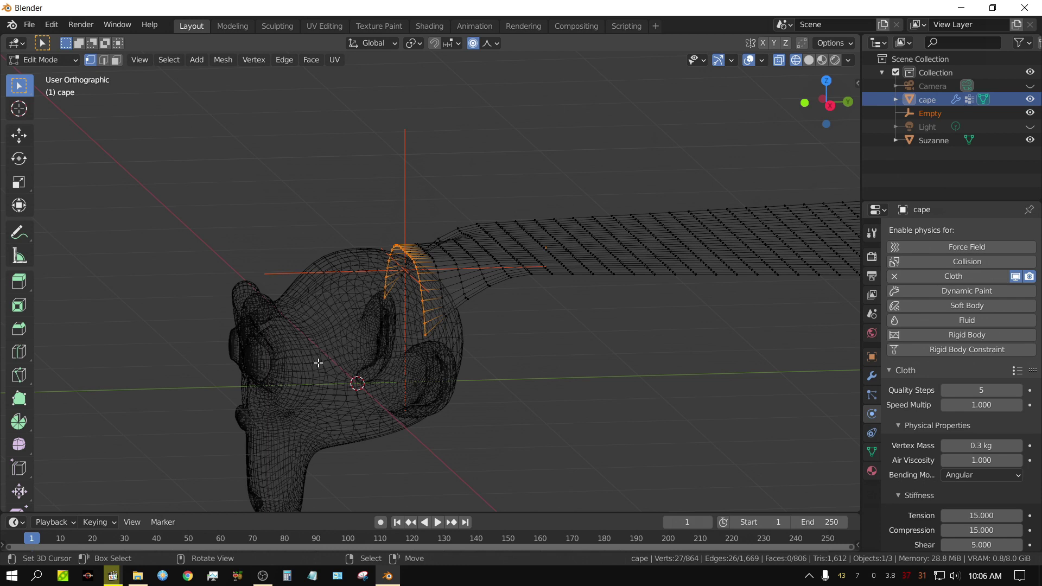
key("Tab")
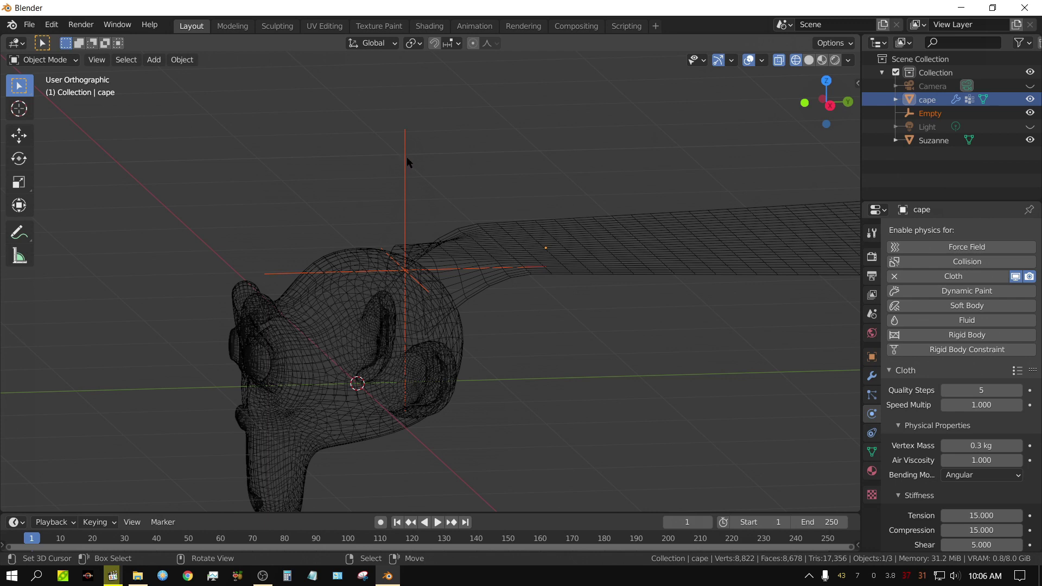
Step: Test the empty's hook by moving it during cloth playback in the right side view, cancel the move, stop and rewind to frame 1
left_click(406, 160)
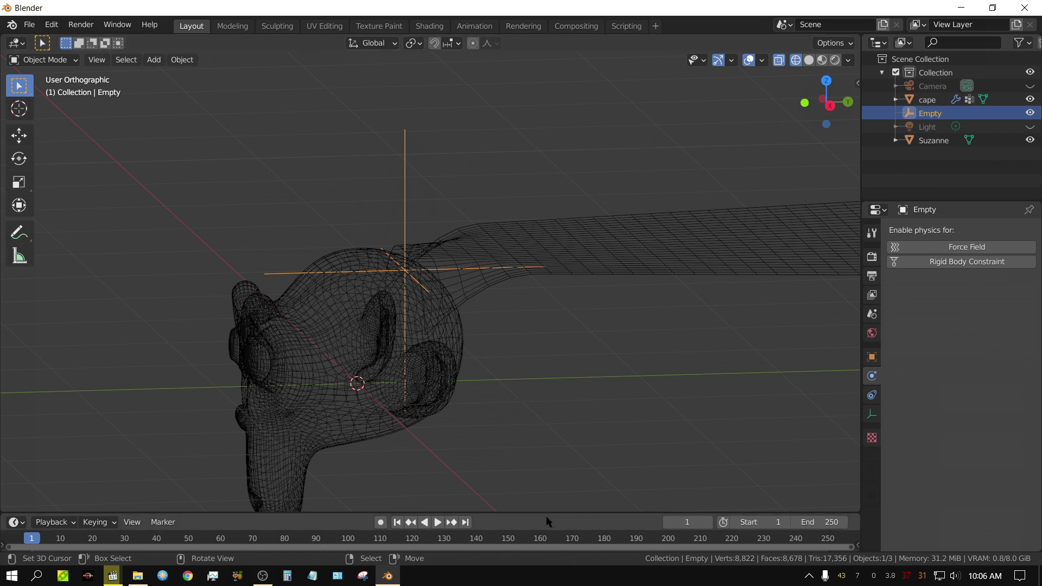
left_click_drag(539, 508, 540, 480)
scroll(473, 364, "down", 3)
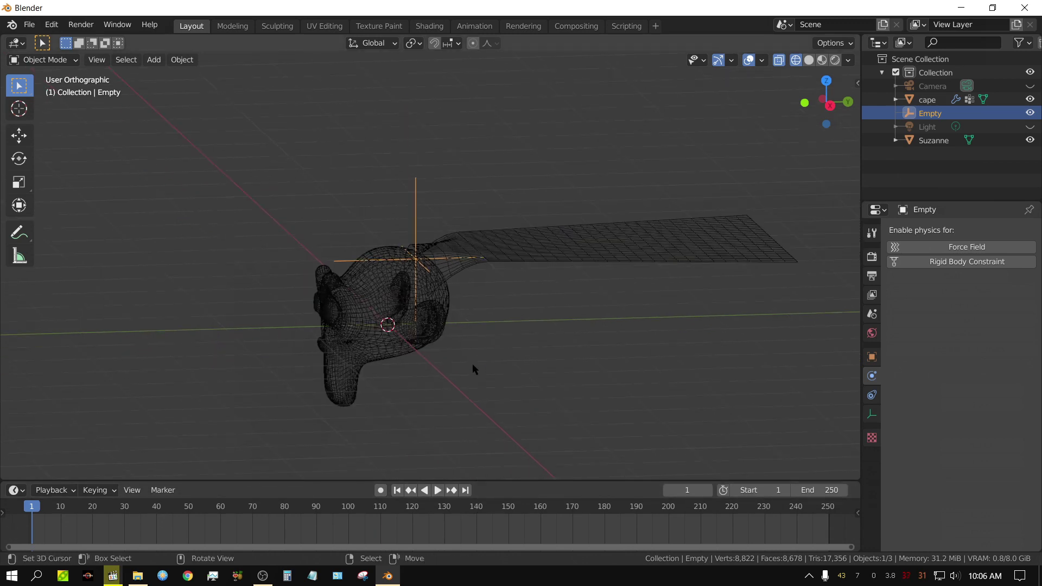
middle_click_drag(474, 418, 450, 399)
key("KP_3")
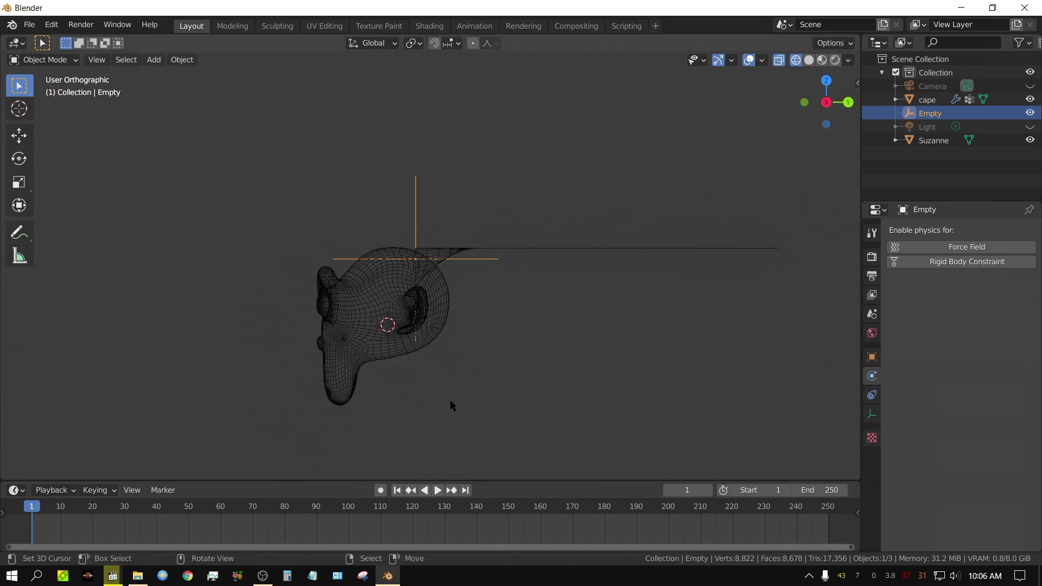
left_click(437, 491)
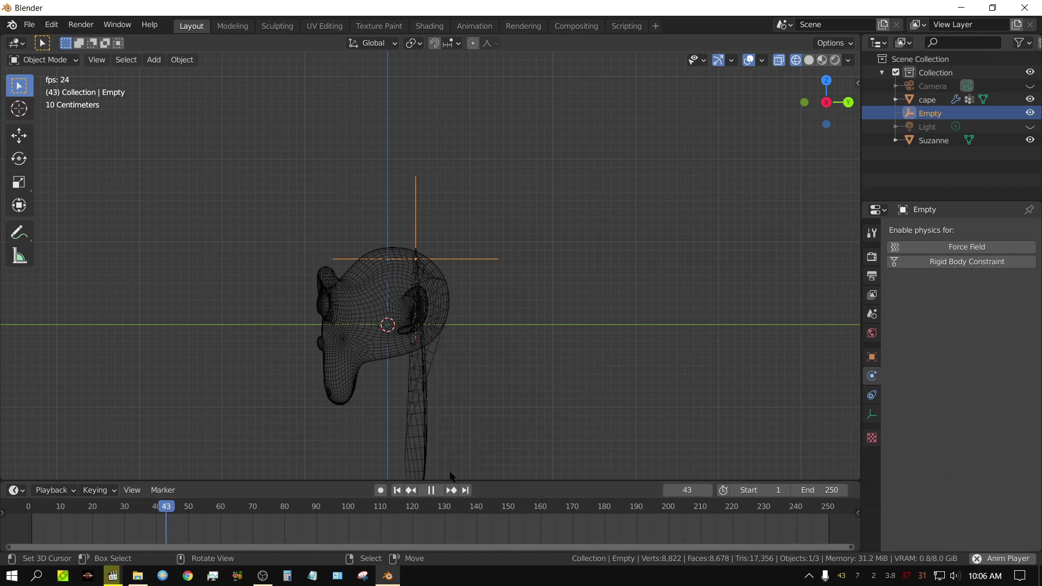
key("g")
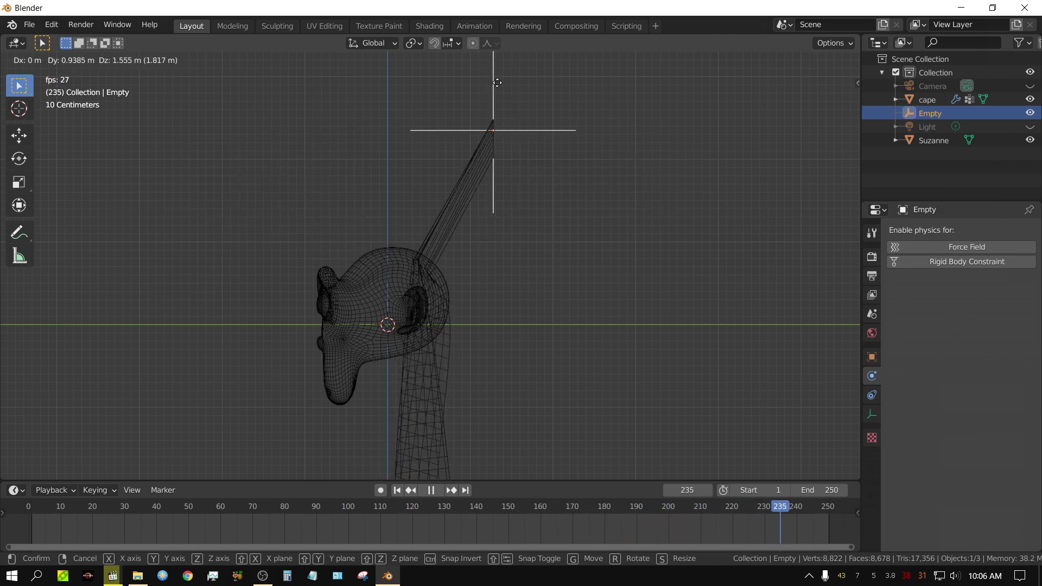
right_click(494, 84)
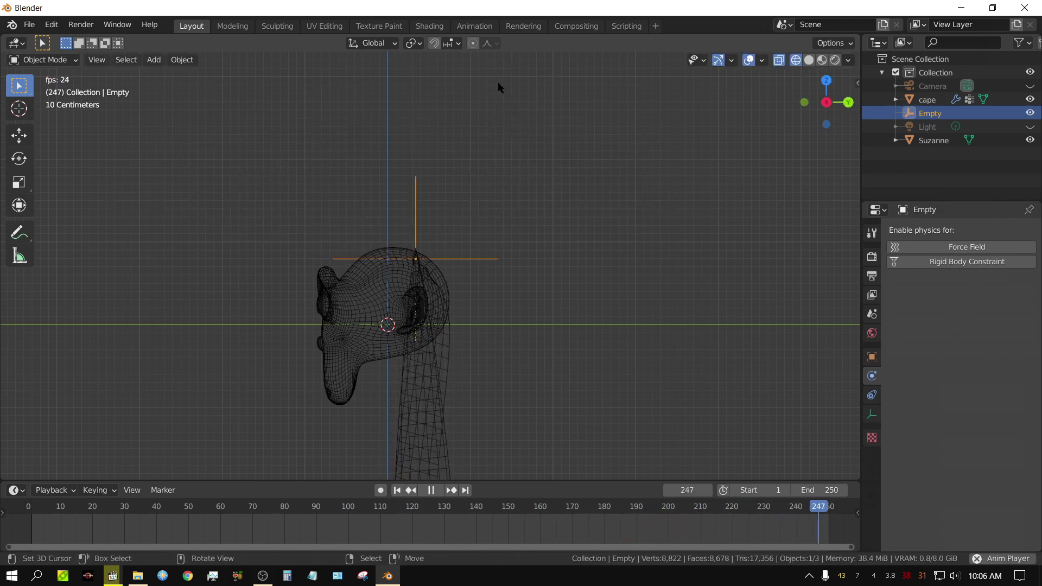
left_click(431, 491)
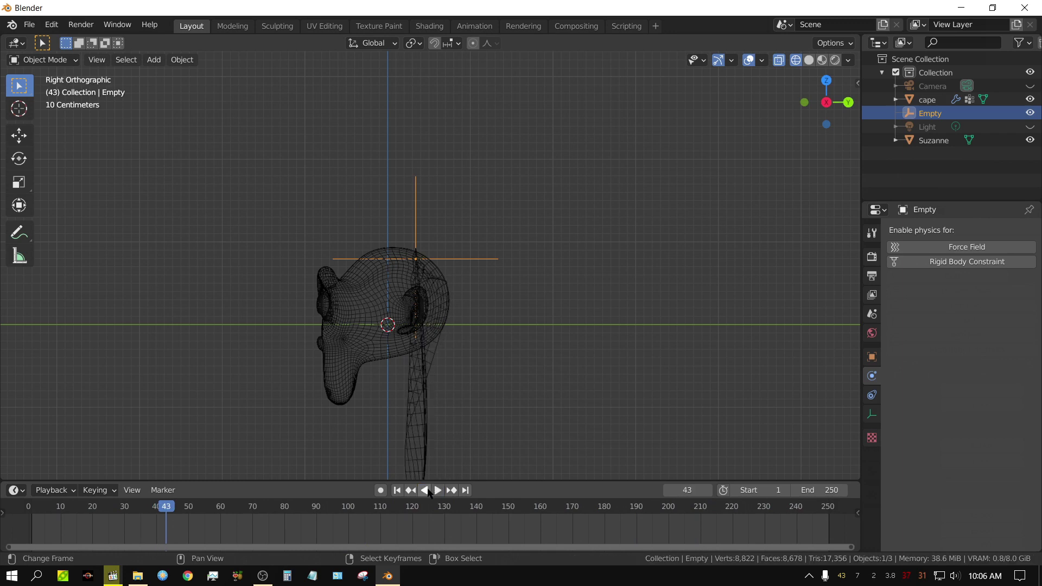
left_click(397, 490)
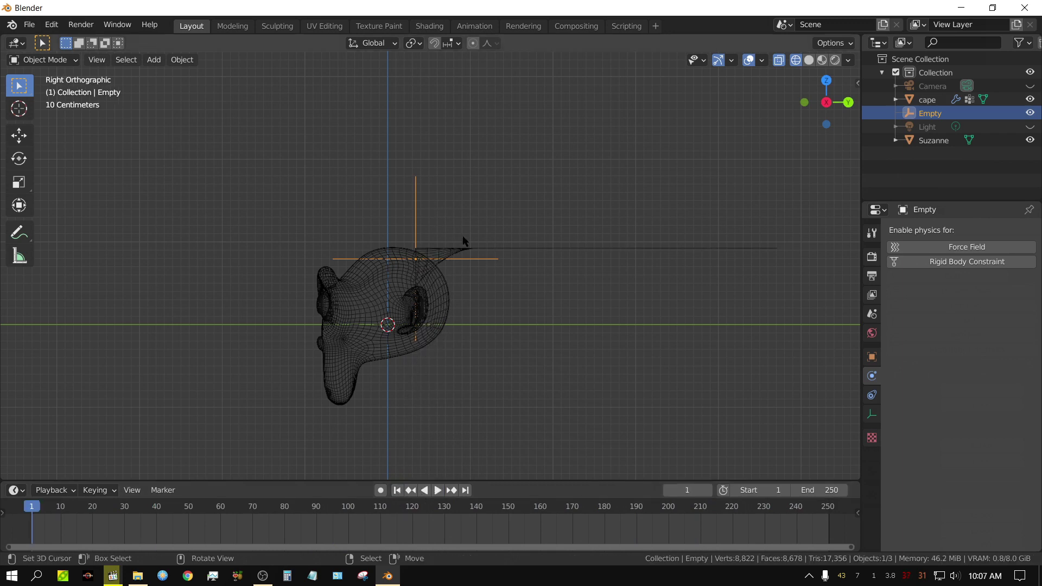
Step: Move the cape's Hook modifier above its Cloth modifier in the modifier stack
left_click(591, 249)
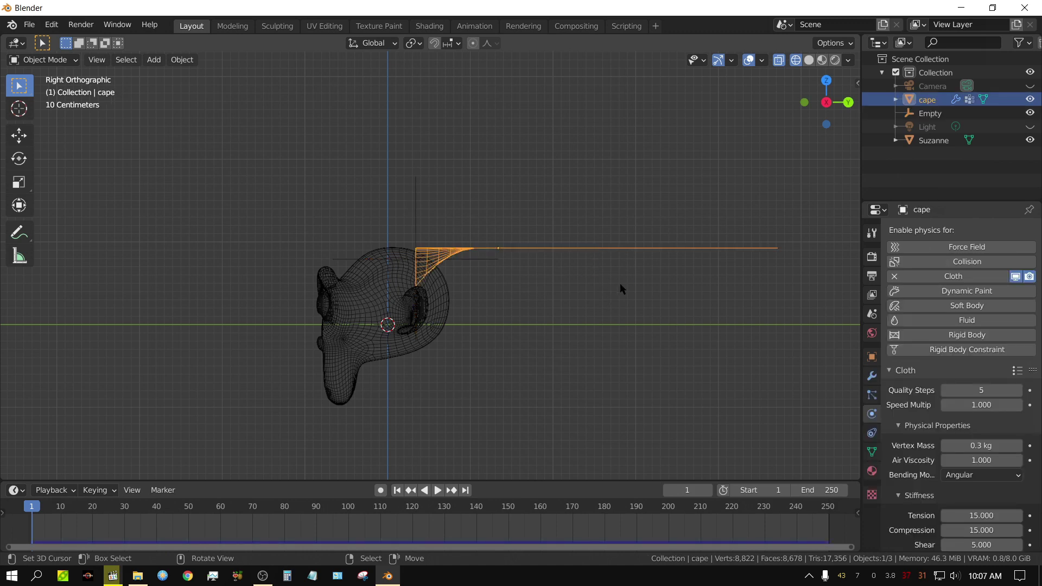
left_click(872, 376)
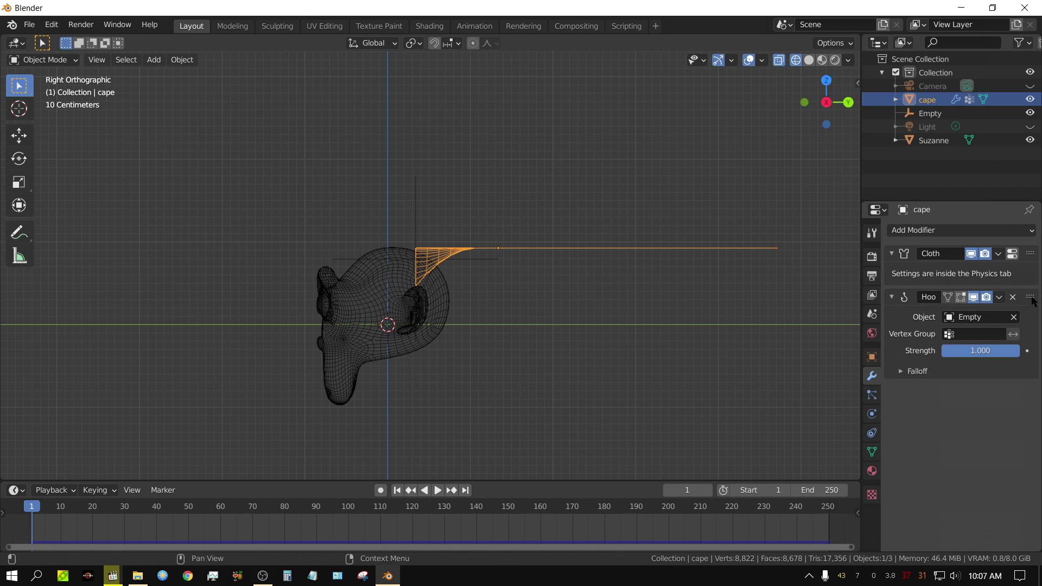
left_click_drag(1029, 297, 1030, 254)
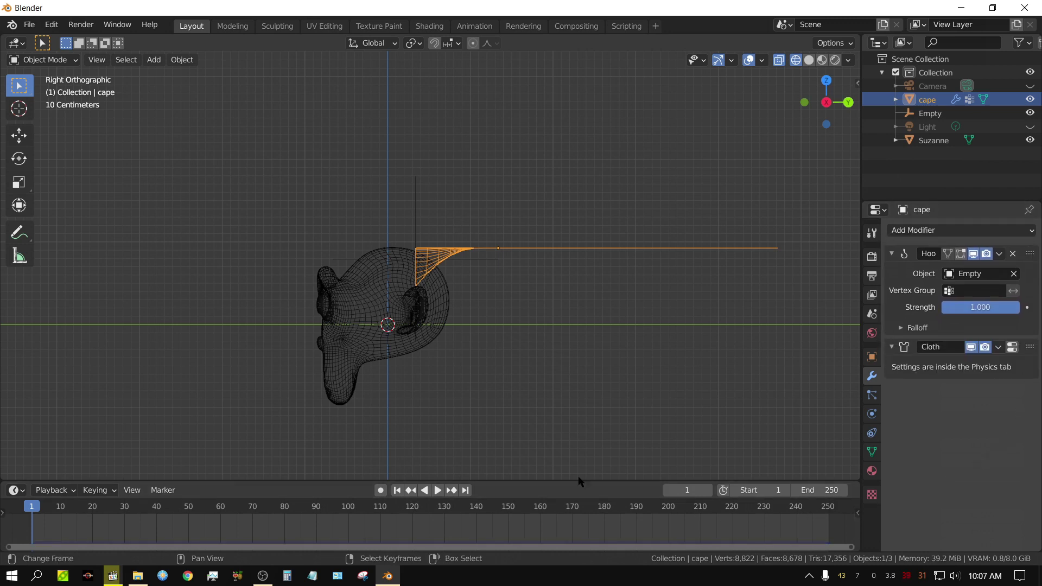
Step: Retest the reordered hook by moving the empty around during playback, cancel the move, stop and rewind to frame 1
left_click(415, 211)
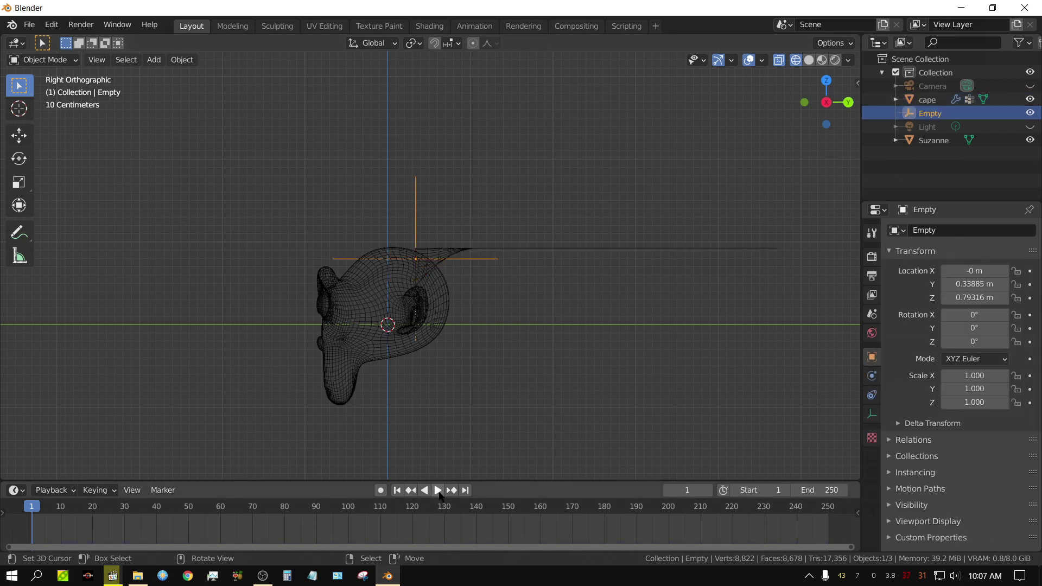
left_click(437, 491)
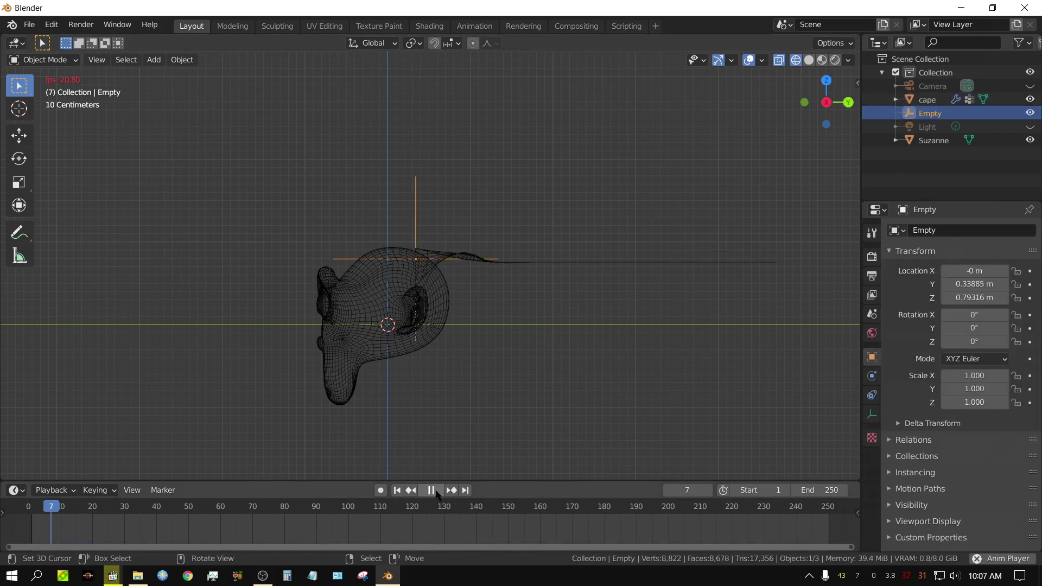
key("g")
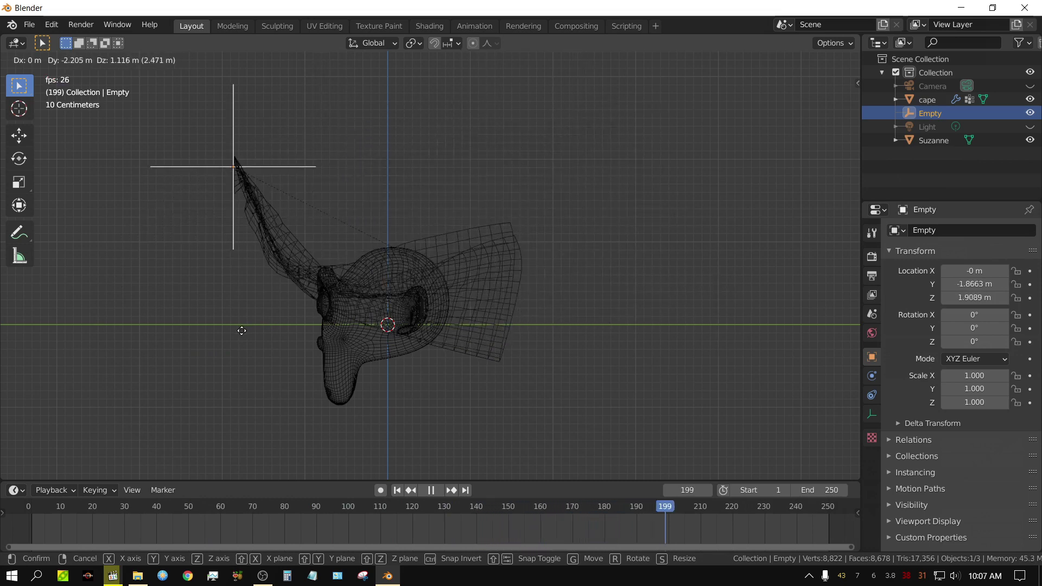
right_click(363, 288)
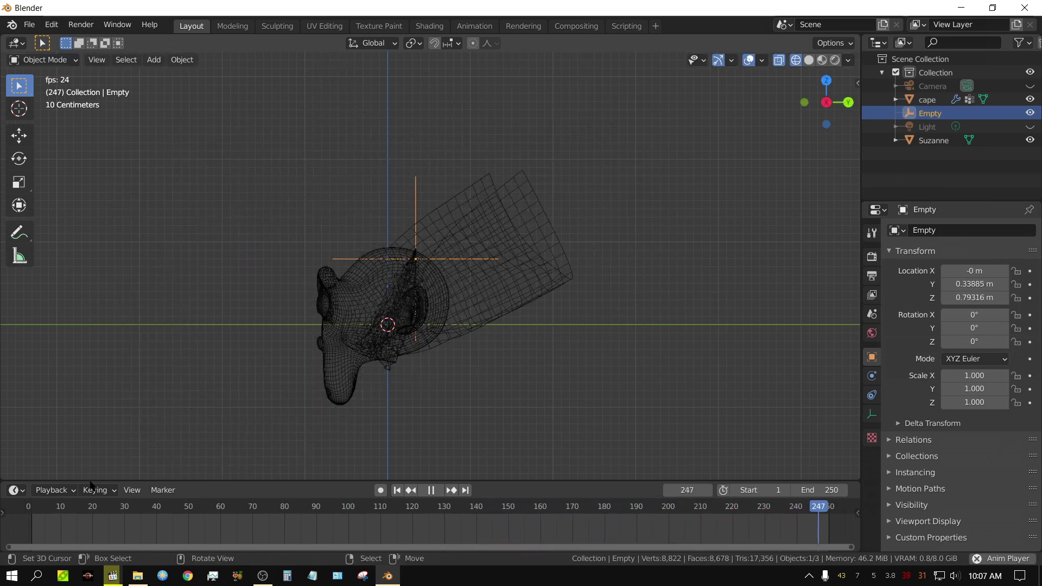
left_click(429, 490)
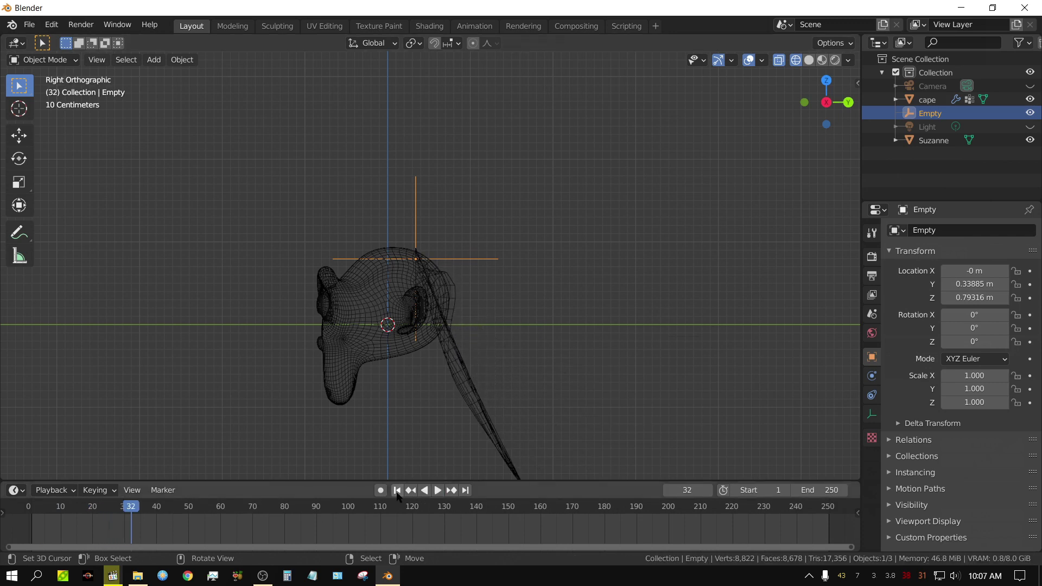
left_click(397, 490)
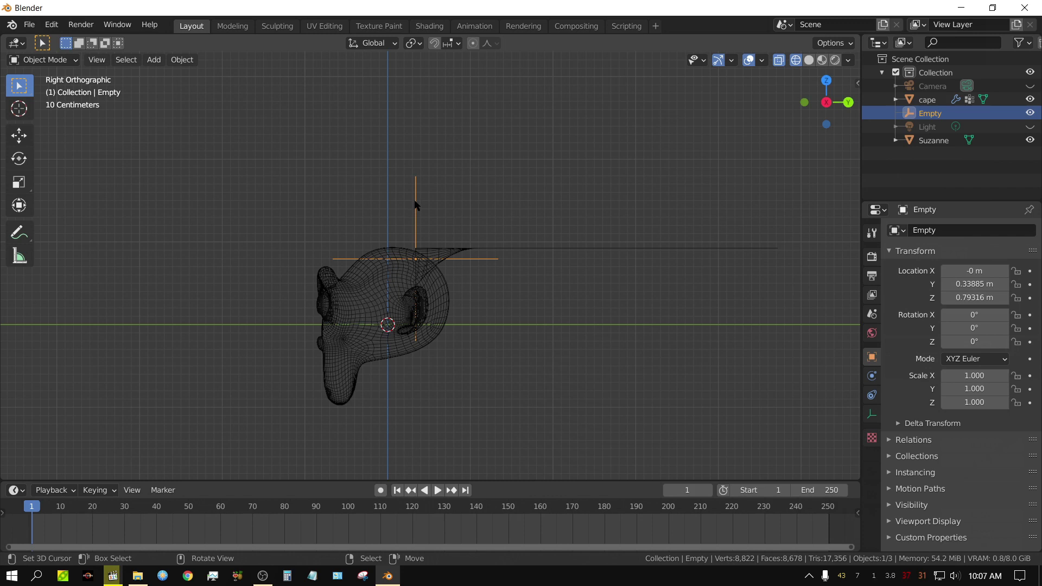
Step: Parent the empty to the Suzanne monkey head using the Object option
left_click(352, 286, "shift")
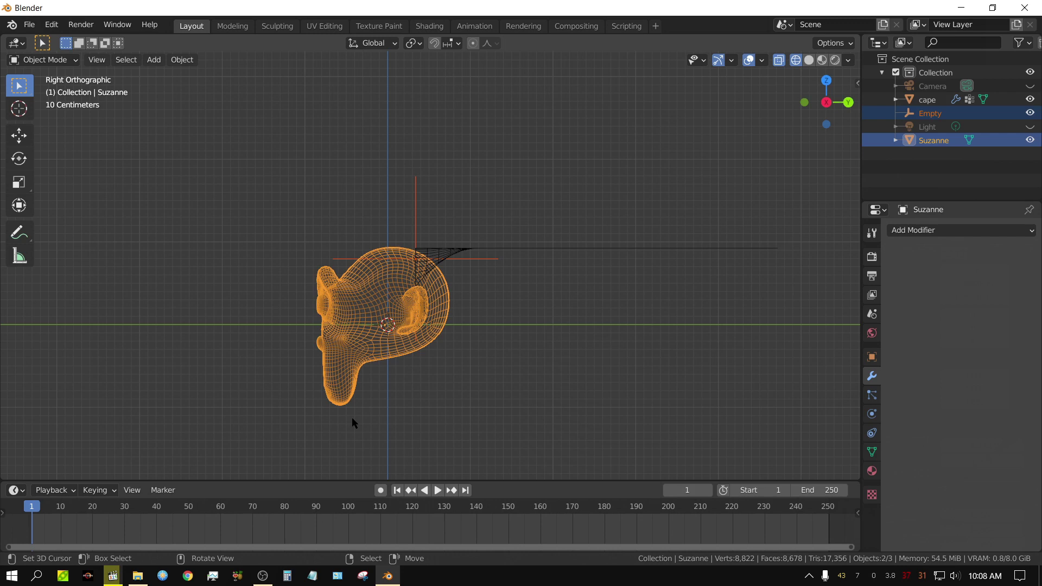
key("ctrl+p")
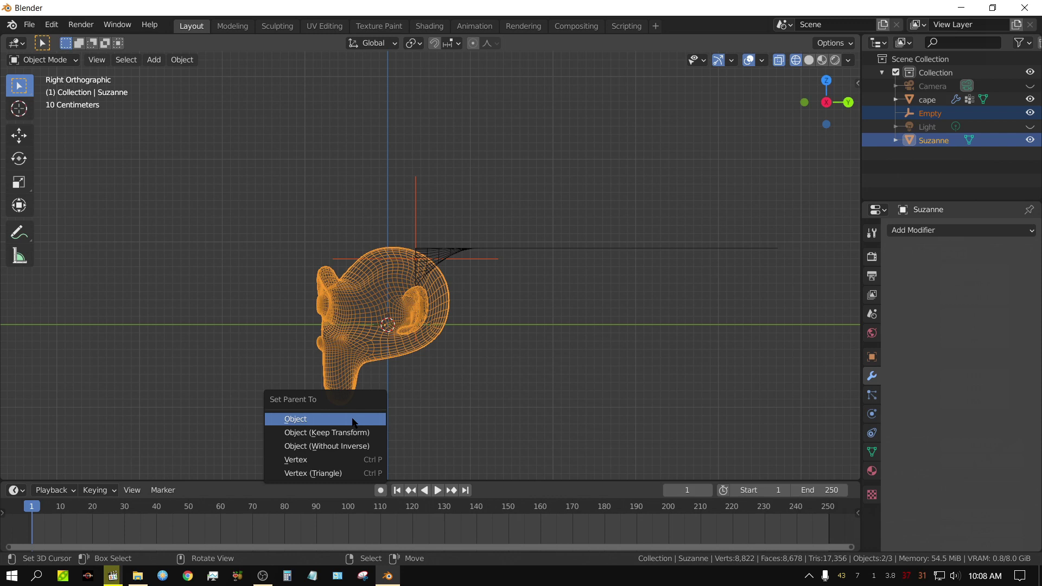
left_click(353, 420)
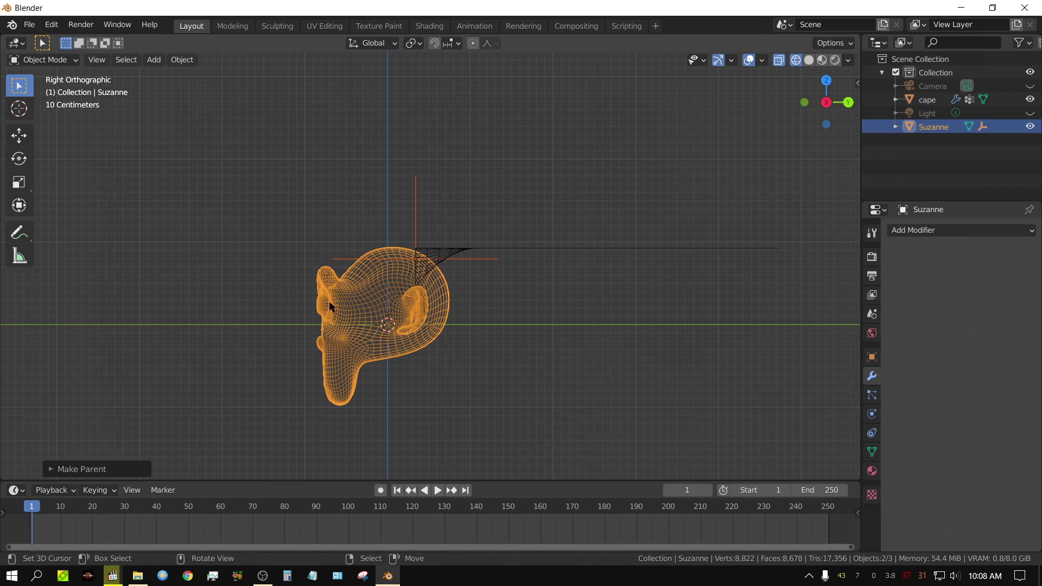
Step: Test the parenting by moving the Suzanne head around during playback, cancel the move, stop and rewind to frame 1
left_click(360, 303)
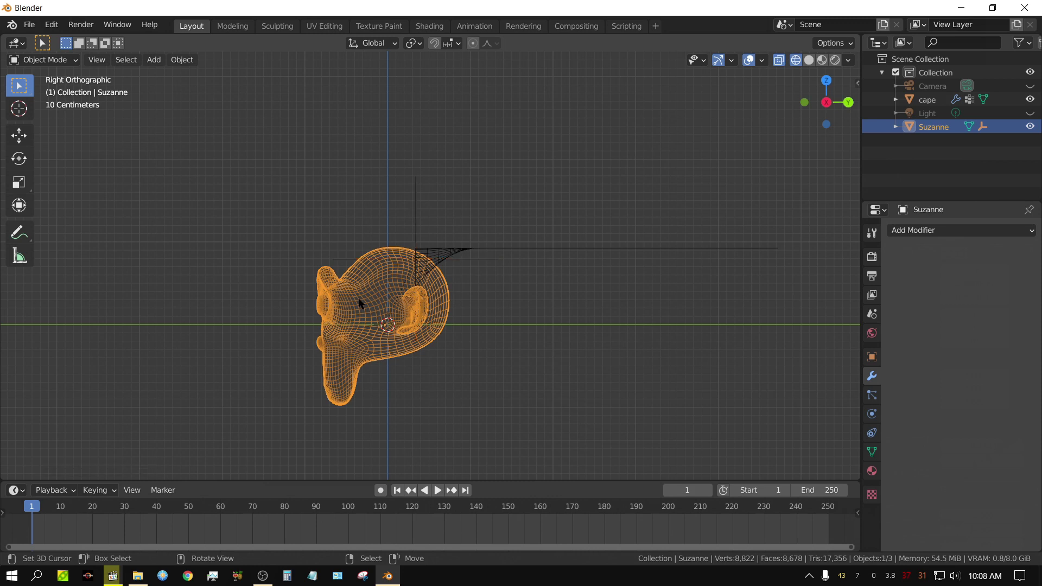
left_click(438, 490)
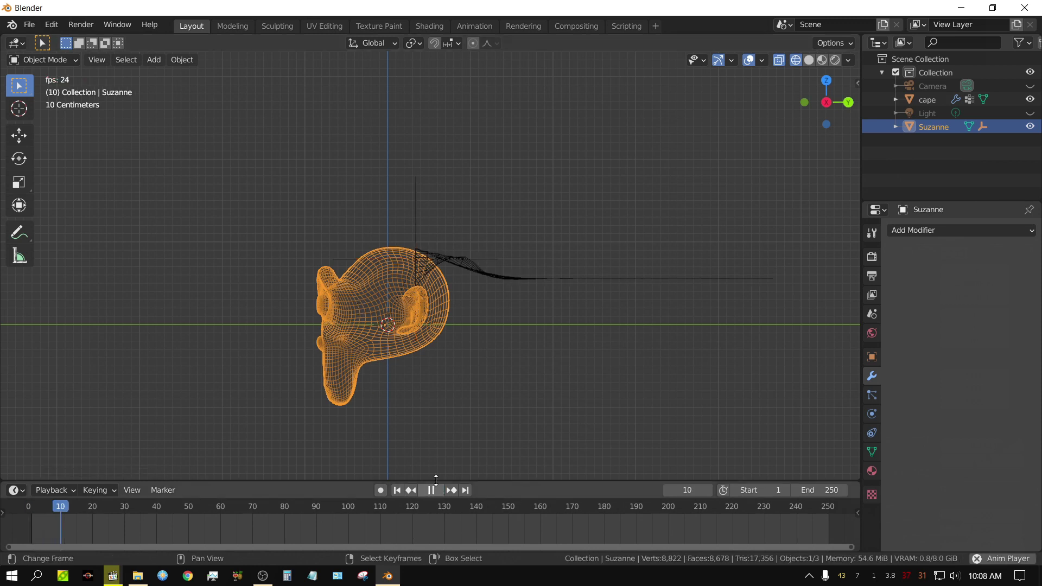
key("g")
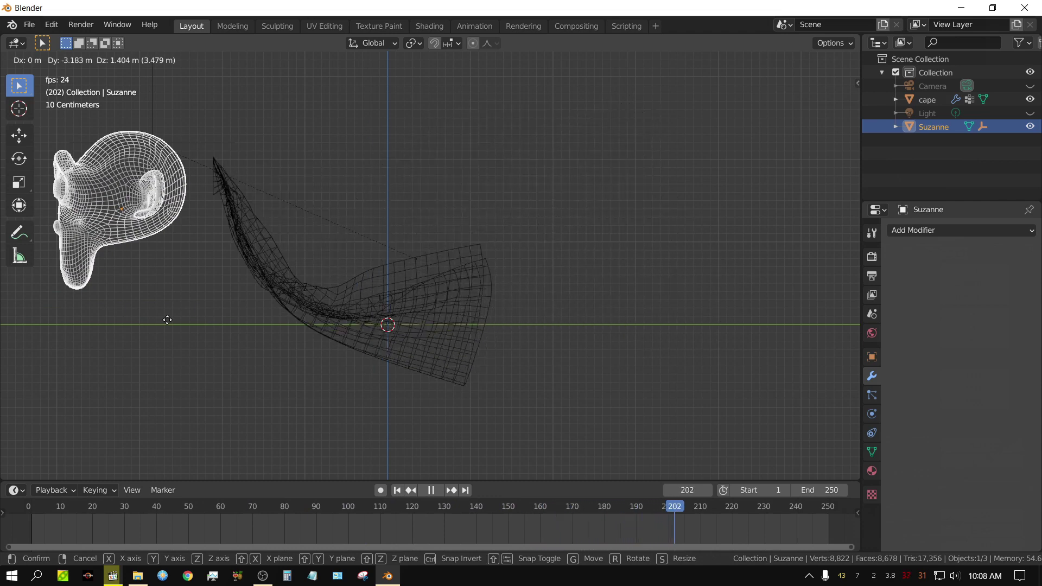
right_click(167, 321)
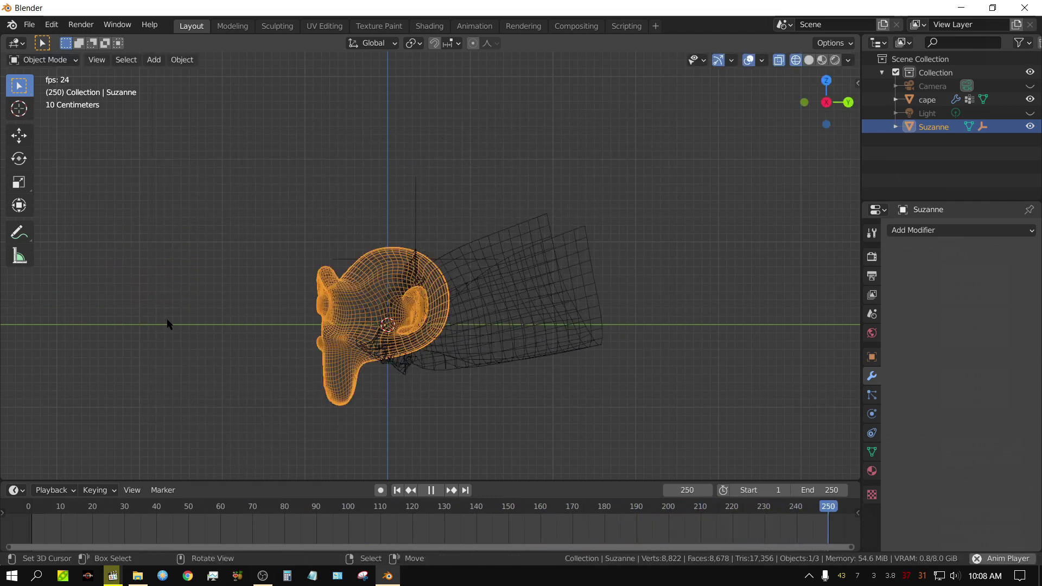
left_click(431, 490)
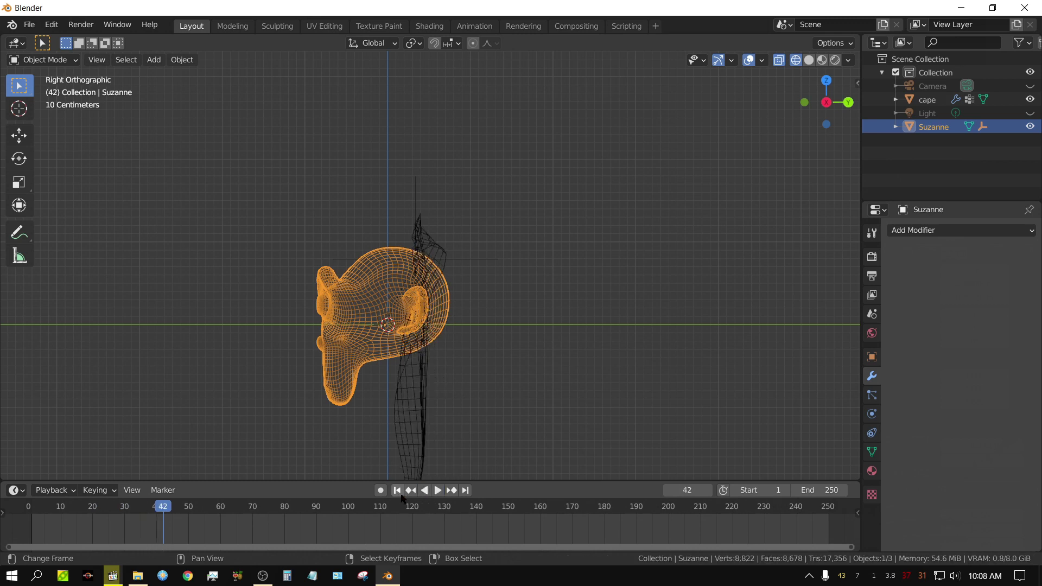
left_click(397, 490)
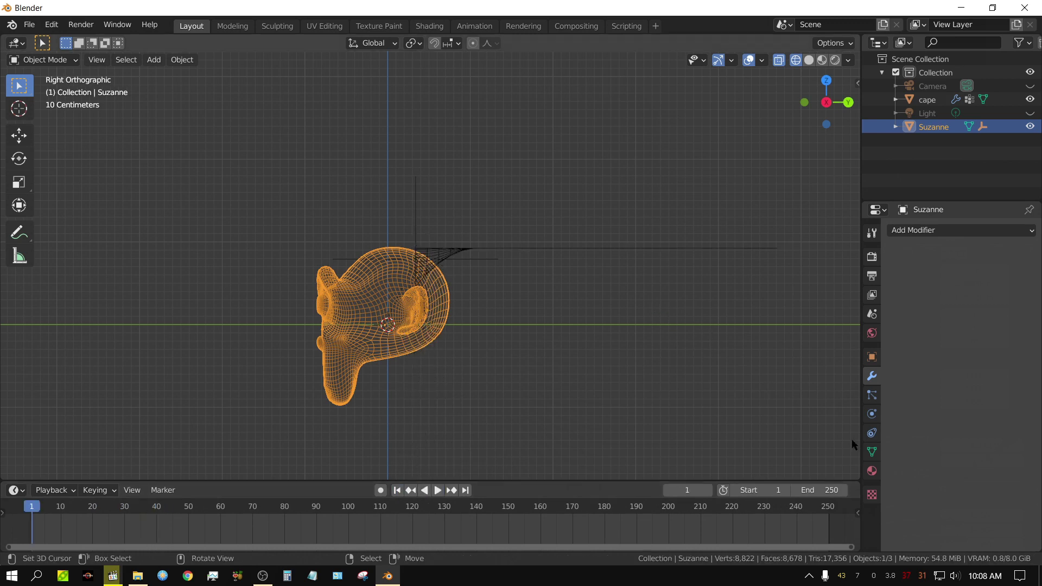
Step: Set the cape's cloth simulation Quality Steps to 6
left_click(559, 249)
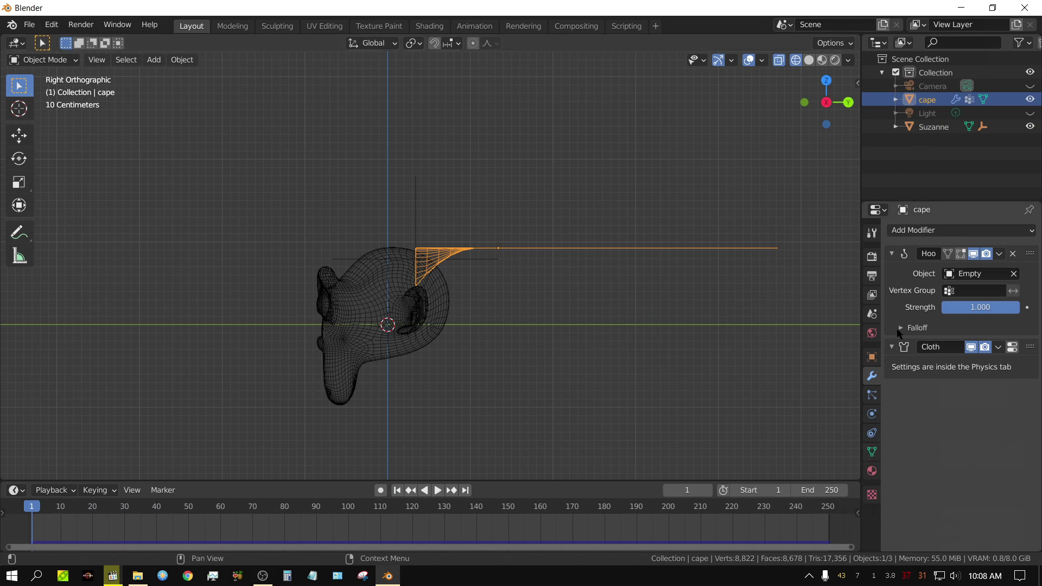
left_click(872, 414)
scroll(899, 479, "down", 20)
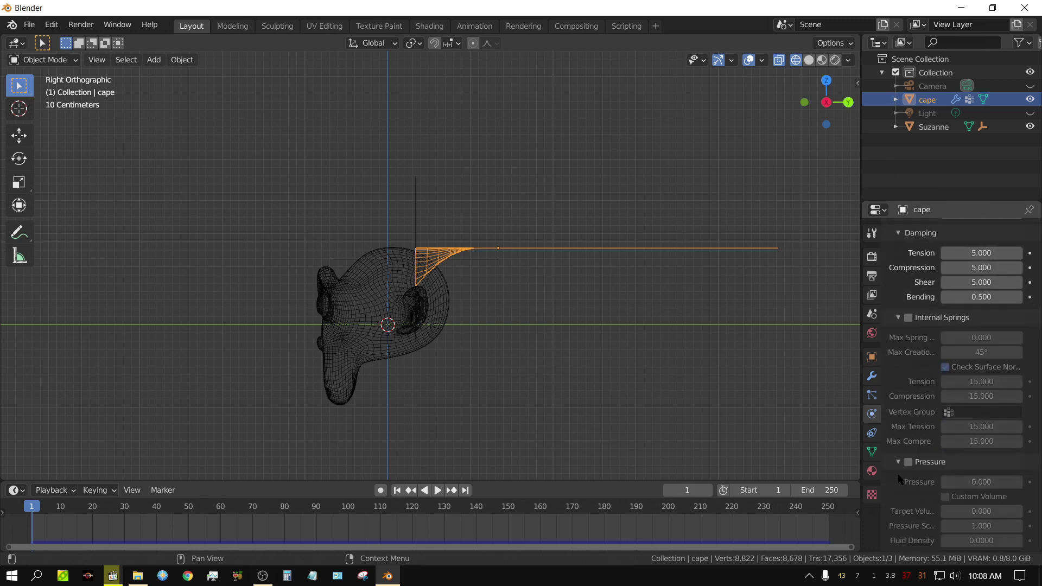
scroll(899, 478, "up", 18)
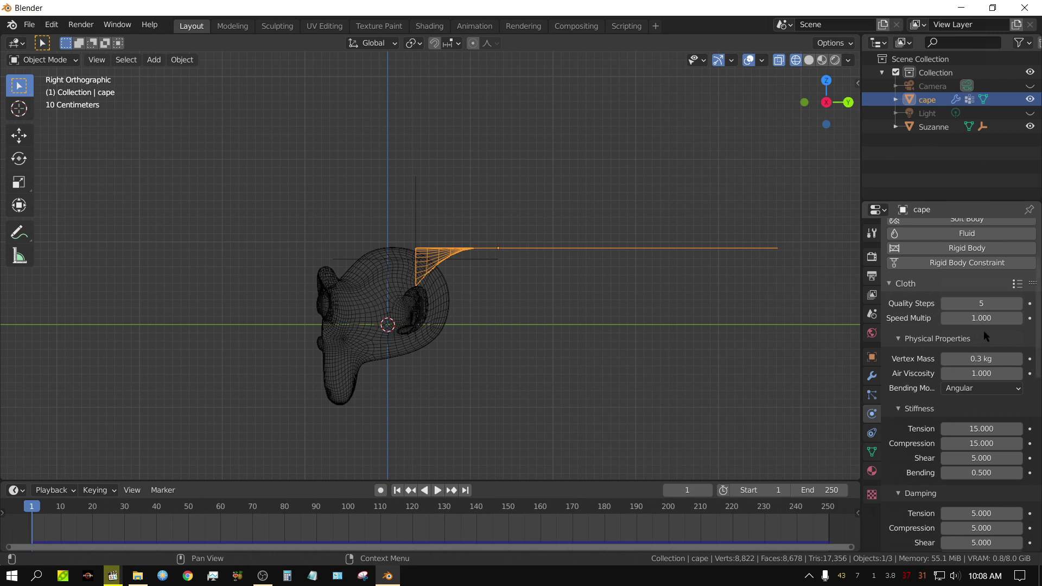
left_click(1018, 304)
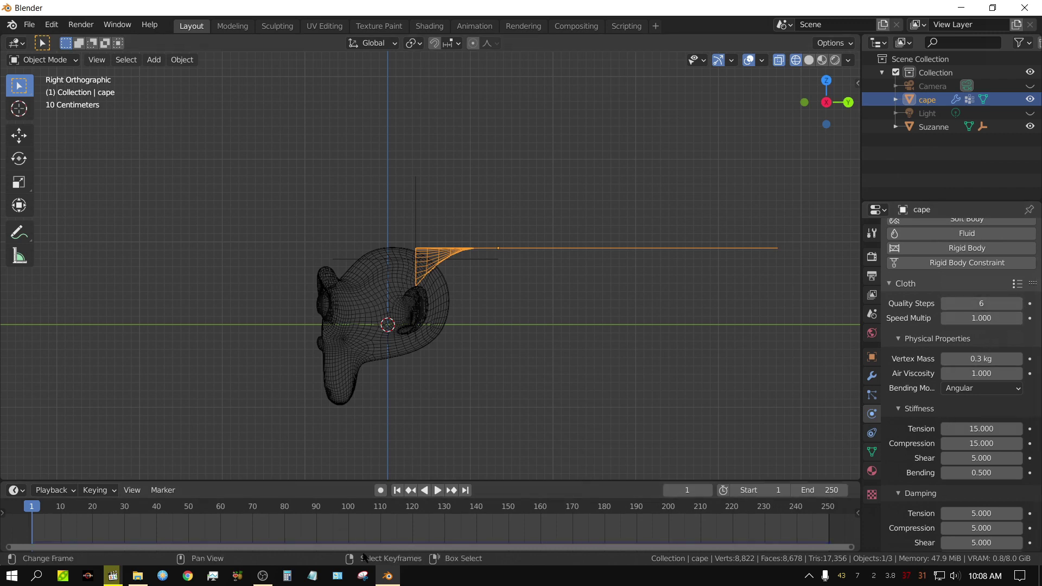
Step: Review the cape's cloth physics settings, including the Cache bake options and the Shape pin group settings
scroll(938, 476, "down", 7)
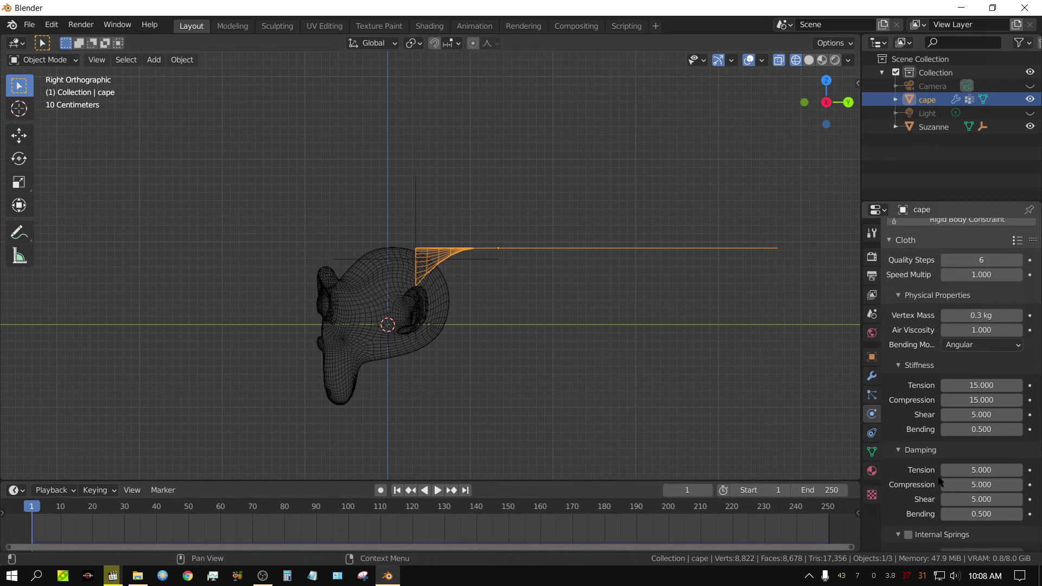
scroll(941, 482, "down", 12)
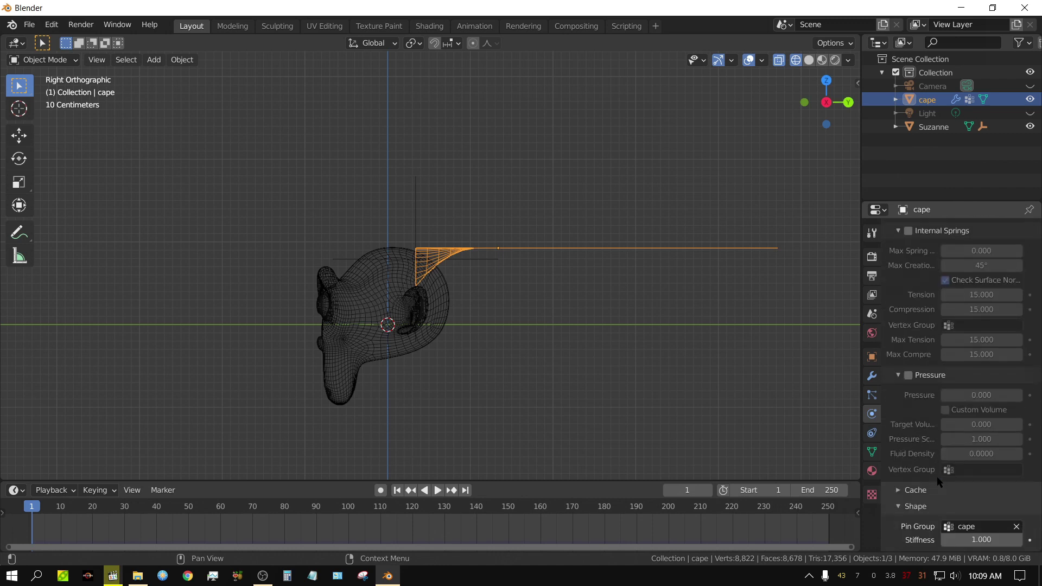
left_click(893, 428)
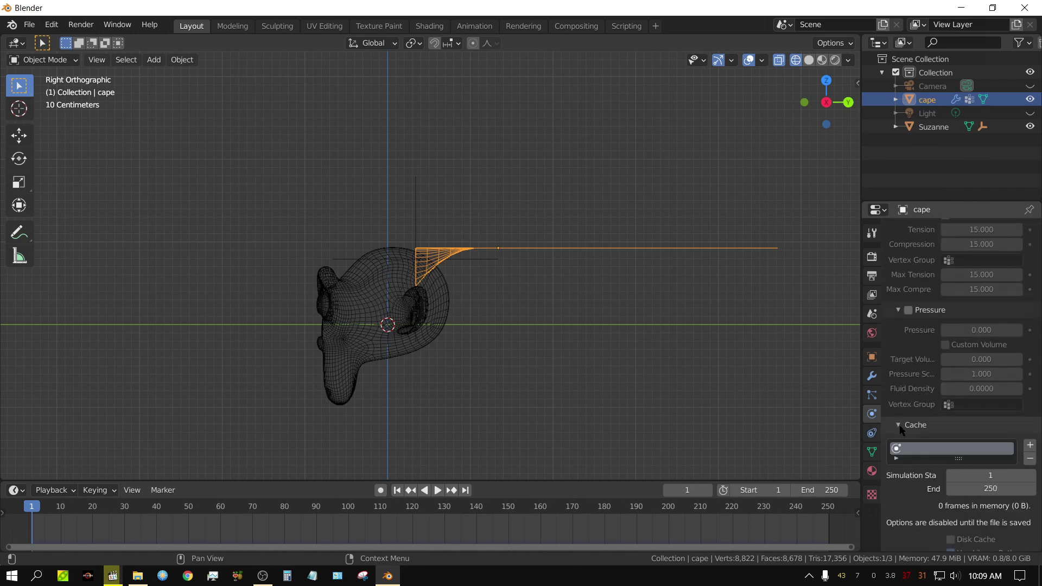
scroll(900, 497, "down", 3)
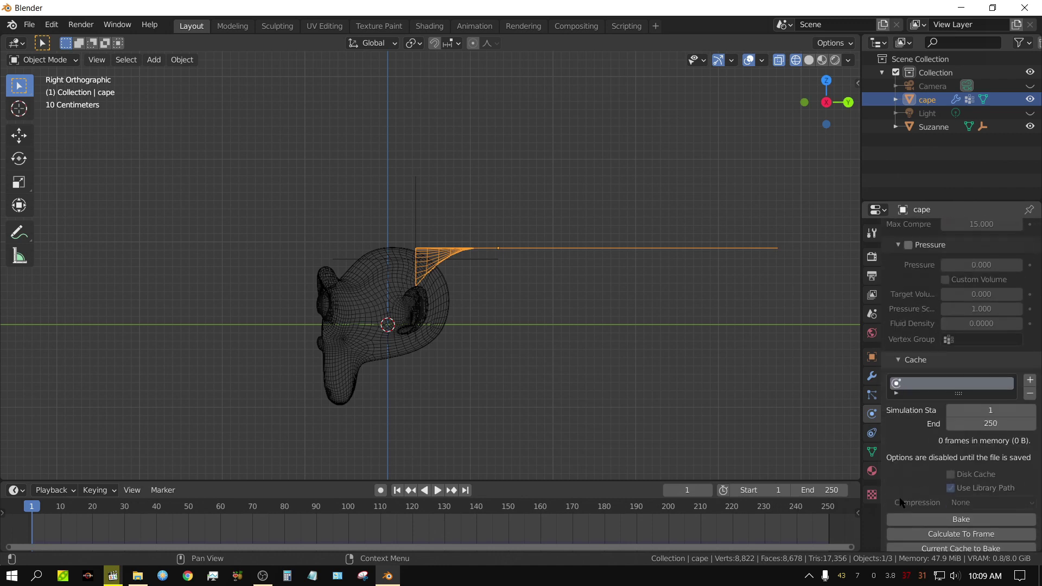
scroll(900, 502, "down", 3)
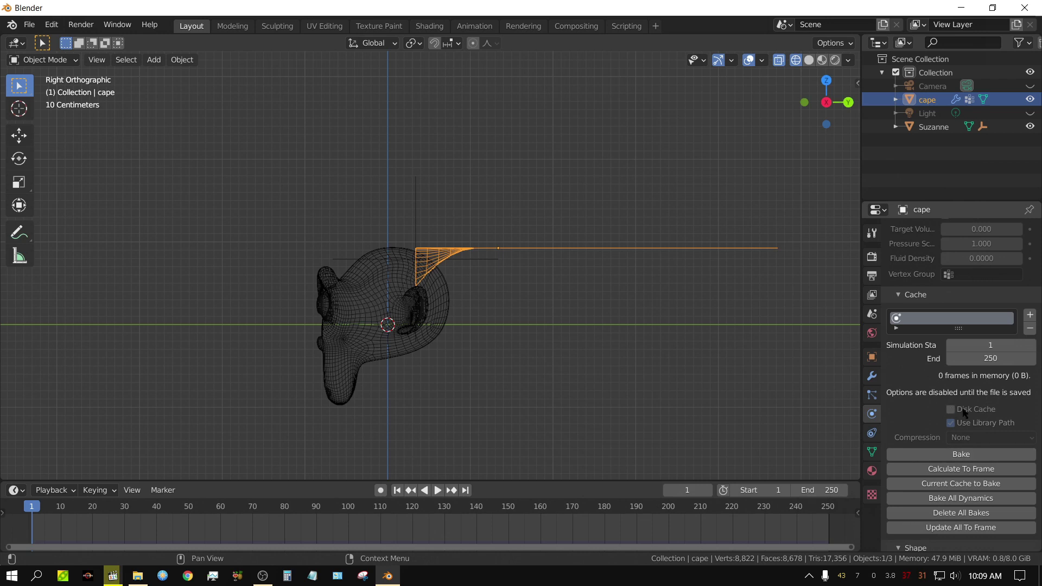
scroll(961, 521, "down", 4)
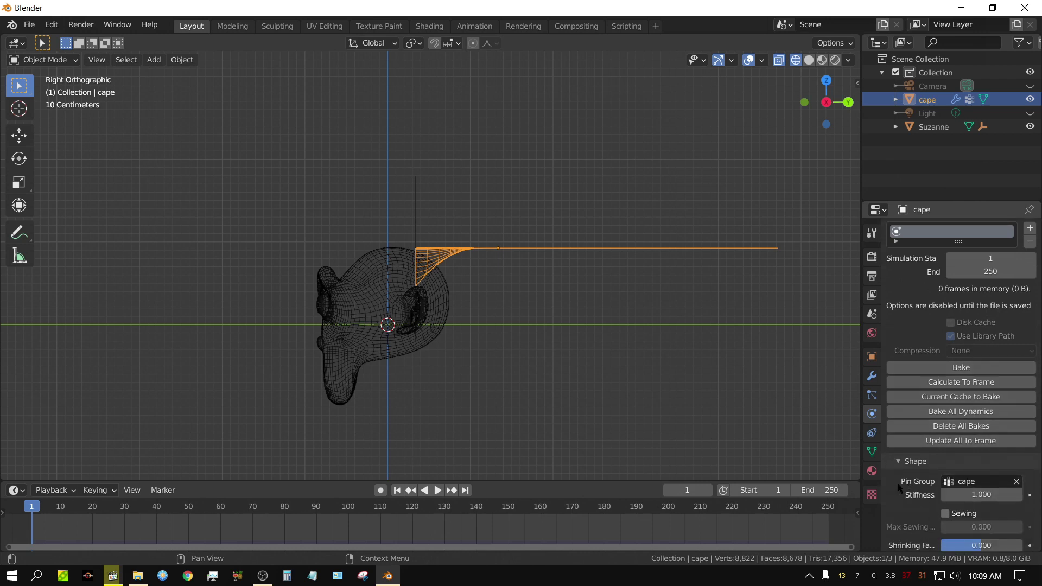
scroll(898, 490, "down", 3)
scroll(894, 490, "down", 1)
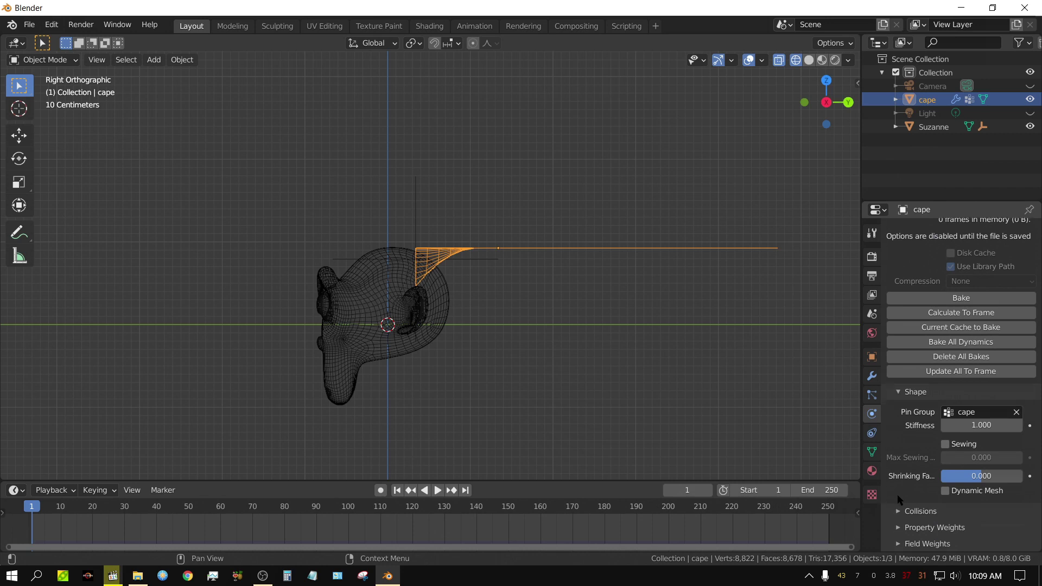
scroll(921, 431, "up", 1)
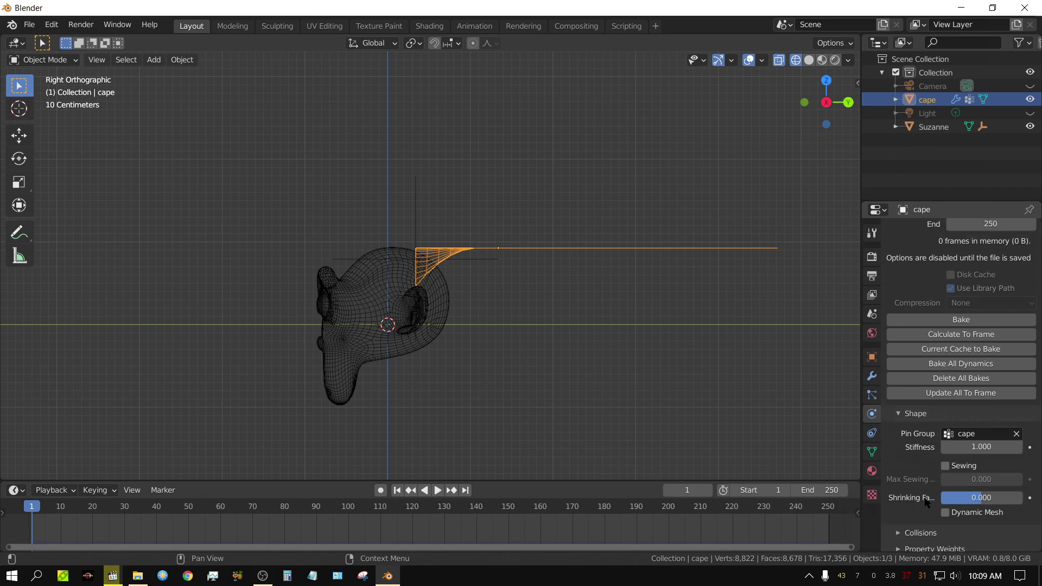
Step: Set the cape's cloth collision Quality to 3 and enable Self Collisions
scroll(900, 517, "down", 1)
left_click(904, 511)
scroll(903, 510, "down", 4)
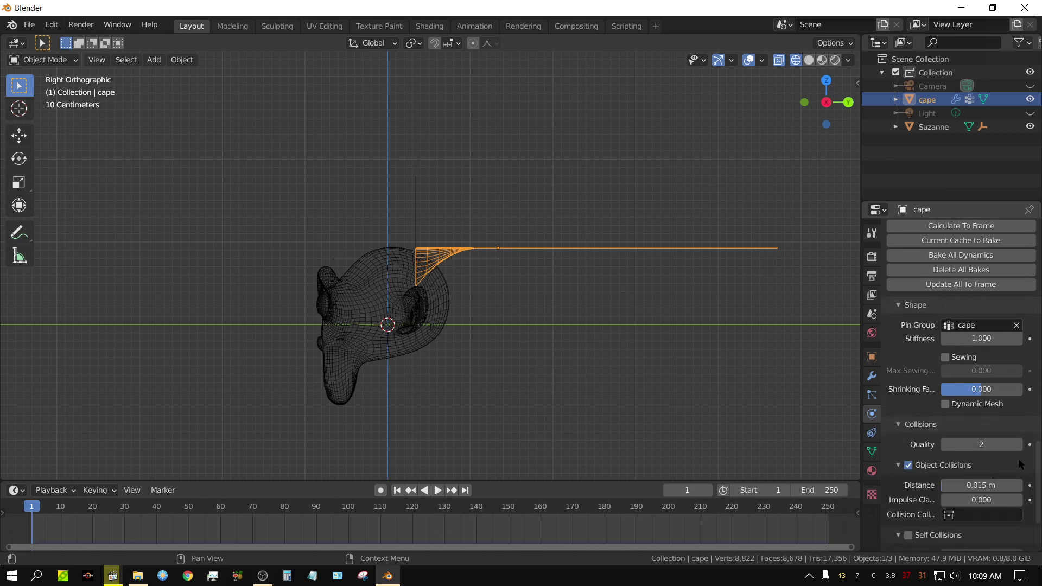
left_click(907, 536)
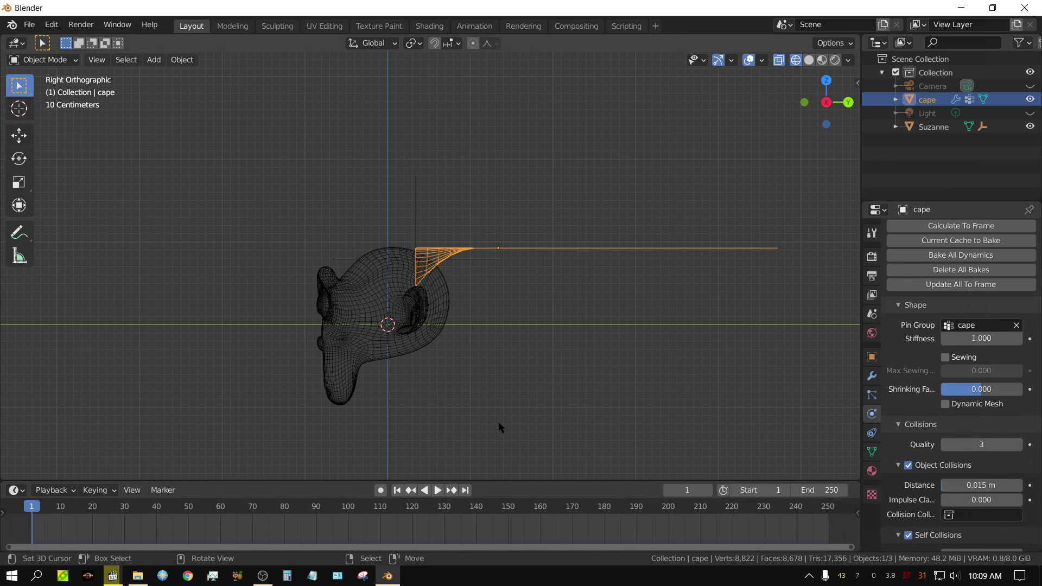
Step: Test the cape's new collision settings by moving the Suzanne head during playback, cancel the move, stop and rewind to frame 1
left_click(360, 304)
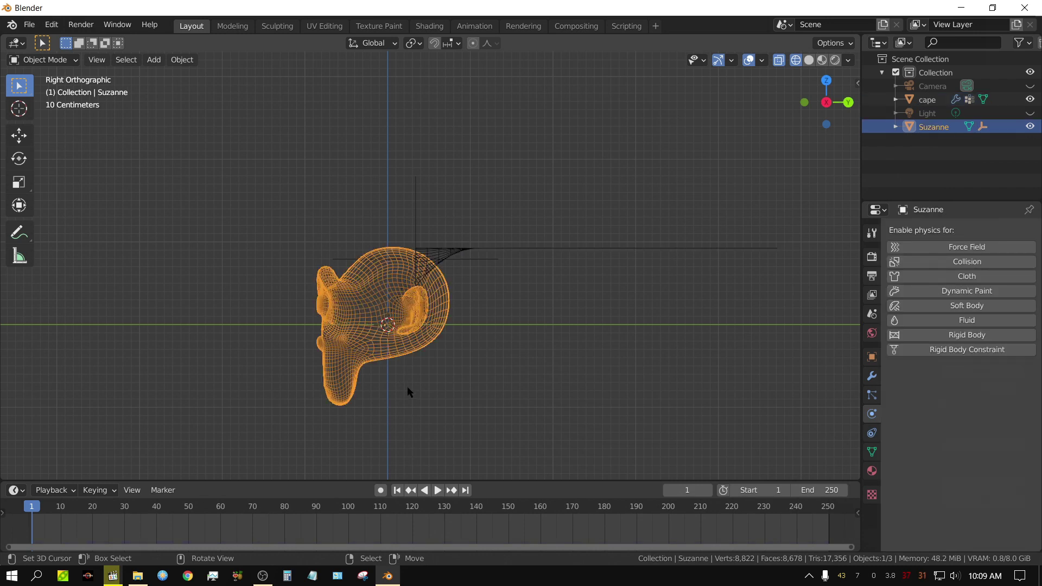
key("space")
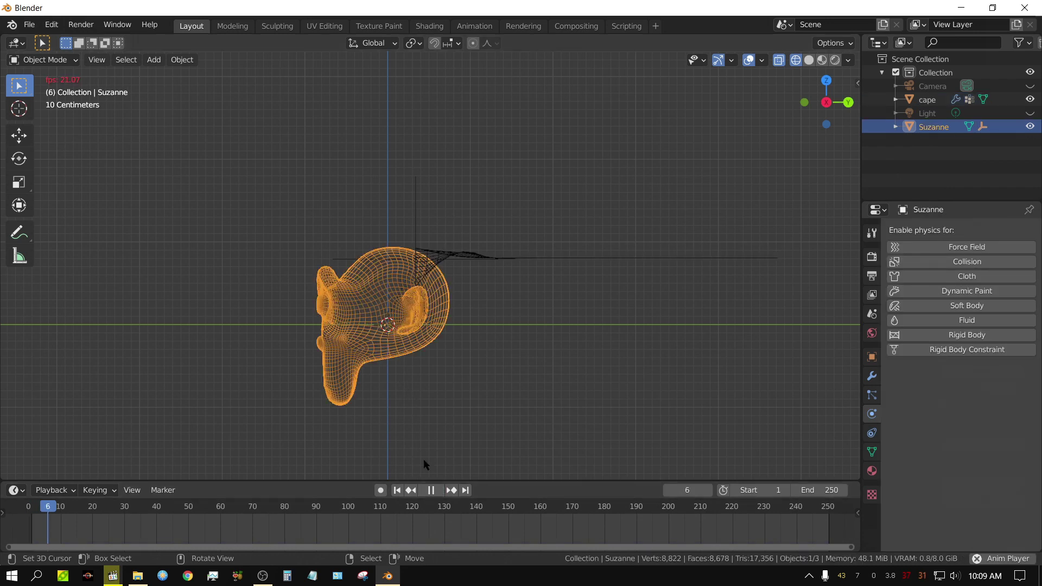
key("g")
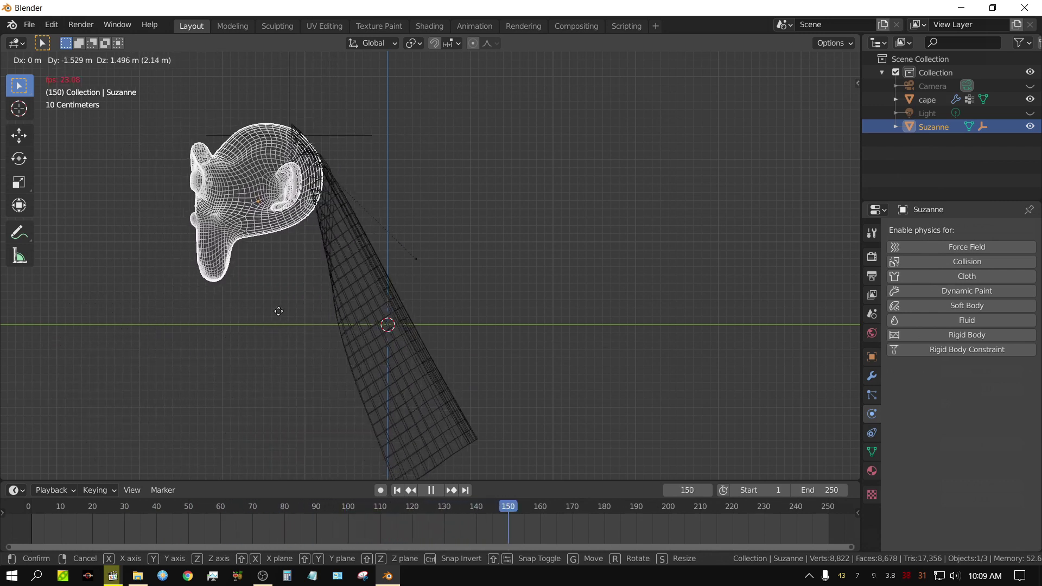
right_click(262, 314)
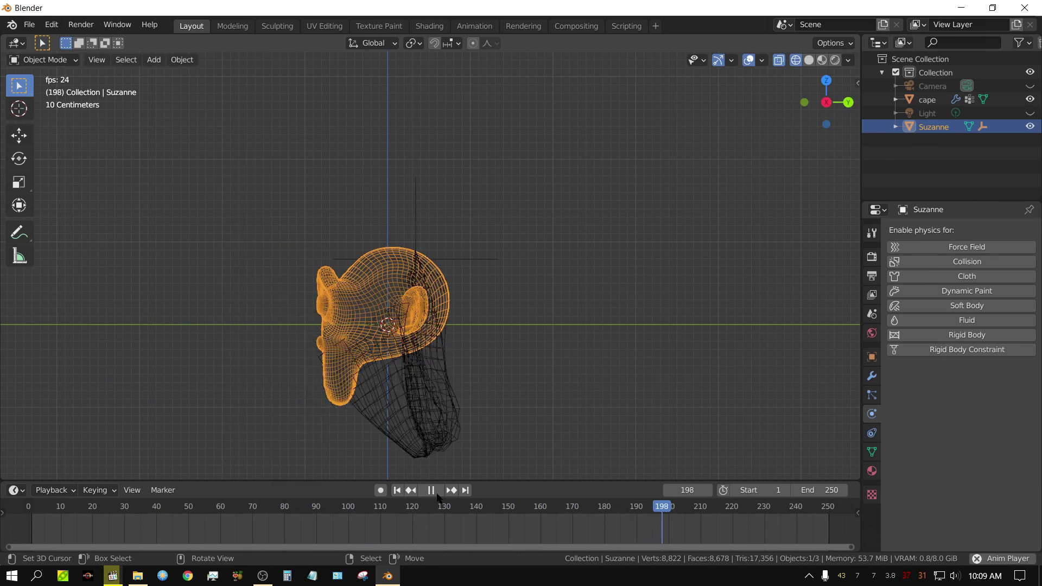
key("space")
left_click(397, 490)
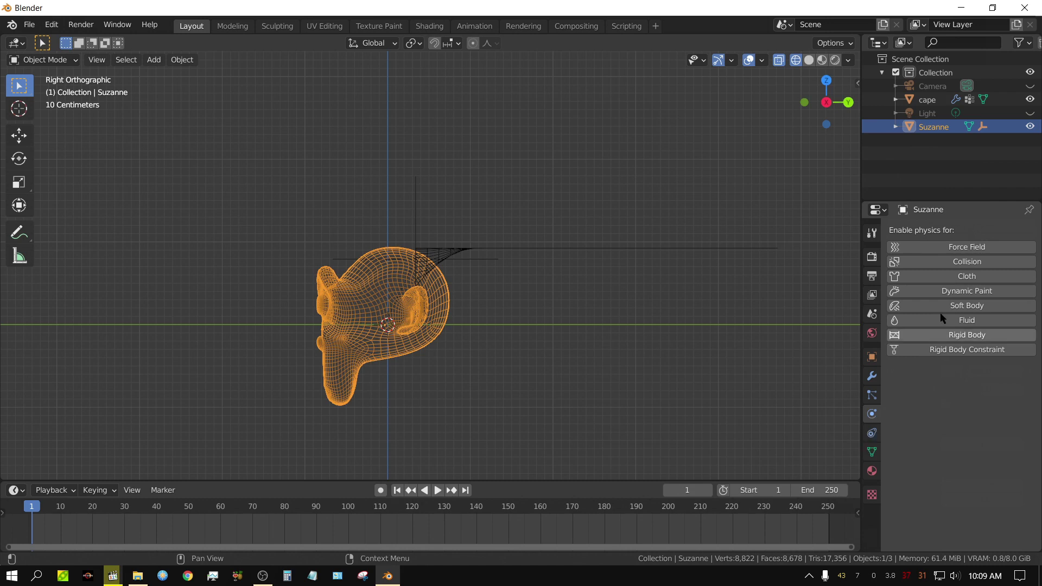
Step: Enable Collision physics on the Suzanne head and set its Softbody And Cloth Damping to 0.5
left_click(968, 262)
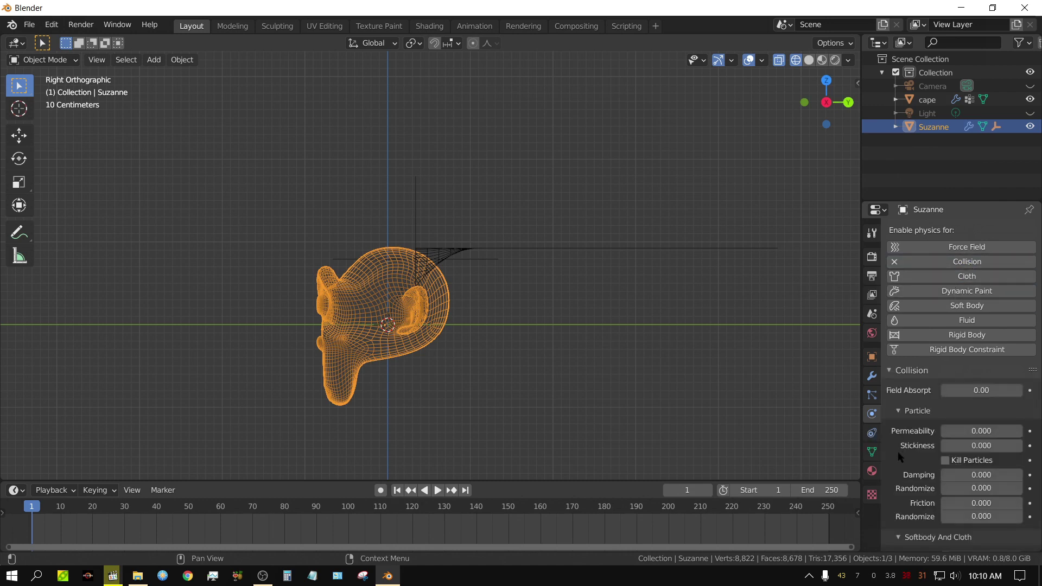
scroll(896, 496, "down", 1)
scroll(900, 499, "down", 3)
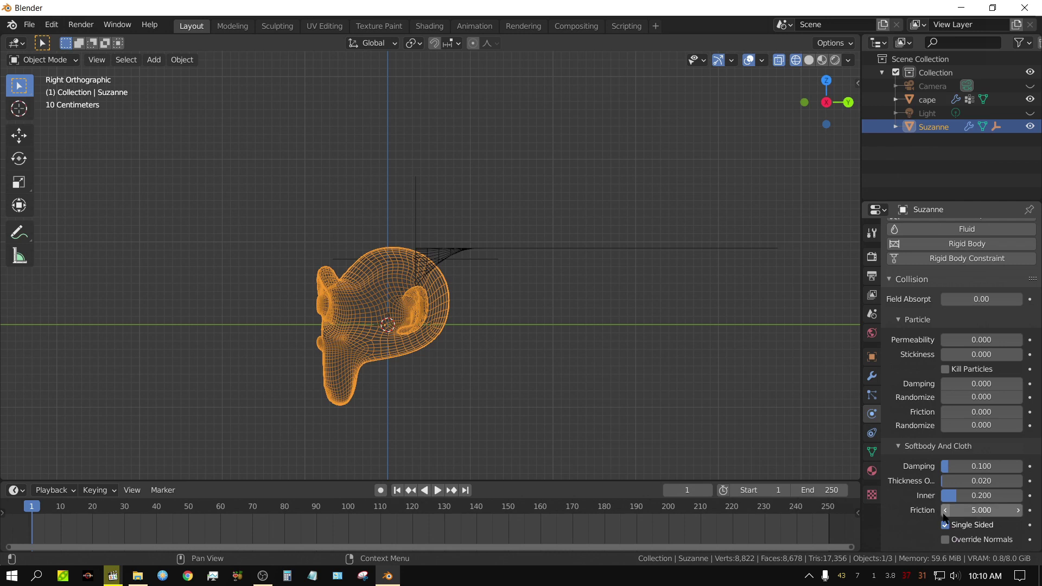
left_click(974, 469)
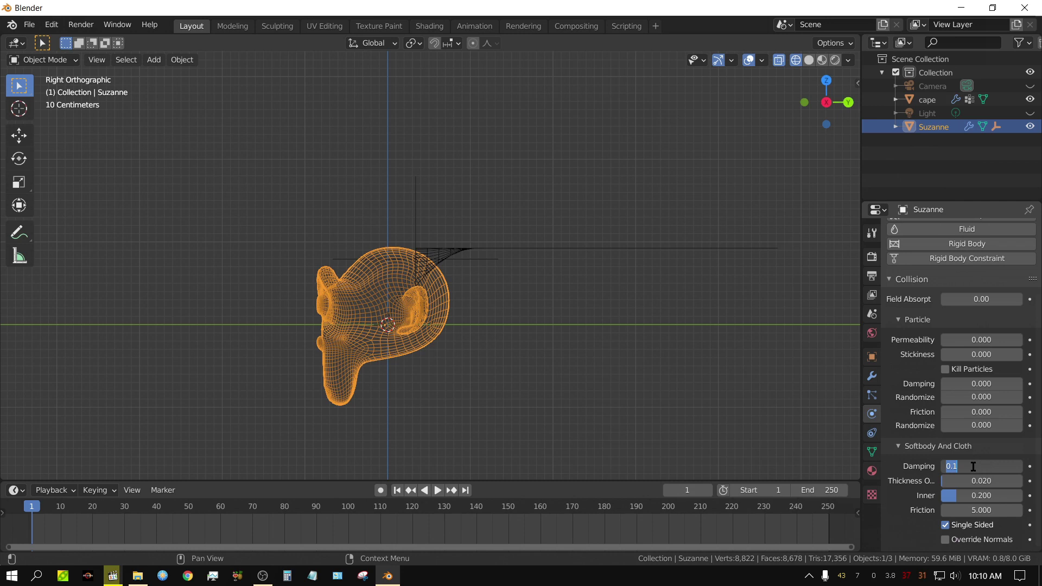
key("BackSpace")
type(".5")
key("Return")
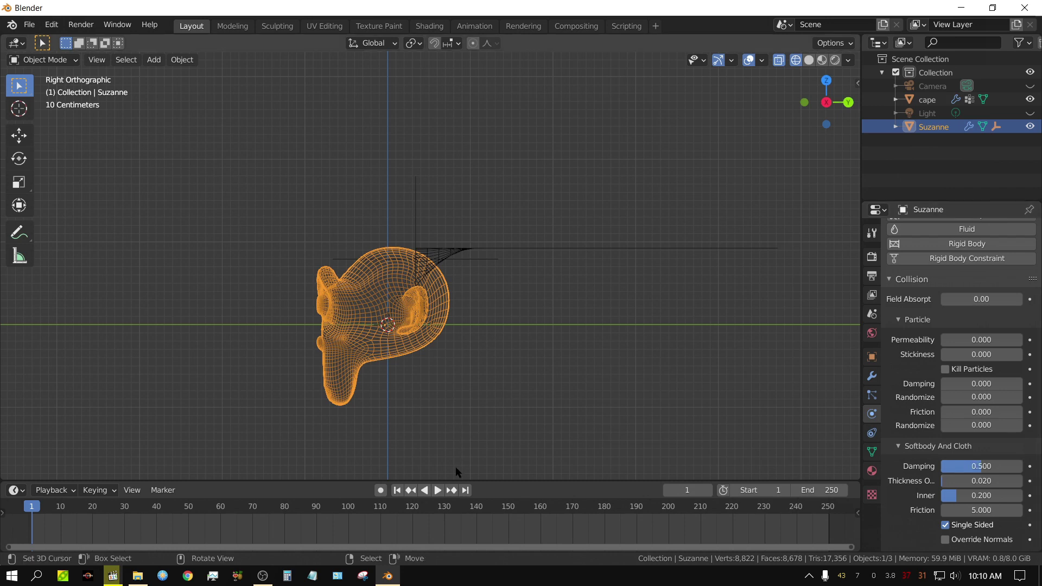
Step: Play the simulation to check how the cape collides with the head, stop and rewind to frame 1
left_click(436, 492)
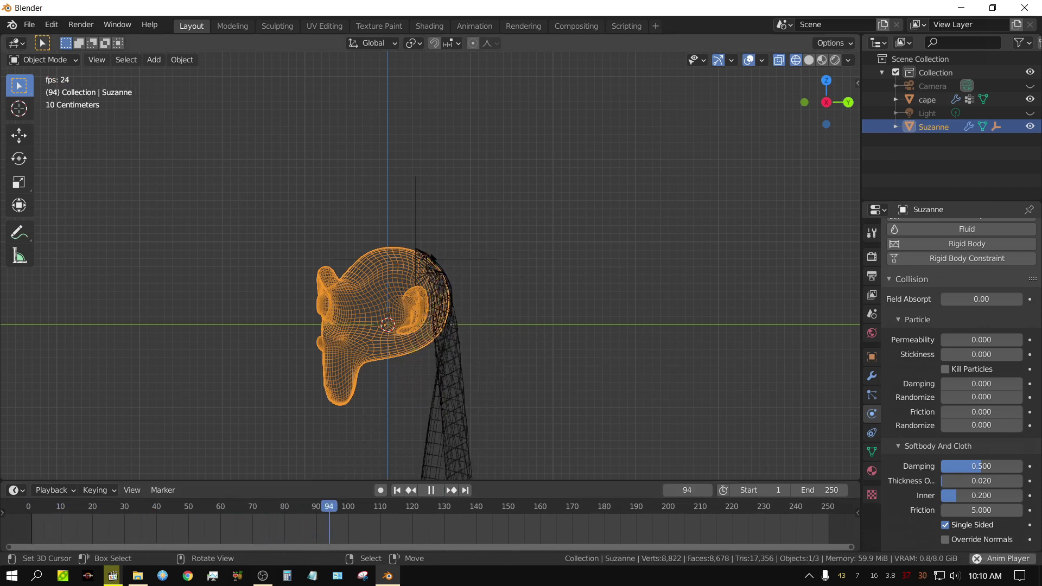
left_click(431, 490)
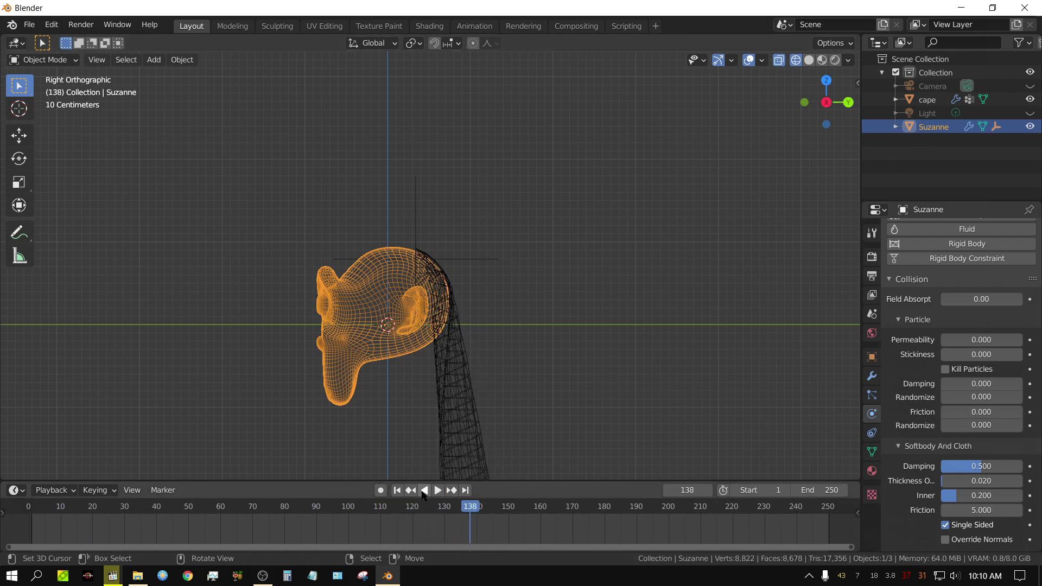
left_click(394, 490)
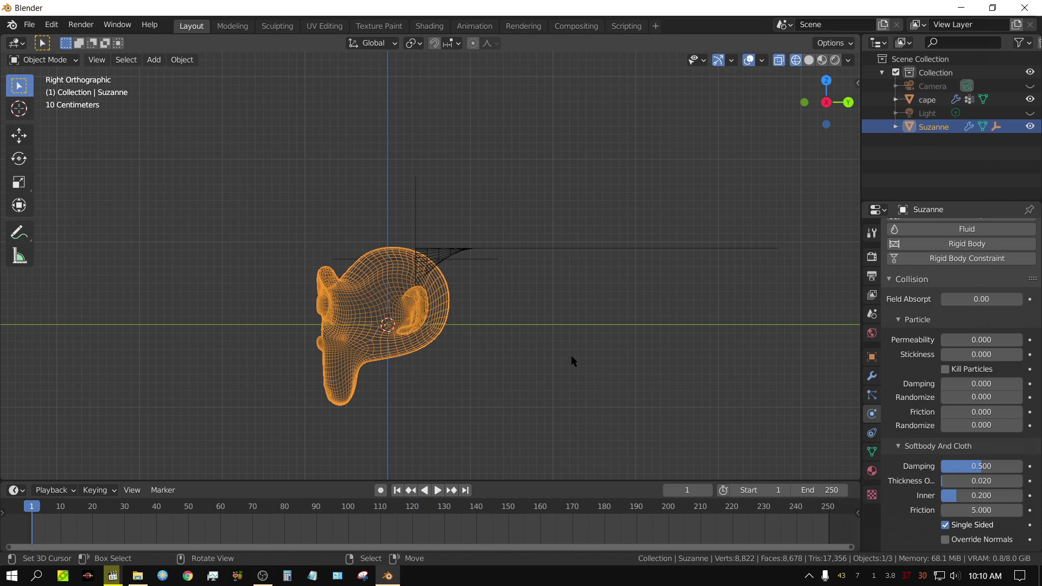
Step: Insert a location keyframe for the Suzanne head at frame 1
key("n")
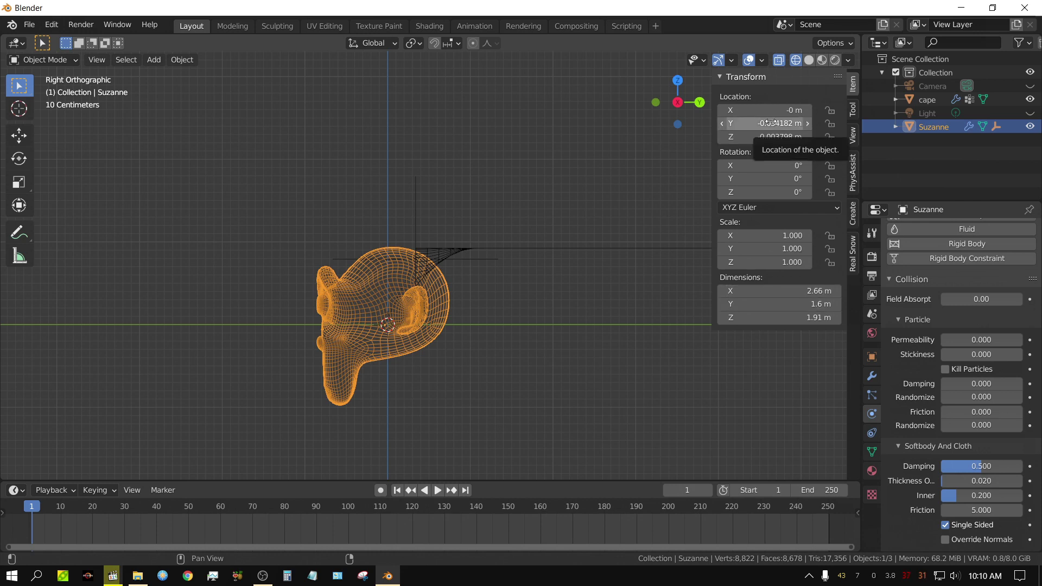
key("i")
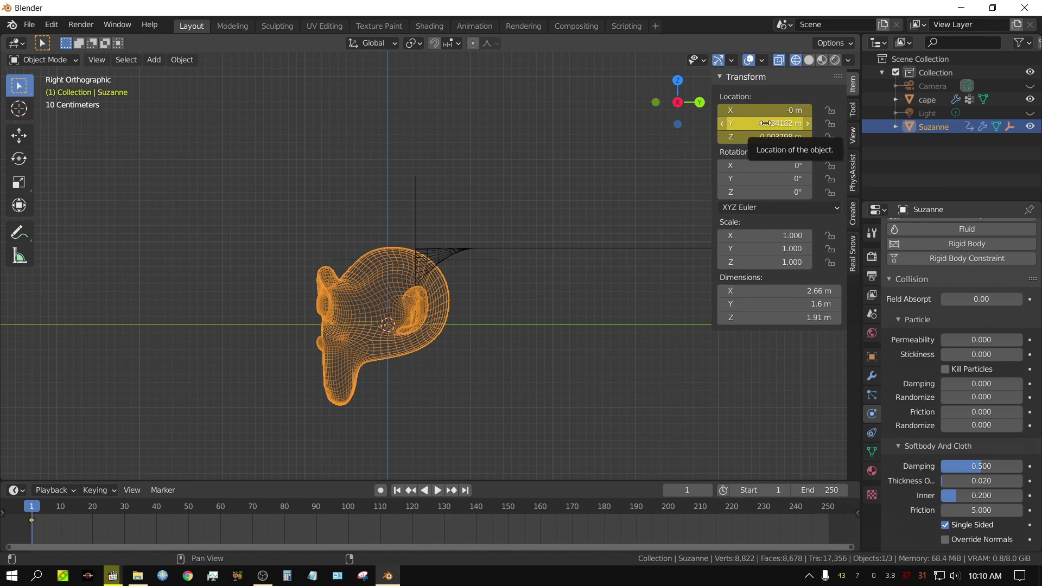
scroll(554, 422, "down", 3)
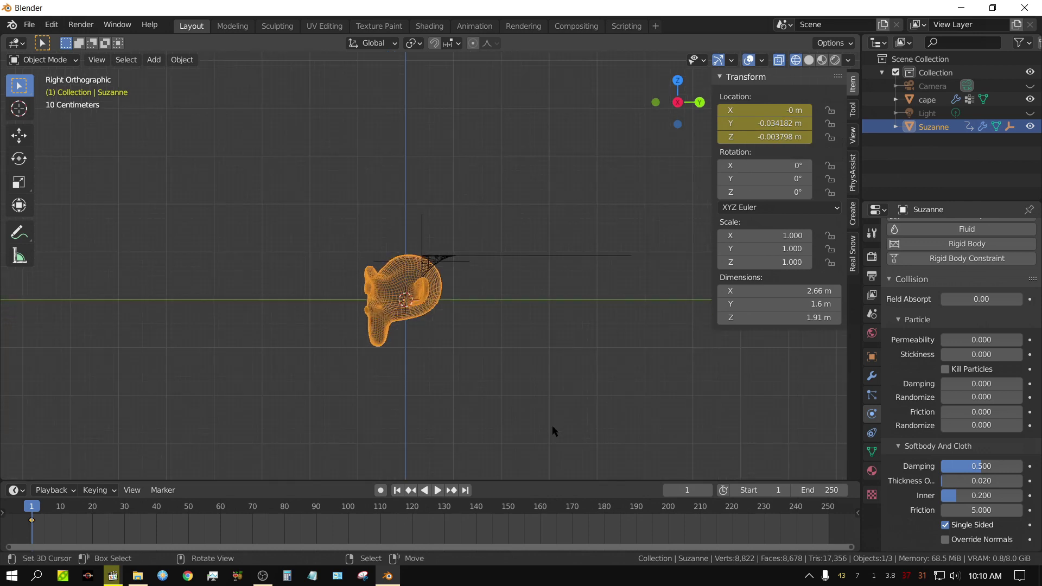
Step: At frame 60, move the Suzanne head forward and up to about Y -4.14 m, Z 2.43 m and insert a location keyframe
left_click(220, 535)
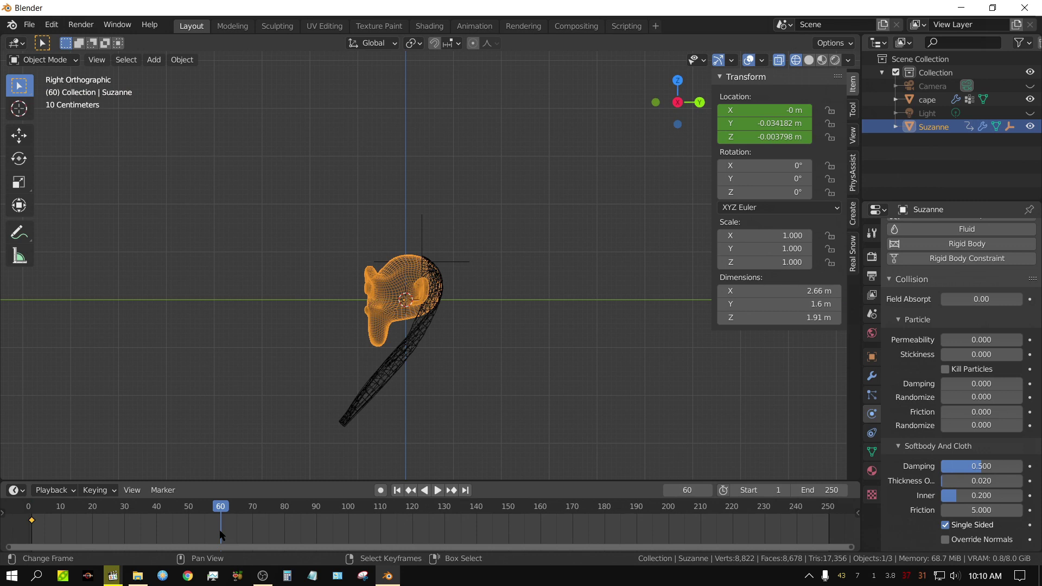
key("g")
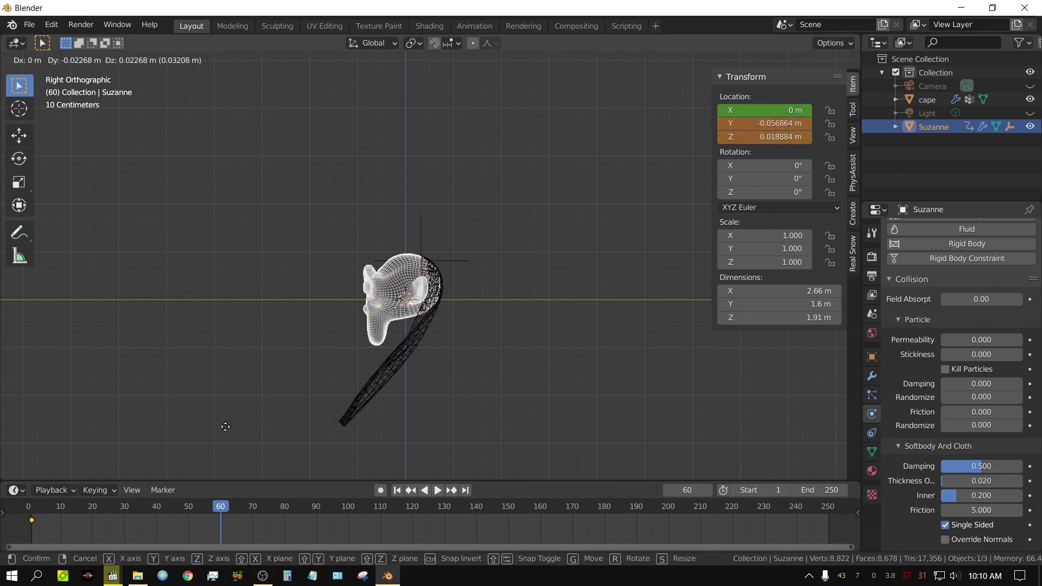
left_click(32, 315)
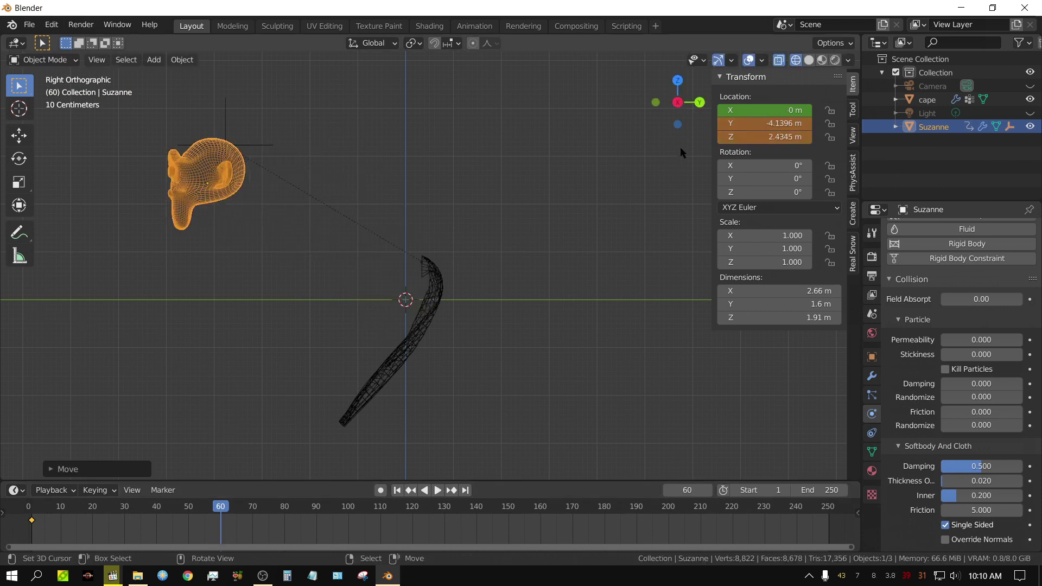
key("i")
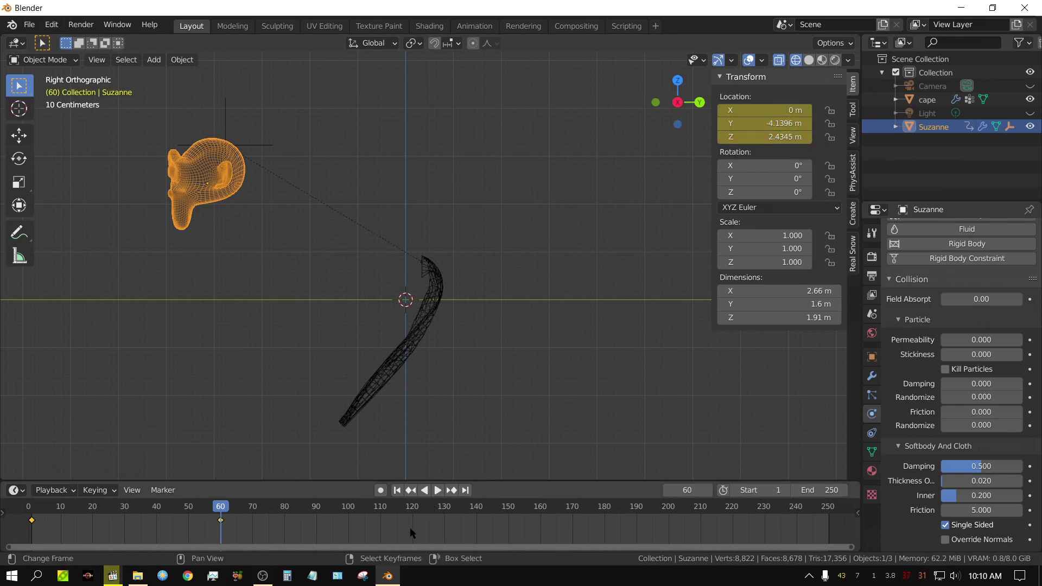
Step: At frame 130, move the Suzanne head backward to about Y 4.60 m, Z 3.08 m and insert a location keyframe
left_click(444, 518)
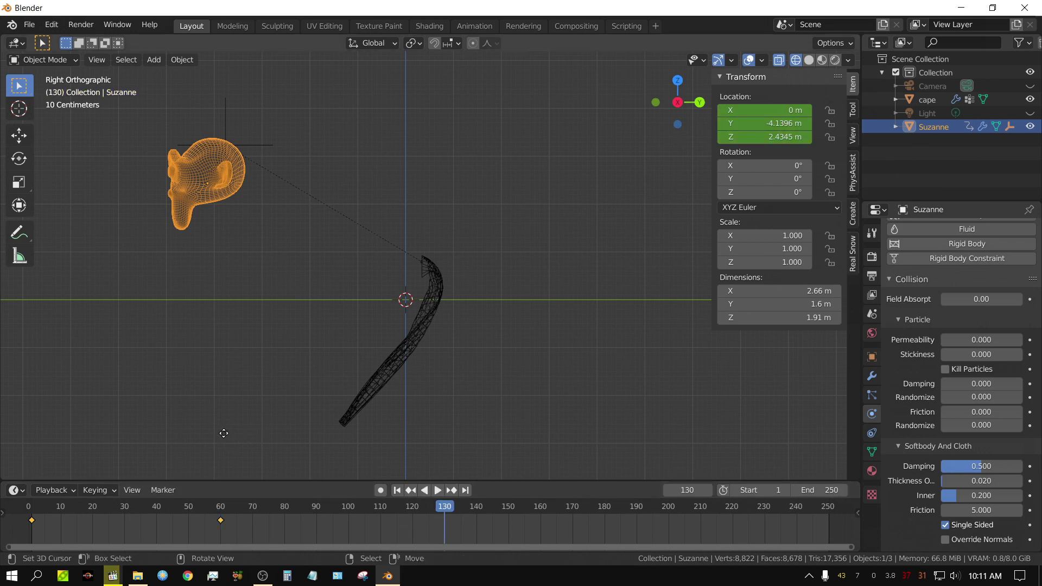
key("g")
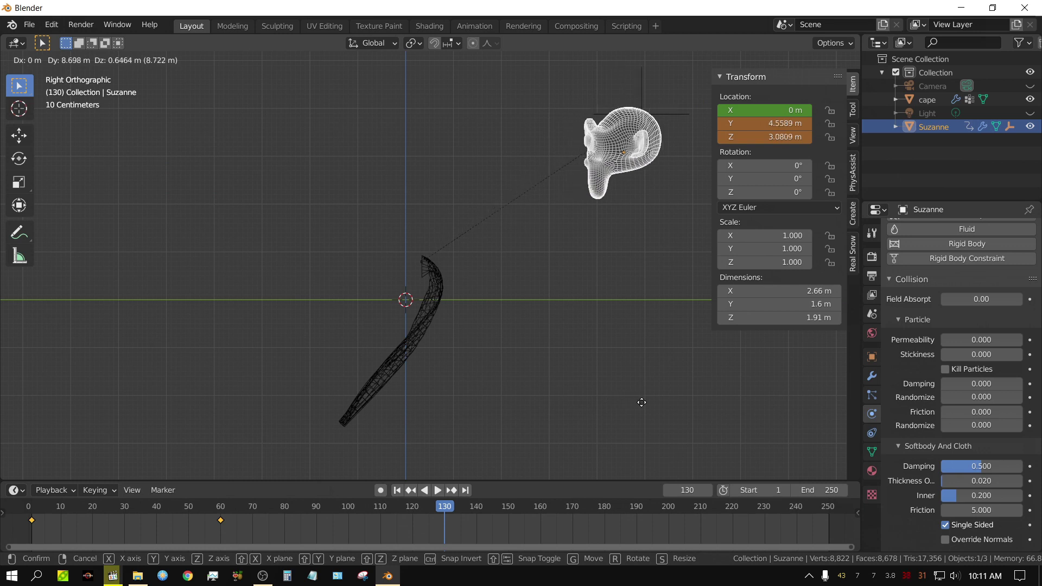
left_click(642, 406)
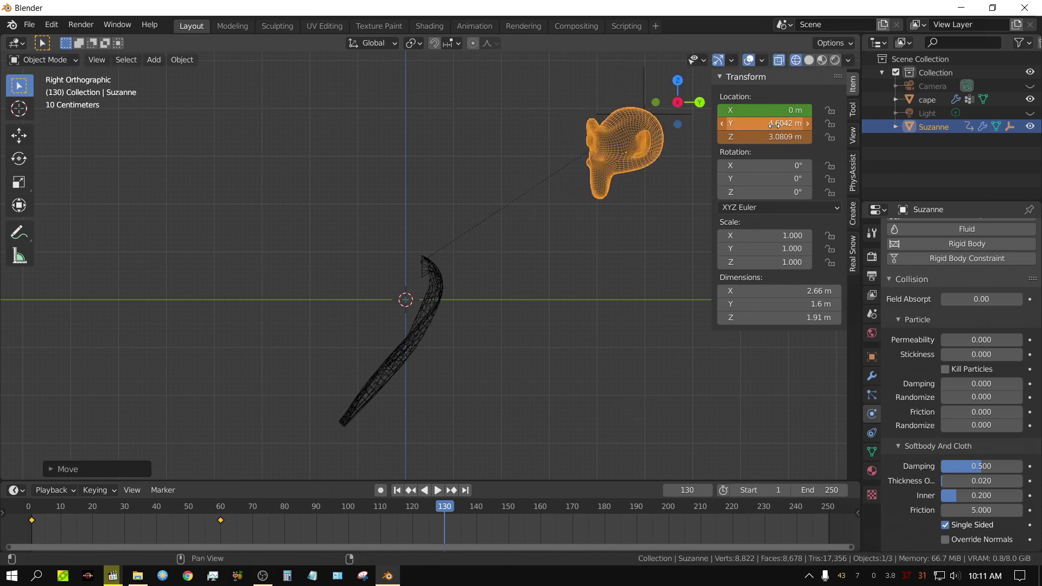
key("i")
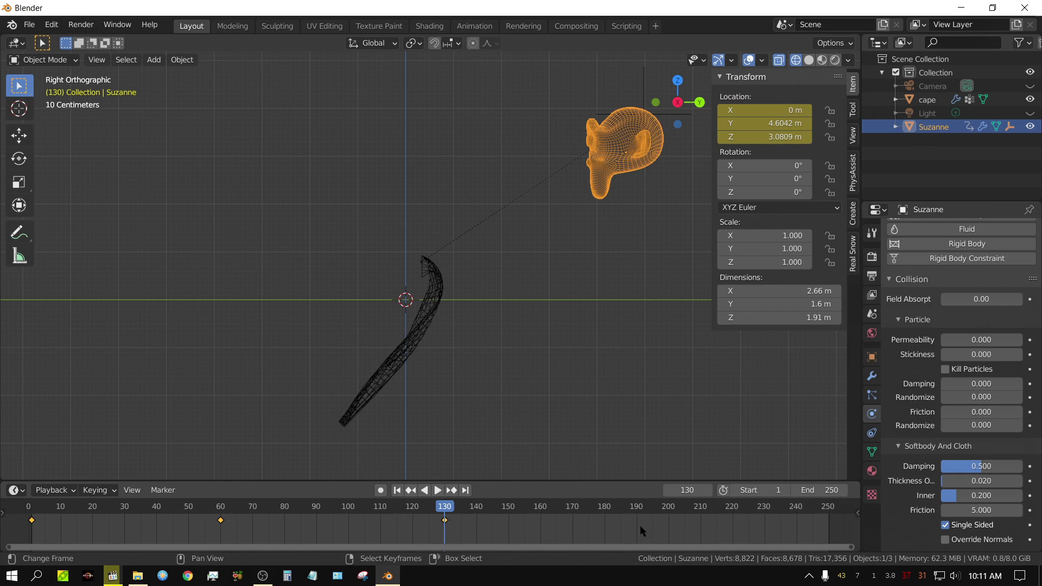
Step: At frame 180, move the Suzanne head back near the world origin, at about Y -0.25 m, and insert a location keyframe
left_click(604, 522)
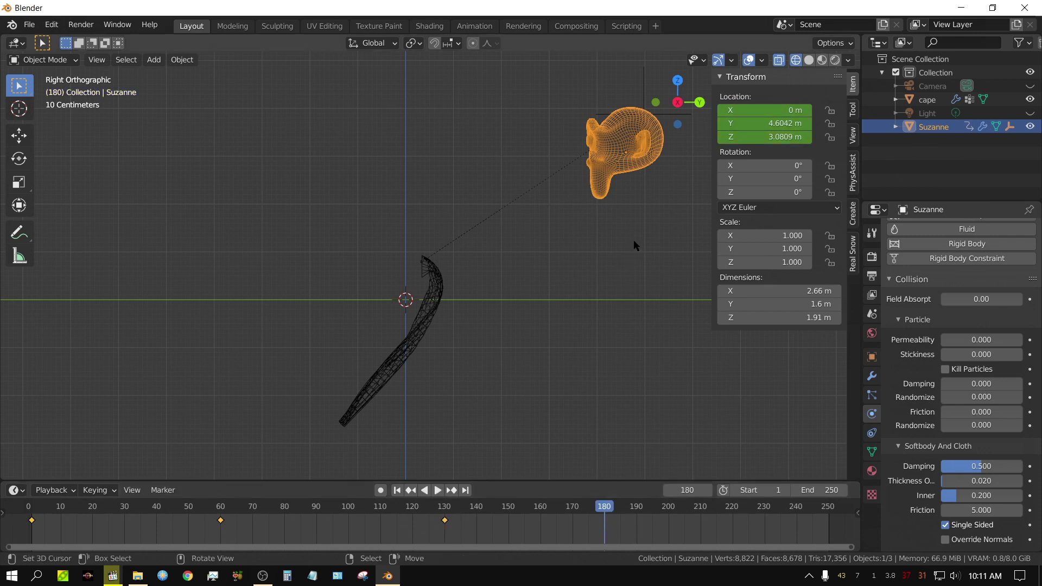
key("g")
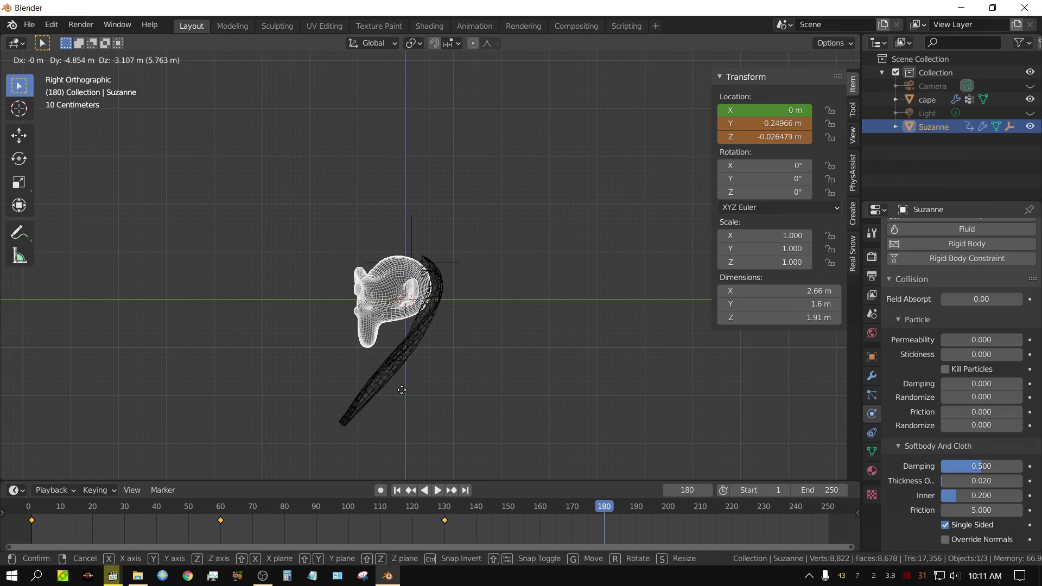
left_click(402, 393)
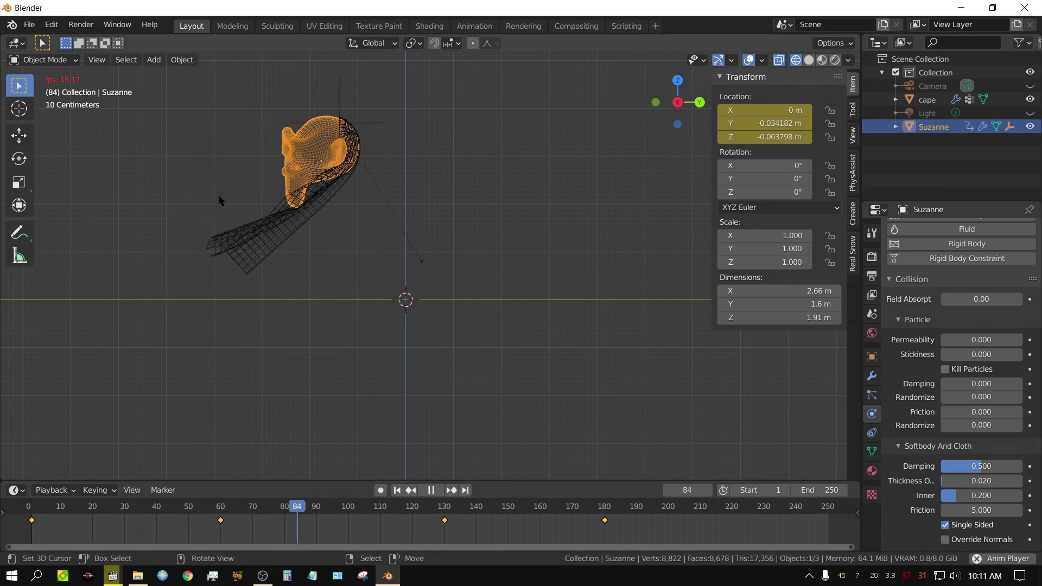
Step: Switch the viewport to solid shading, review the playing flight animation from an angled view, stop it and rewind to frame 1
left_click(809, 60)
middle_click_drag(677, 319, 610, 352)
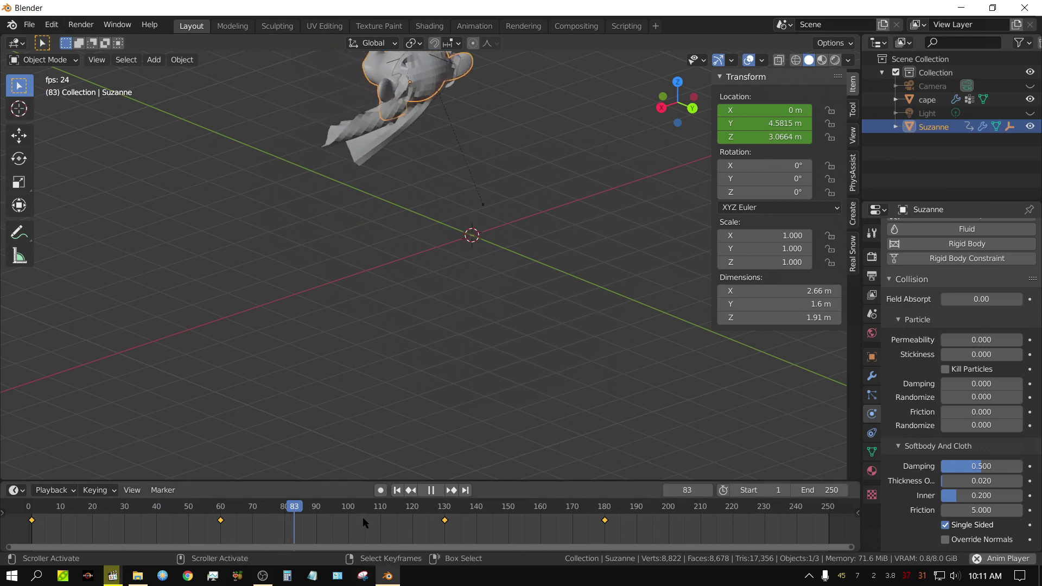
left_click(431, 490)
left_click(397, 490)
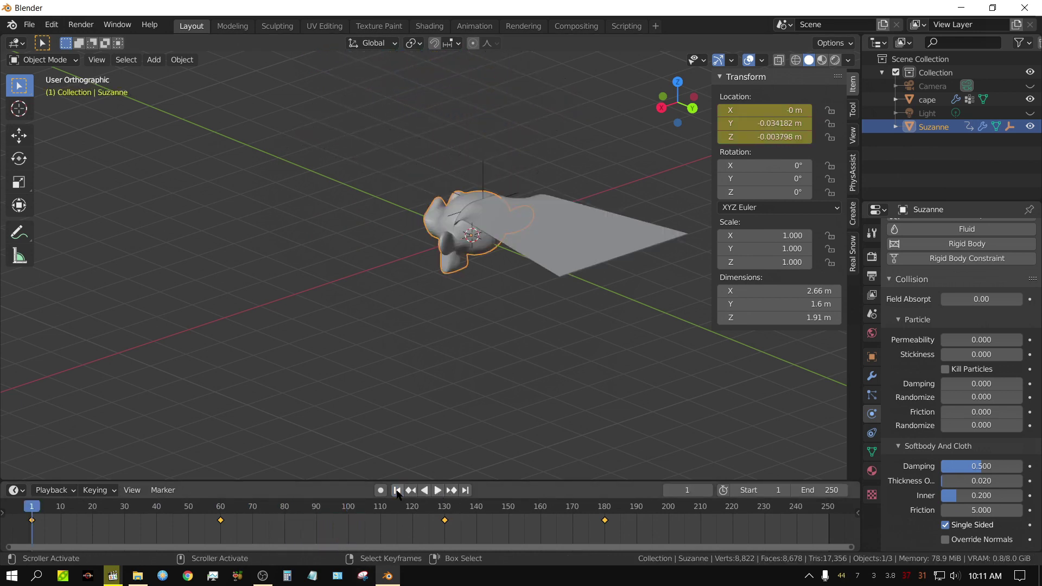
Step: Apply smooth shading to the cape and play the animation to check how it follows the flying head
left_click(573, 239)
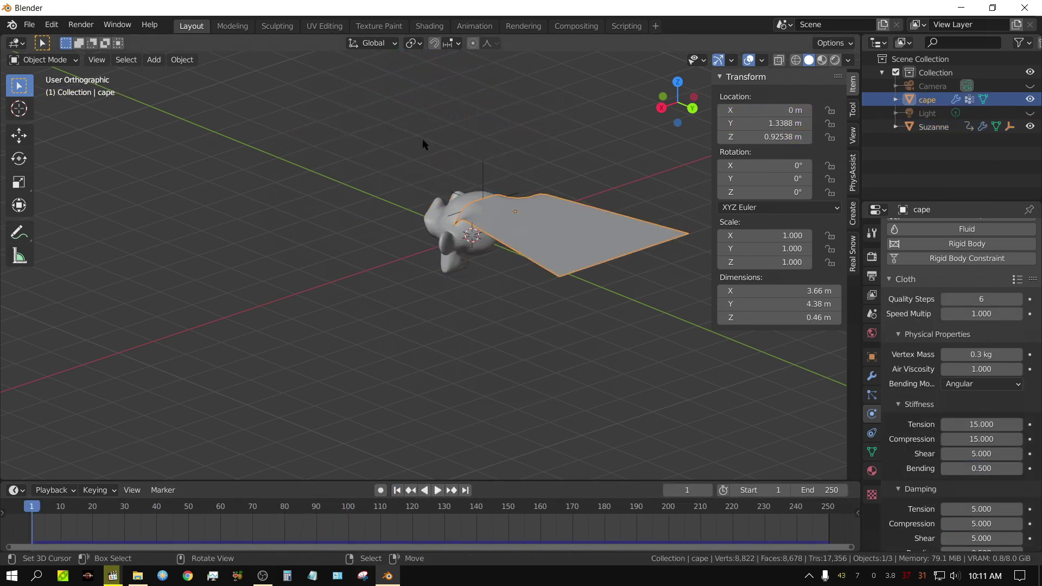
left_click(181, 60)
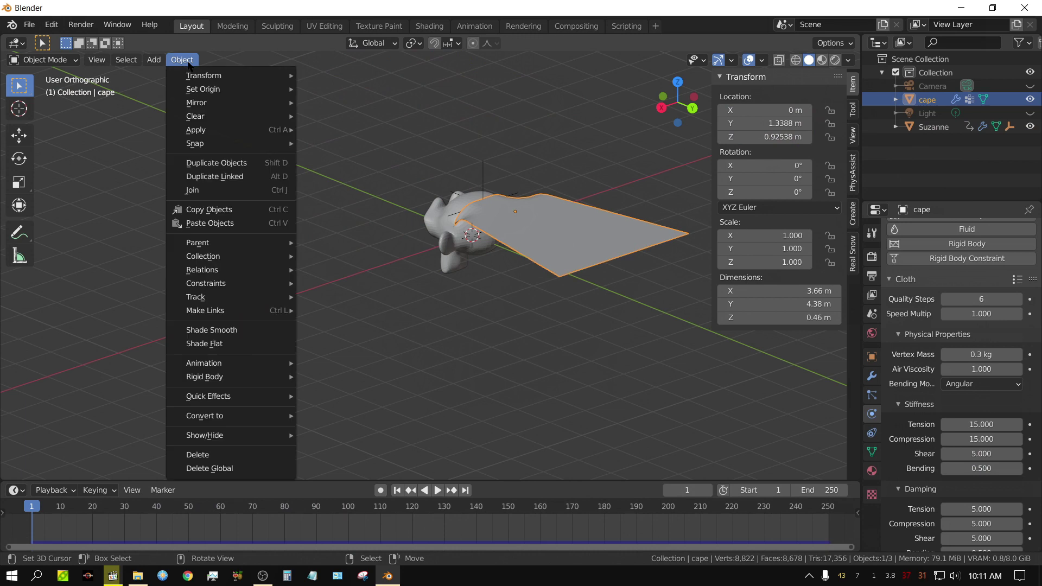
left_click(235, 331)
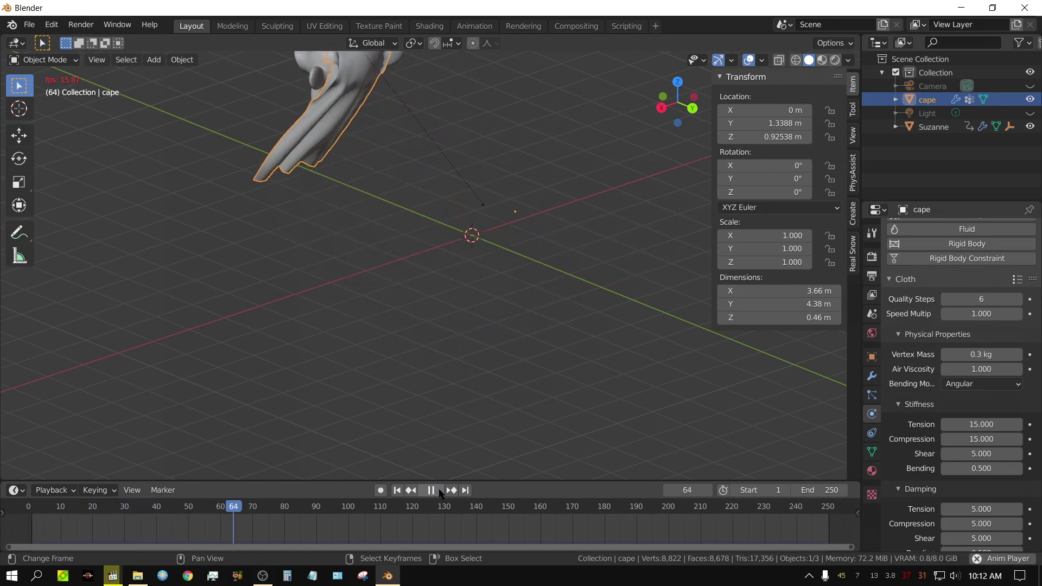
middle_click_drag(597, 206, 517, 334, "shift")
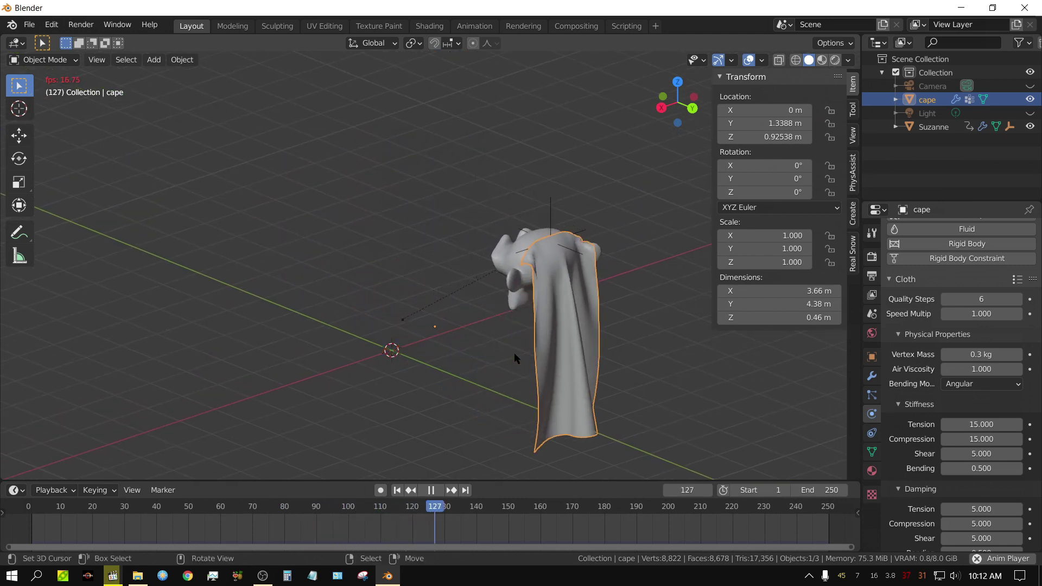